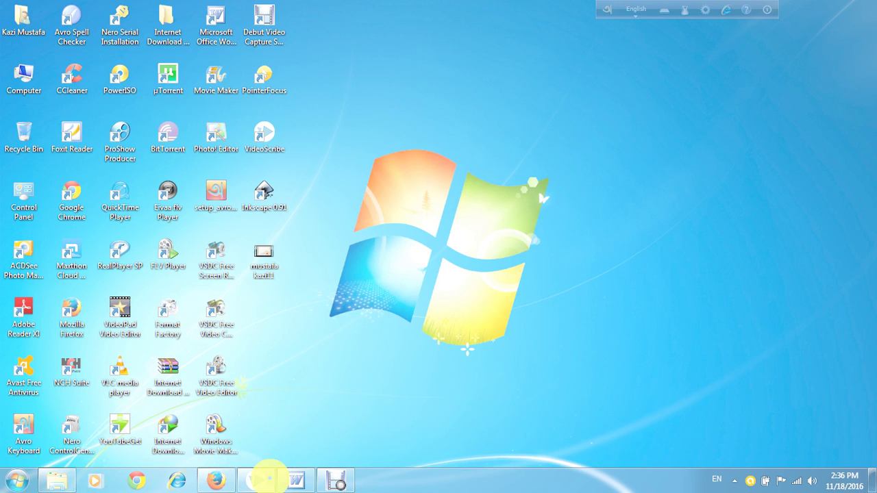
Switch to VideoScribe and open the base image library for adding an image to the canvas
{"action": "left_click", "coordinate": [262, 479]}
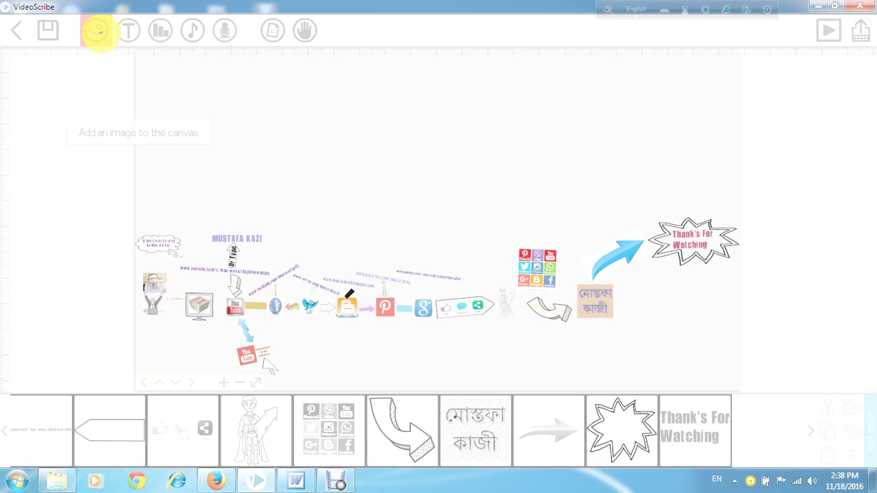
{"action": "left_click", "coordinate": [97, 31]}
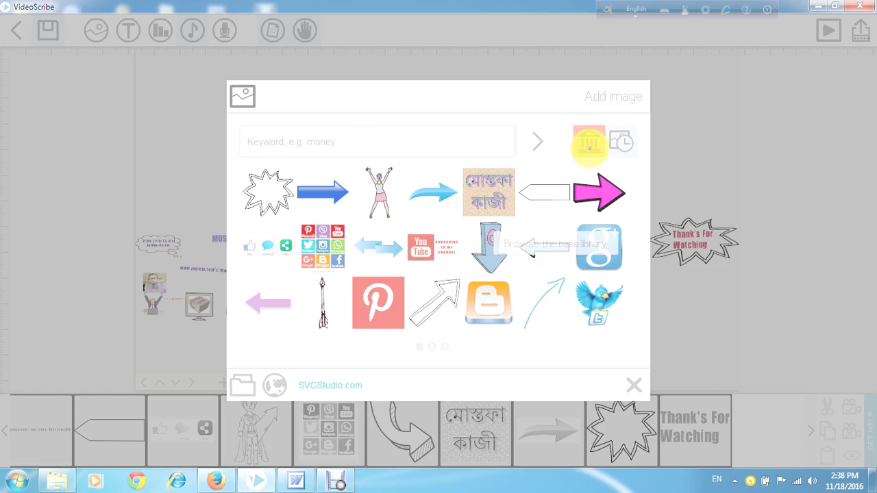
{"action": "left_click", "coordinate": [589, 143]}
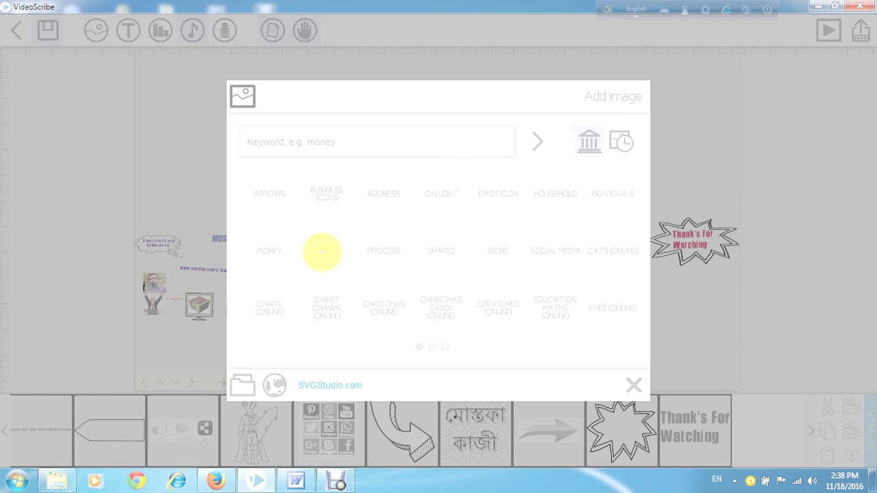
Browse the images in the Arrows category of the base library and return to the category list
{"action": "left_click", "coordinate": [274, 198]}
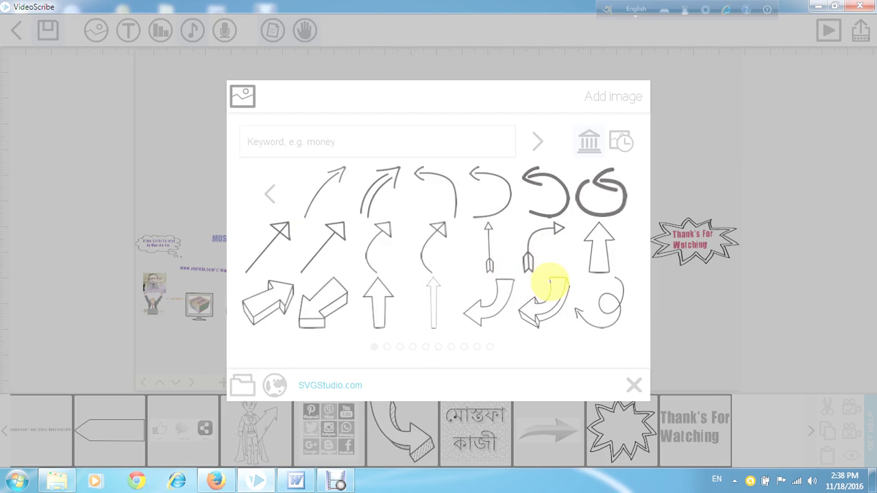
{"action": "scroll", "coordinate": [528, 253], "scroll_direction": "down", "scroll_amount": 2}
{"action": "scroll", "coordinate": [529, 259], "scroll_direction": "down", "scroll_amount": 4}
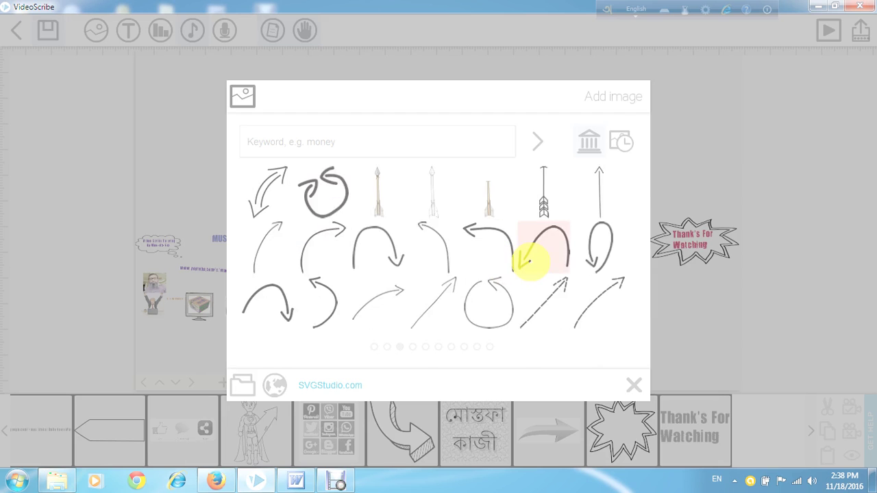
{"action": "scroll", "coordinate": [530, 261], "scroll_direction": "down", "scroll_amount": 3}
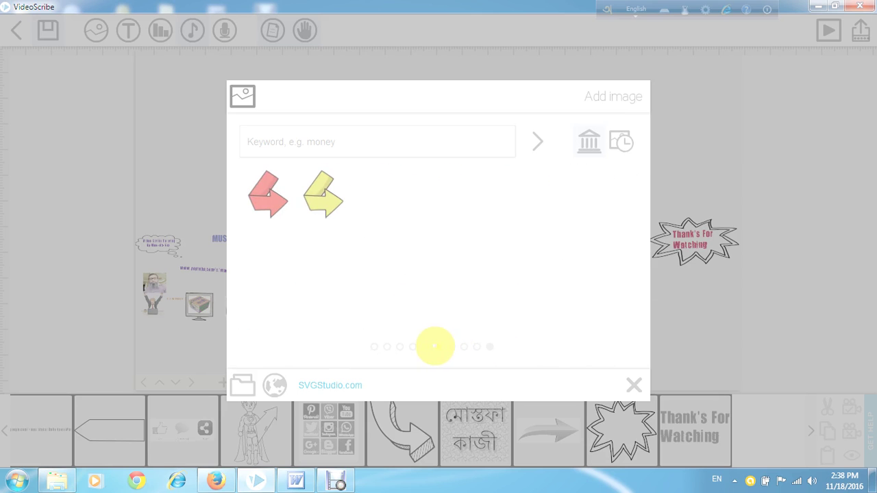
{"action": "scroll", "coordinate": [392, 245], "scroll_direction": "up", "scroll_amount": 4}
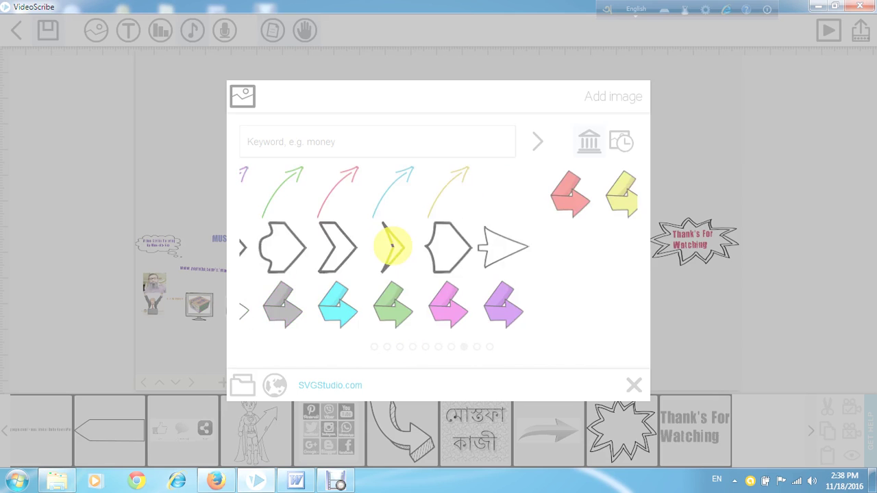
{"action": "scroll", "coordinate": [430, 252], "scroll_direction": "up", "scroll_amount": 4}
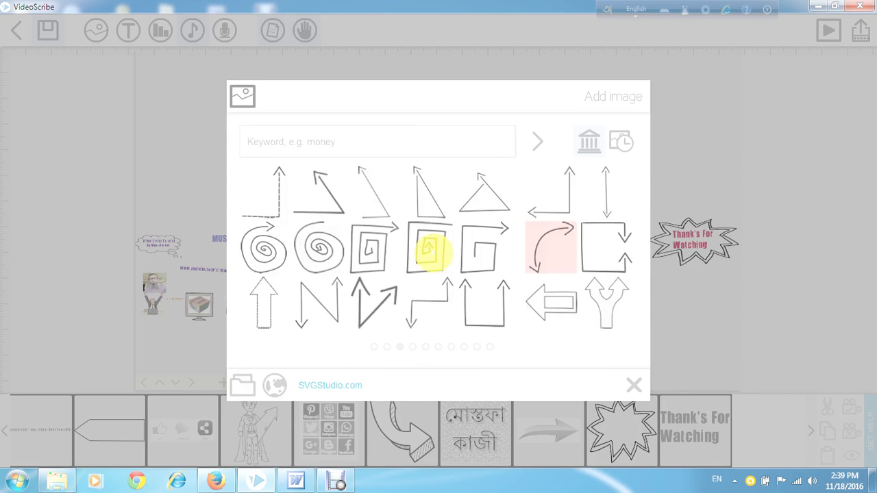
{"action": "scroll", "coordinate": [411, 250], "scroll_direction": "up", "scroll_amount": 2}
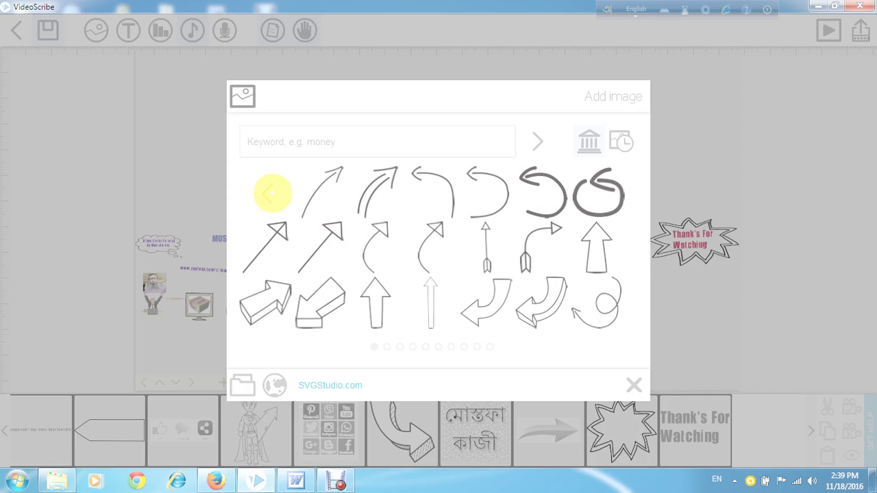
{"action": "left_click", "coordinate": [291, 196]}
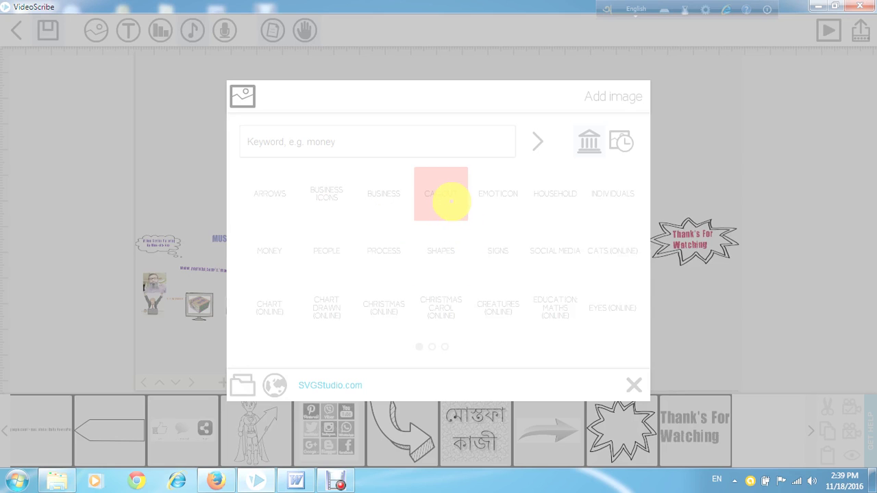
Look at the images in the Callout and Social Media categories of the base library
{"action": "left_click", "coordinate": [451, 199]}
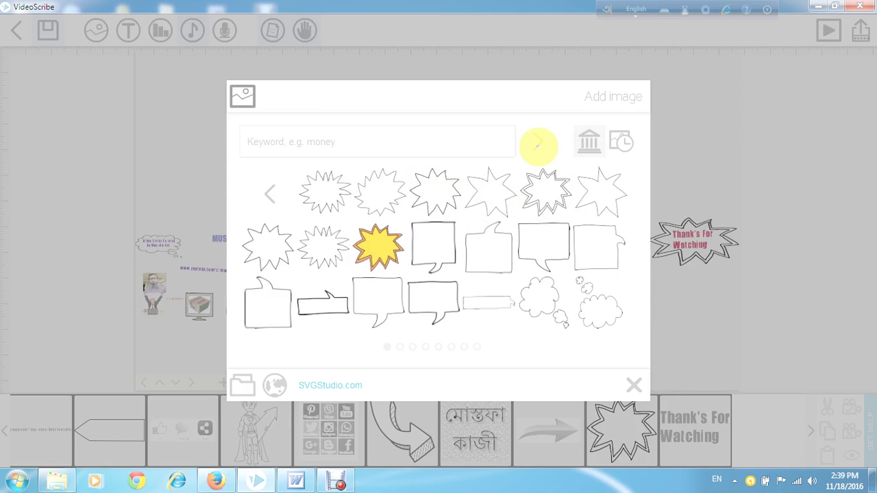
{"action": "left_click", "coordinate": [269, 194]}
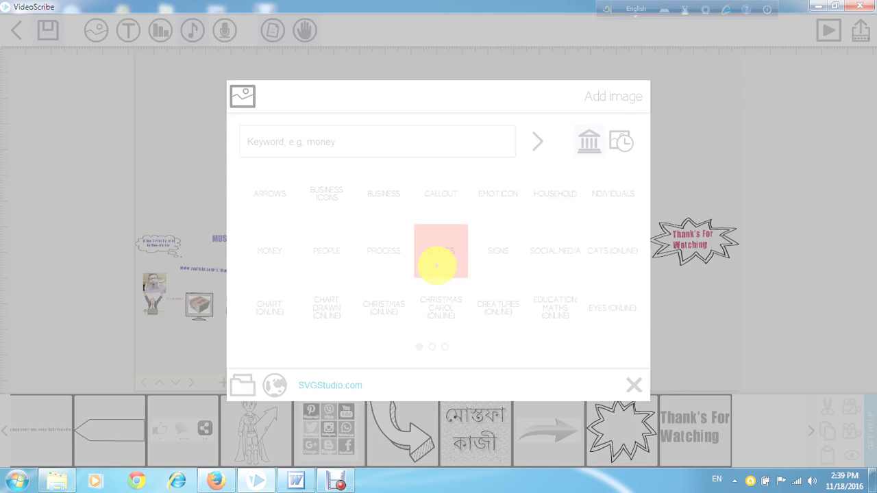
{"action": "left_click", "coordinate": [558, 251]}
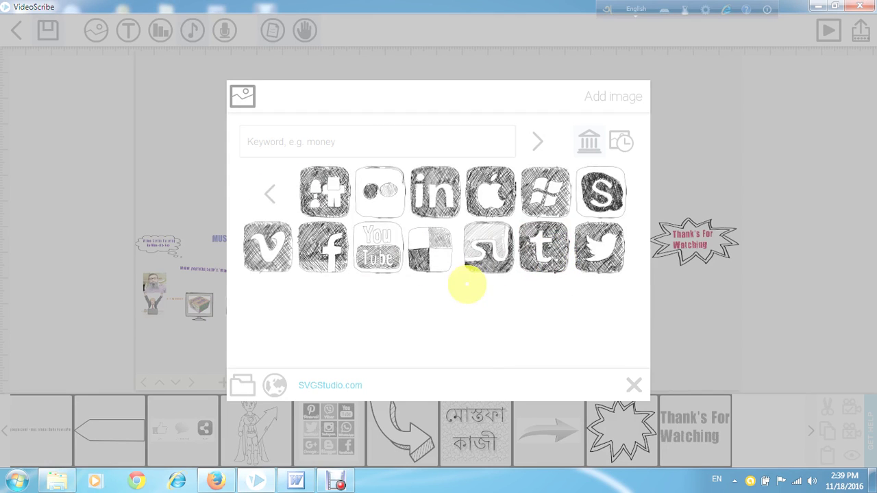
{"action": "left_click", "coordinate": [269, 192]}
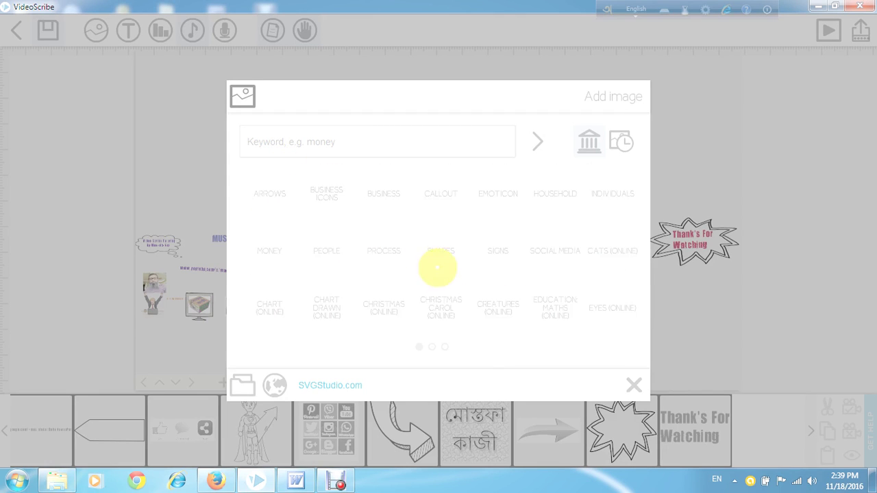
Browse the images in the People category and return to the category list
{"action": "left_click", "coordinate": [340, 255]}
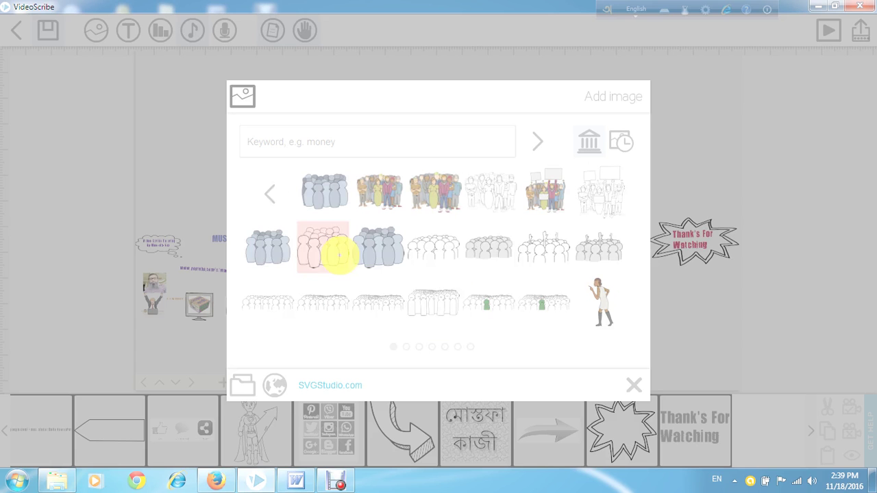
{"action": "scroll", "coordinate": [490, 255], "scroll_direction": "down", "scroll_amount": 2}
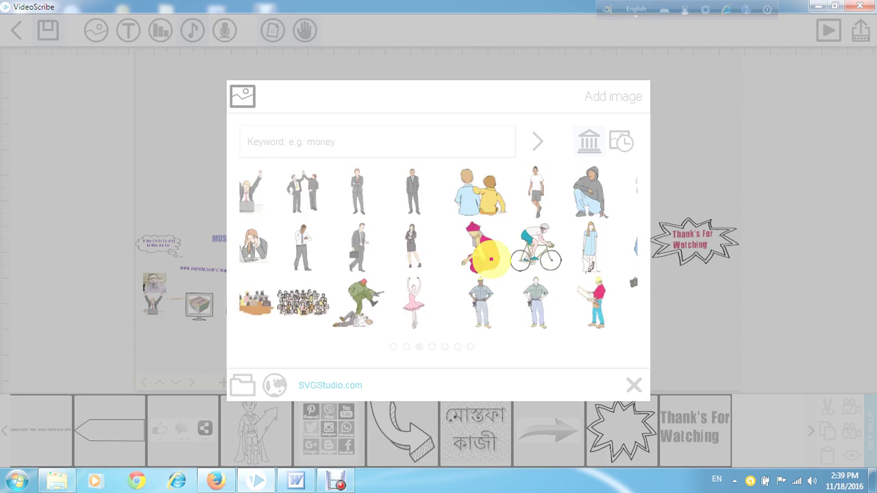
{"action": "scroll", "coordinate": [492, 256], "scroll_direction": "down", "scroll_amount": 1}
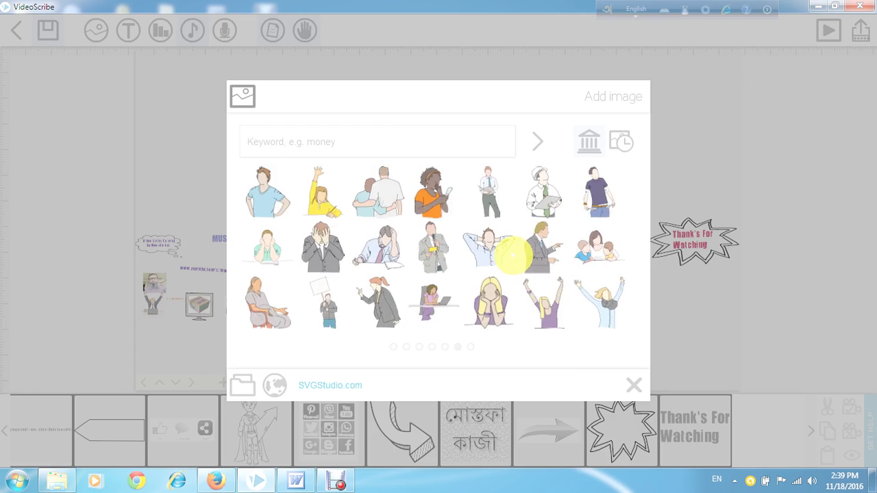
{"action": "scroll", "coordinate": [362, 198], "scroll_direction": "up", "scroll_amount": 4}
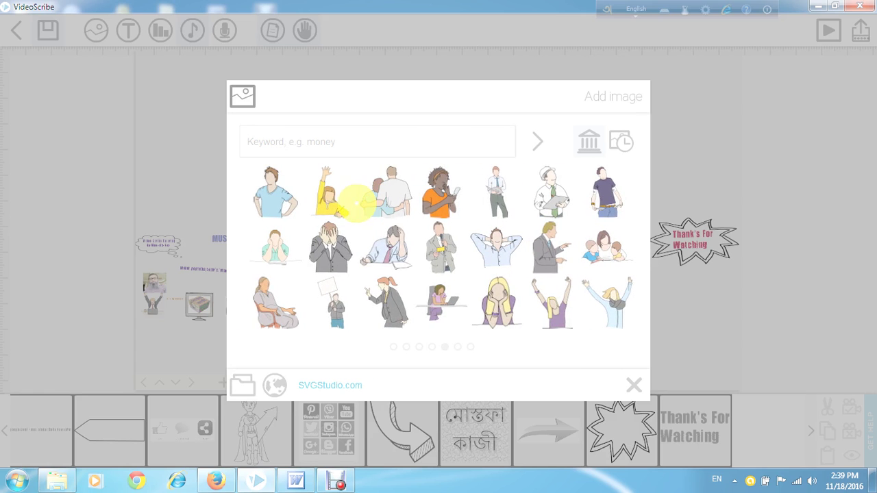
{"action": "scroll", "coordinate": [322, 208], "scroll_direction": "up", "scroll_amount": 2}
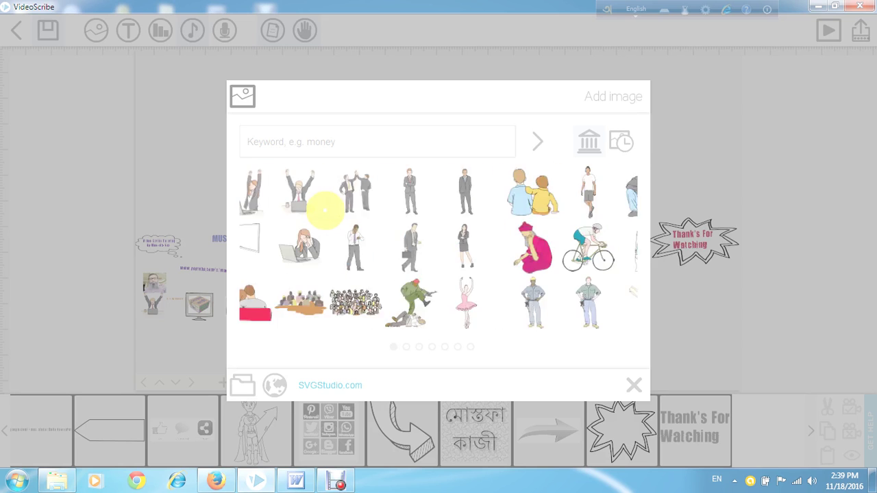
{"action": "left_click", "coordinate": [274, 191]}
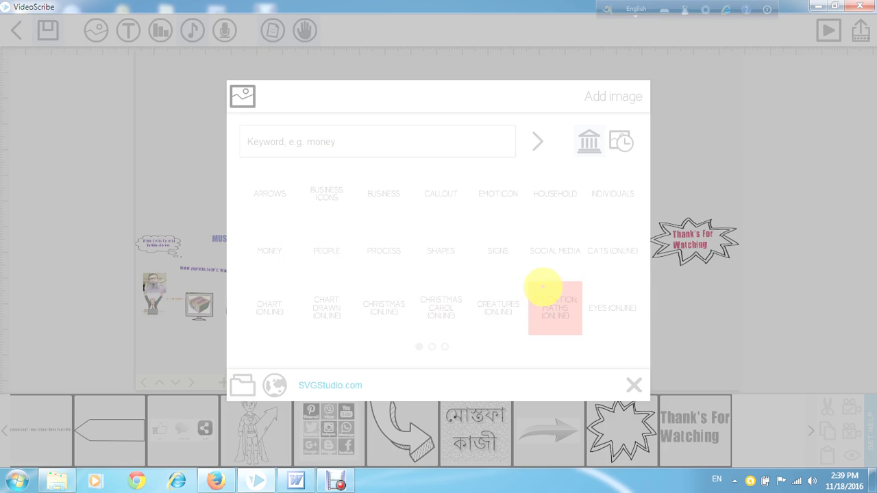
Look through the remaining library categories and browse the images in the Shapes category
{"action": "scroll", "coordinate": [542, 290], "scroll_direction": "down", "scroll_amount": 1}
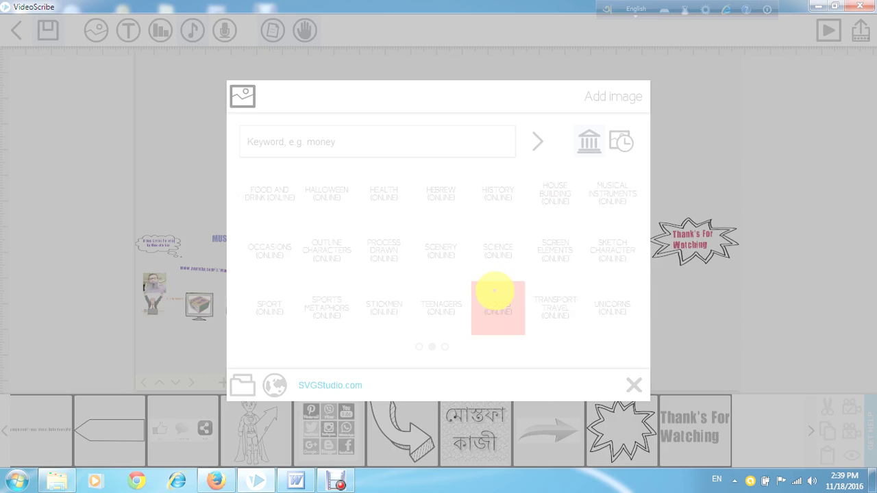
{"action": "scroll", "coordinate": [505, 292], "scroll_direction": "down", "scroll_amount": 1}
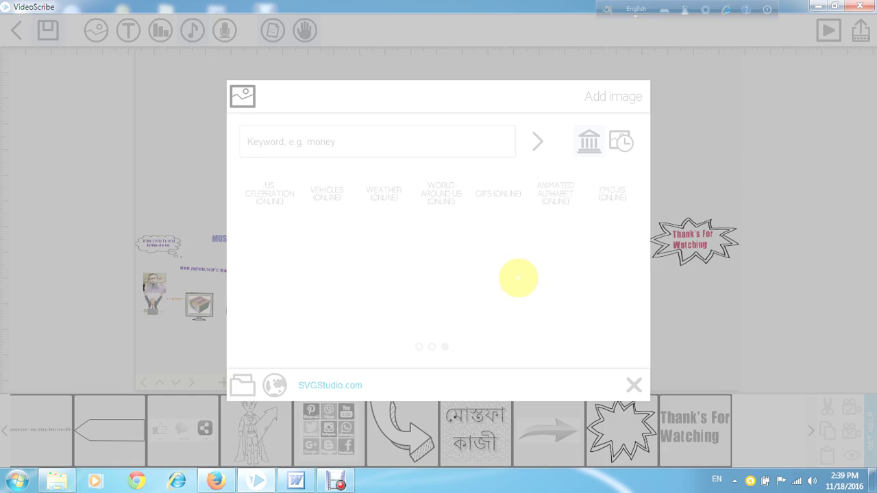
{"action": "scroll", "coordinate": [483, 264], "scroll_direction": "up", "scroll_amount": 2}
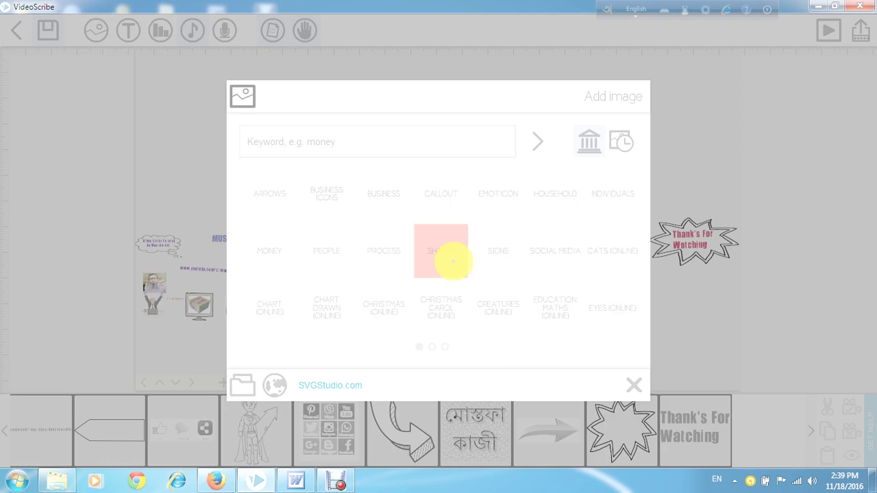
{"action": "left_click", "coordinate": [446, 254]}
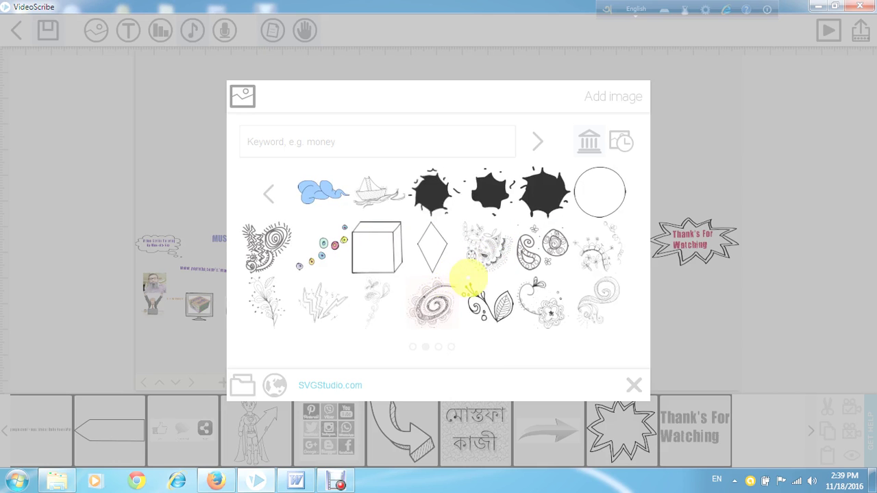
{"action": "scroll", "coordinate": [469, 278], "scroll_direction": "down", "scroll_amount": 5}
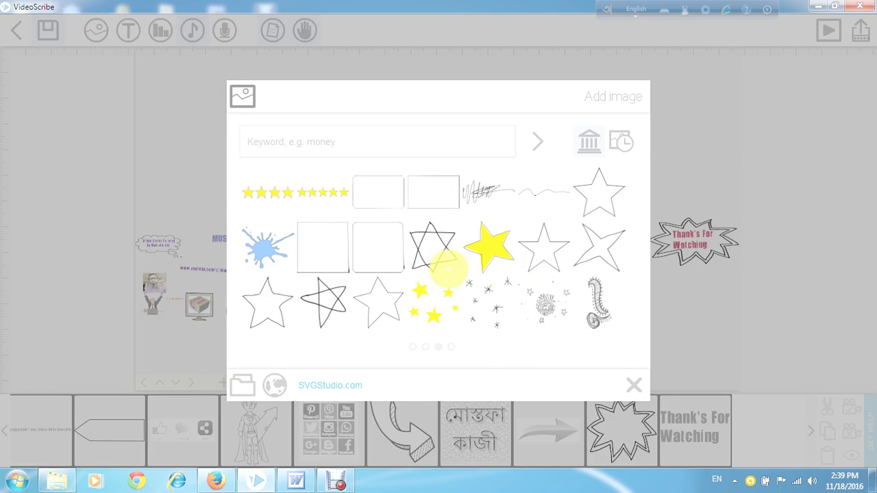
{"action": "scroll", "coordinate": [449, 268], "scroll_direction": "up", "scroll_amount": 5}
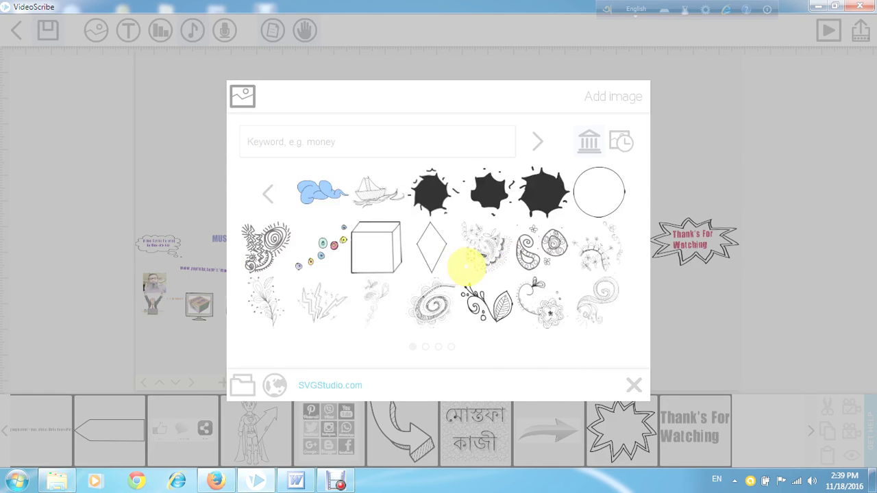
{"action": "left_click", "coordinate": [268, 192]}
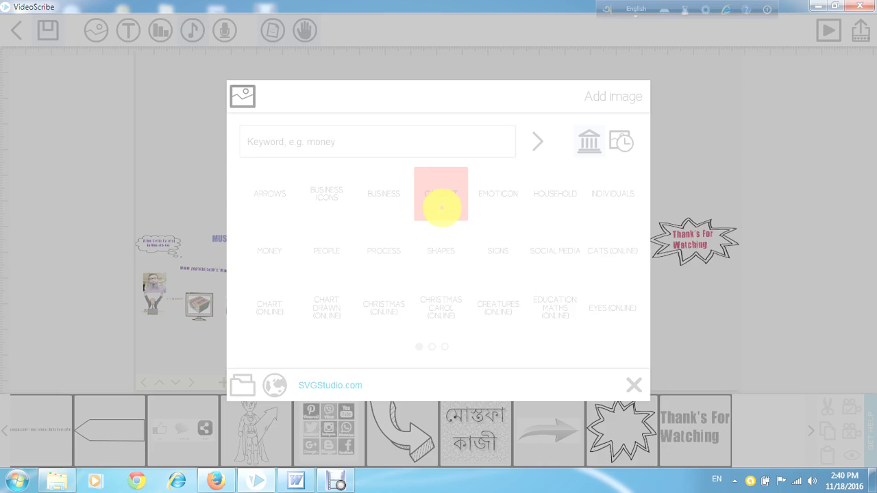
Insert the bold single-outline starburst from the Callout category onto the canvas
{"action": "left_click", "coordinate": [435, 199]}
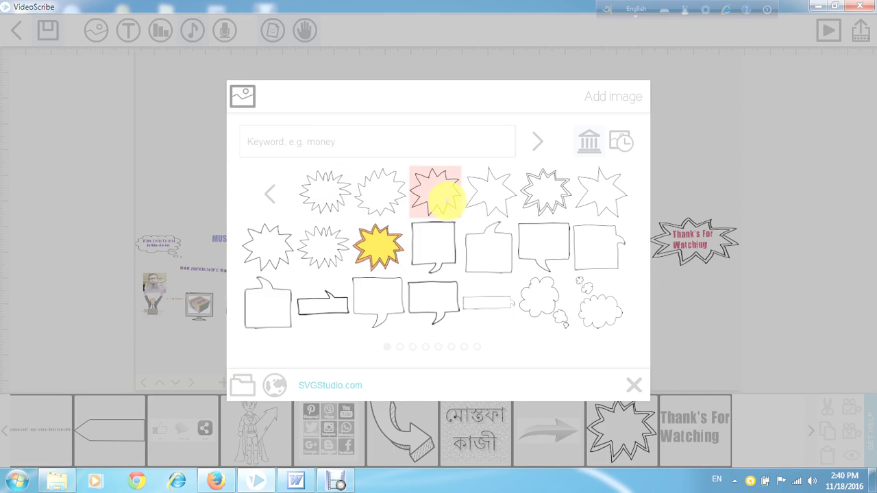
{"action": "left_click", "coordinate": [447, 203]}
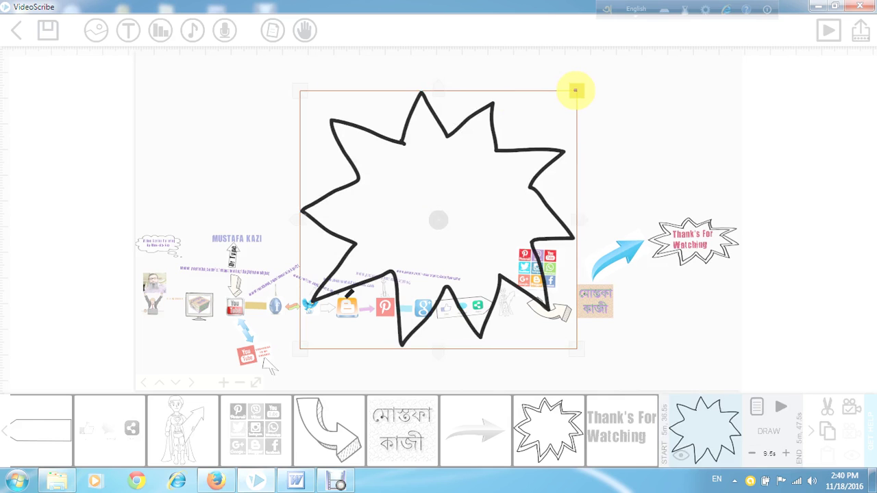
Shrink the starburst, adjust its height and width slightly, and move it to the empty upper-left area of the canvas
{"action": "left_click_drag", "start_coordinate": [576, 90], "coordinate": [475, 175]}
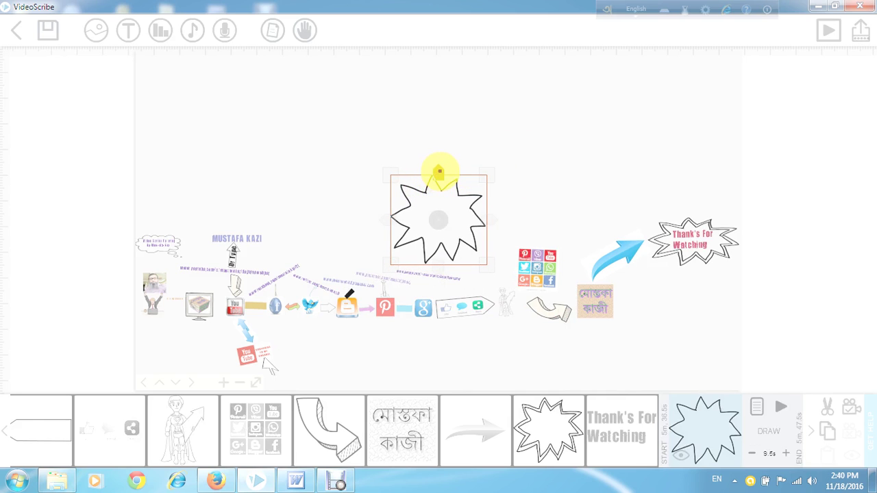
{"action": "mouse_move", "coordinate": [439, 172]}
{"action": "left_mouse_down"}
{"action": "mouse_move", "coordinate": [441, 118]}
{"action": "mouse_move", "coordinate": [445, 176]}
{"action": "left_mouse_up"}
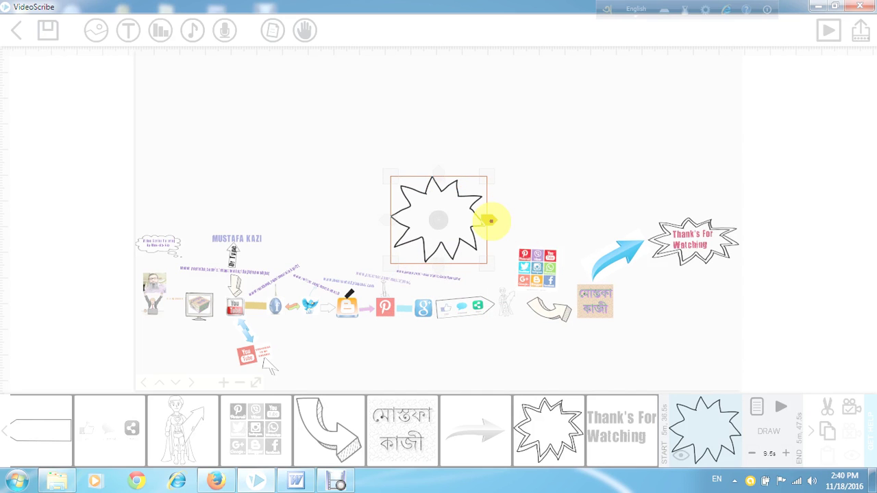
{"action": "mouse_move", "coordinate": [491, 220]}
{"action": "left_mouse_down"}
{"action": "mouse_move", "coordinate": [547, 220]}
{"action": "mouse_move", "coordinate": [492, 218]}
{"action": "left_mouse_up"}
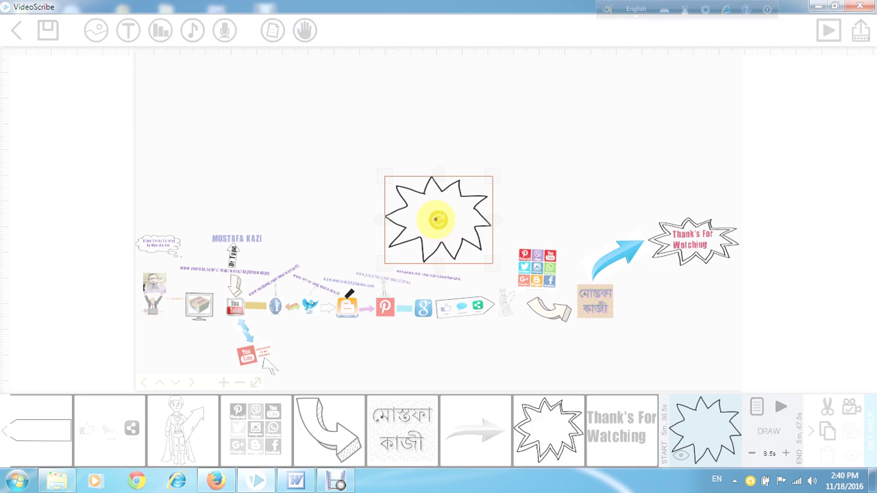
{"action": "left_click_drag", "start_coordinate": [437, 219], "coordinate": [195, 108]}
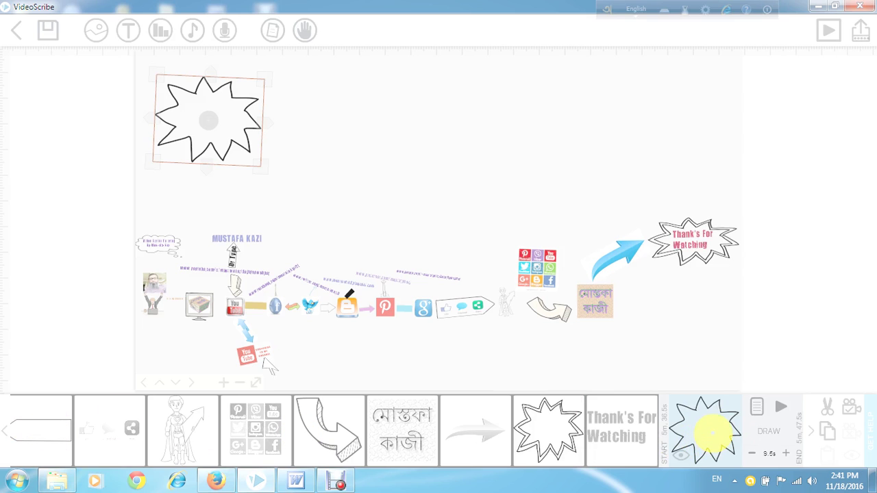
{"action": "right_click", "coordinate": [712, 425]}
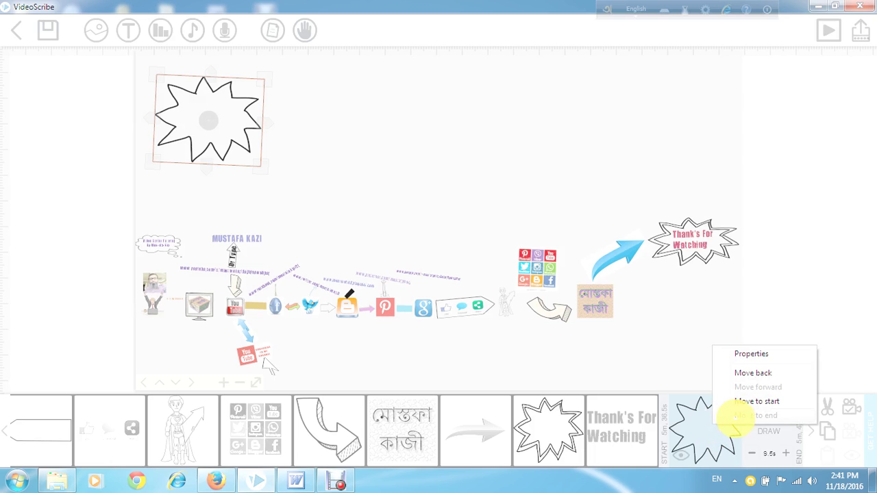
{"action": "left_click", "coordinate": [707, 364]}
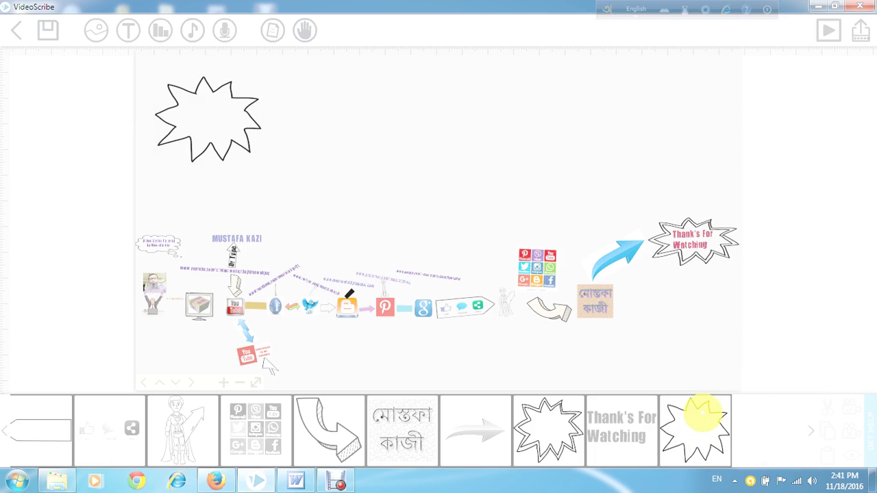
Move the new starburst element to the start of the timeline
{"action": "right_click", "coordinate": [702, 411]}
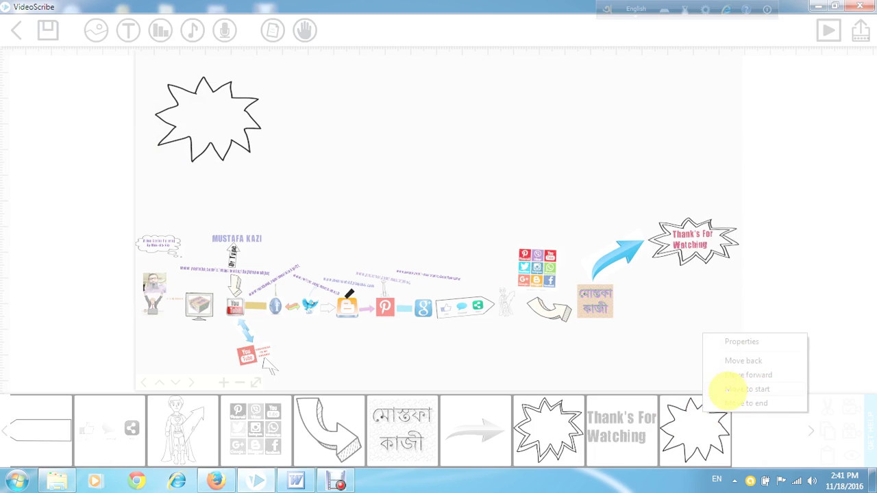
{"action": "left_click", "coordinate": [678, 372]}
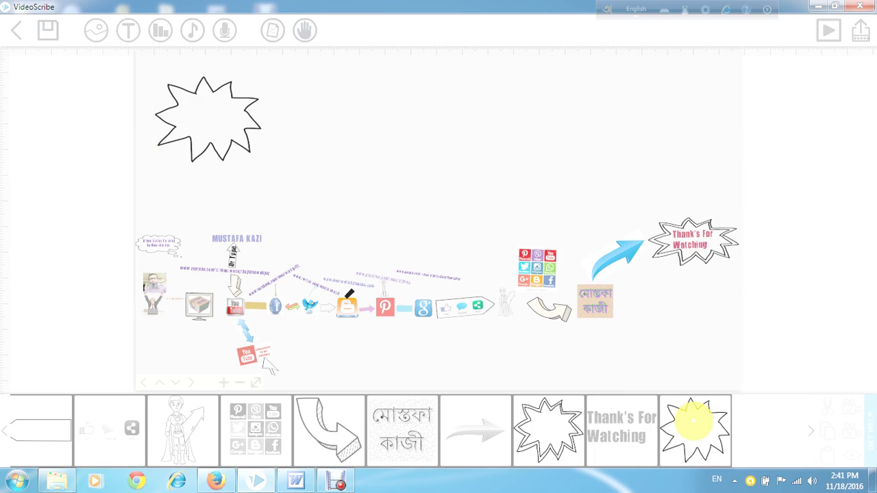
{"action": "left_click", "coordinate": [695, 418]}
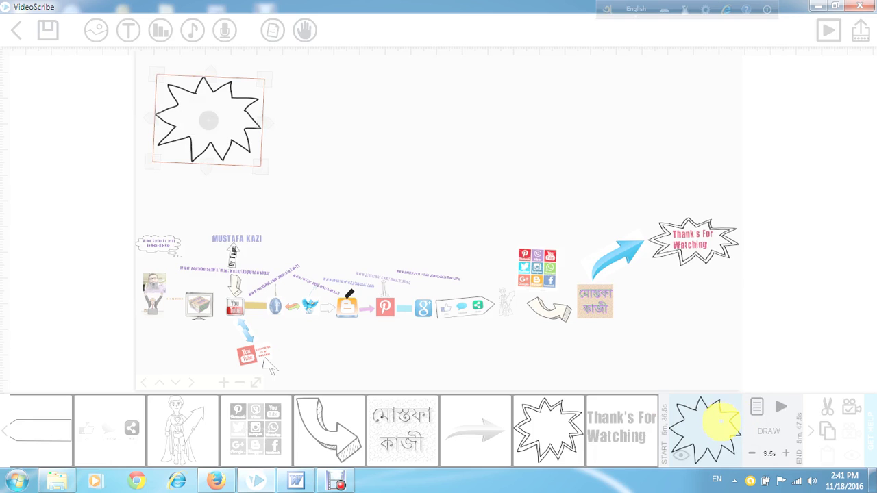
{"action": "right_click", "coordinate": [721, 421]}
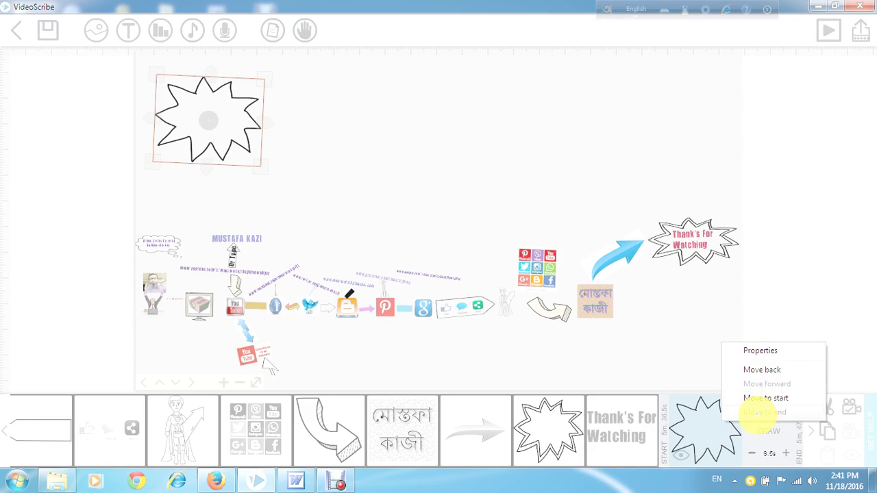
{"action": "left_click", "coordinate": [758, 398]}
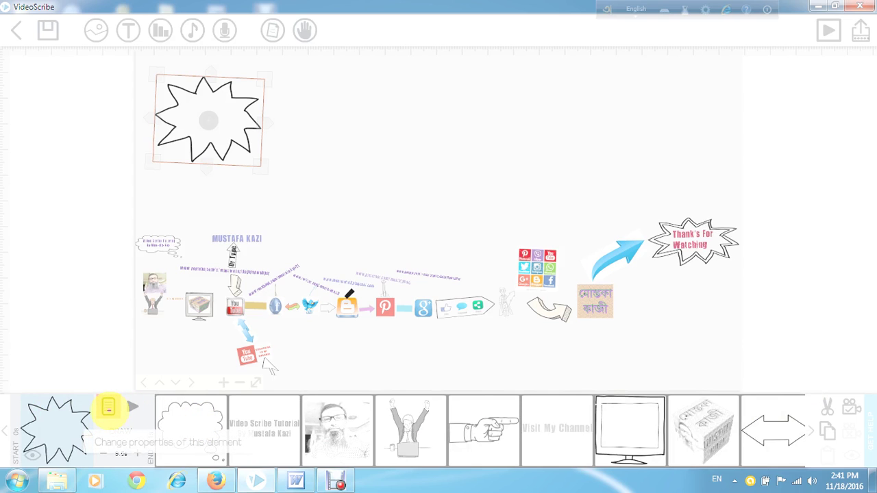
Open the starburst's image properties and set its animate time to 4.0 seconds
{"action": "left_click", "coordinate": [108, 409]}
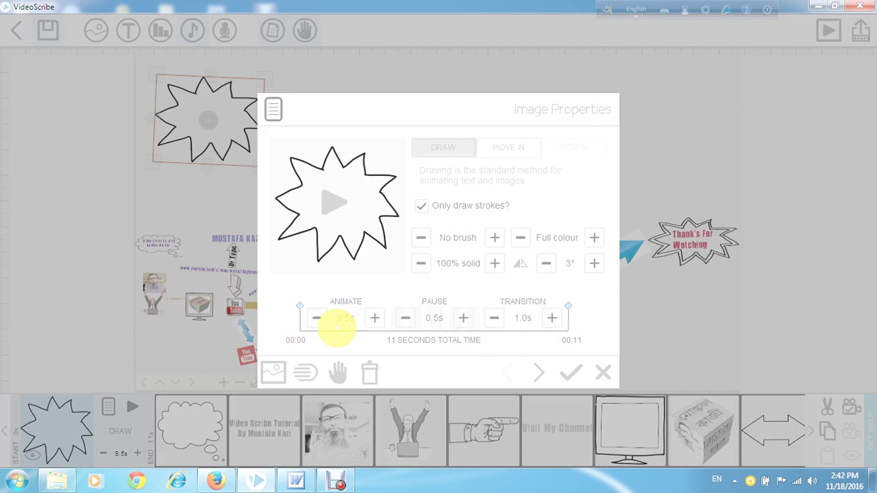
{"action": "left_click", "coordinate": [317, 318]}
{"action": "left_click", "coordinate": [316, 317]}
{"action": "left_click", "coordinate": [316, 317]}
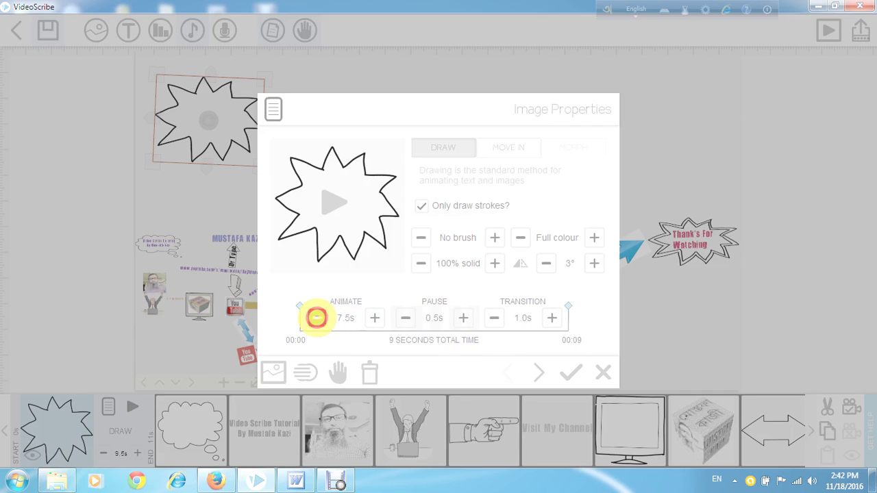
{"action": "left_click", "coordinate": [317, 317]}
{"action": "left_click", "coordinate": [317, 317]}
{"action": "left_click", "coordinate": [317, 317]}
{"action": "left_click", "coordinate": [317, 318]}
{"action": "left_click", "coordinate": [317, 318]}
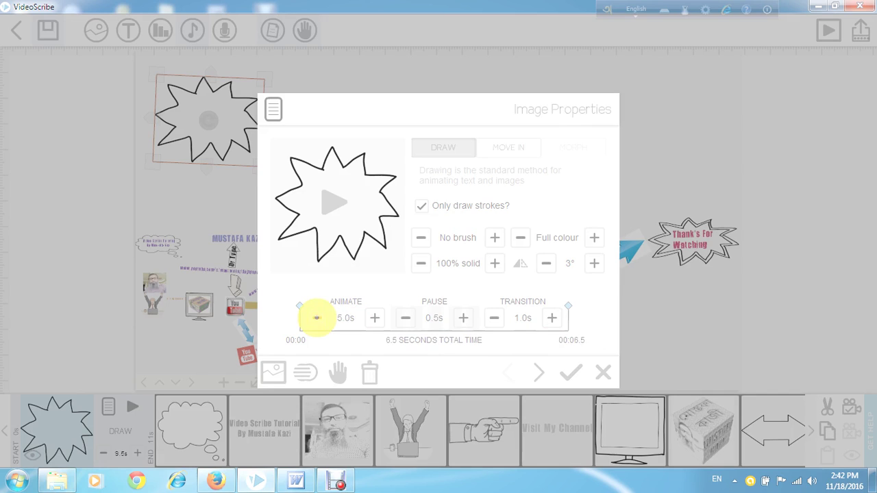
{"action": "left_click", "coordinate": [317, 317]}
{"action": "left_click", "coordinate": [317, 317]}
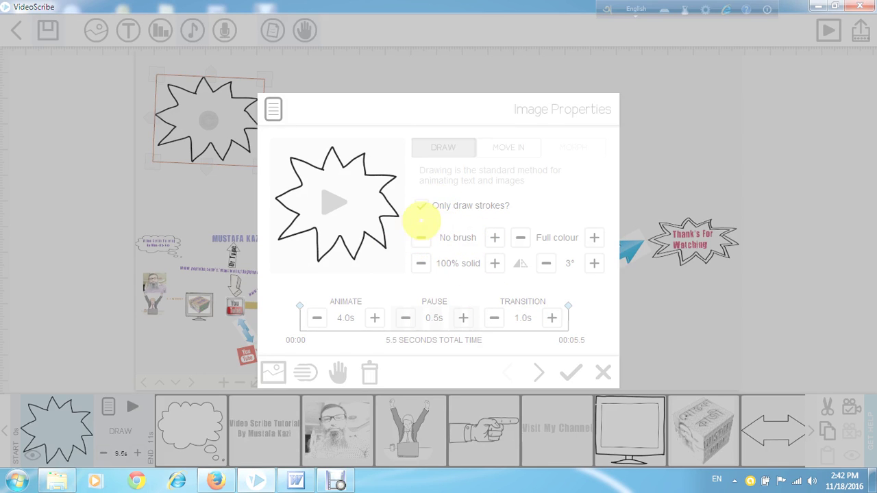
Try the Serrated and Zip brush styles on the starburst and return it to No brush
{"action": "left_click", "coordinate": [423, 206]}
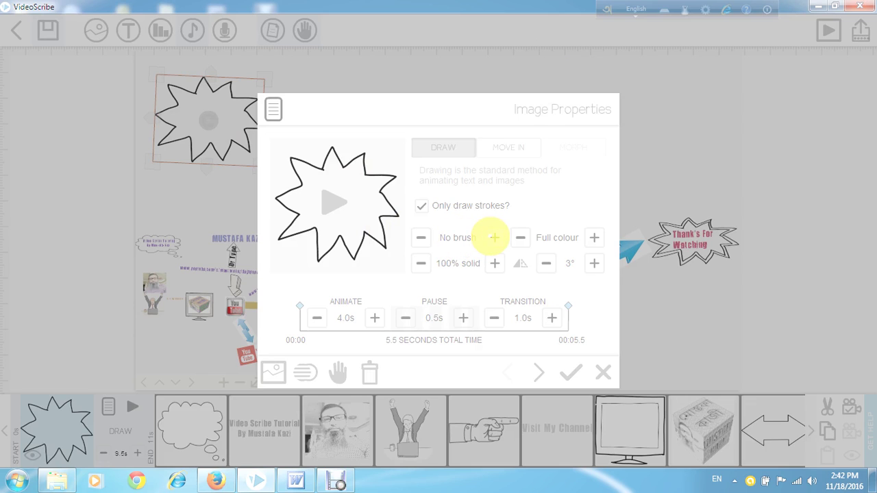
{"action": "left_click", "coordinate": [494, 237]}
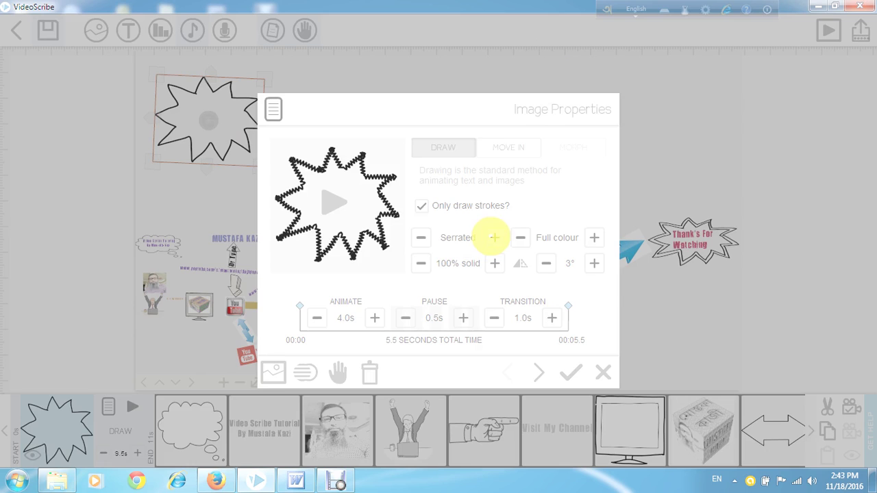
{"action": "left_click", "coordinate": [494, 238]}
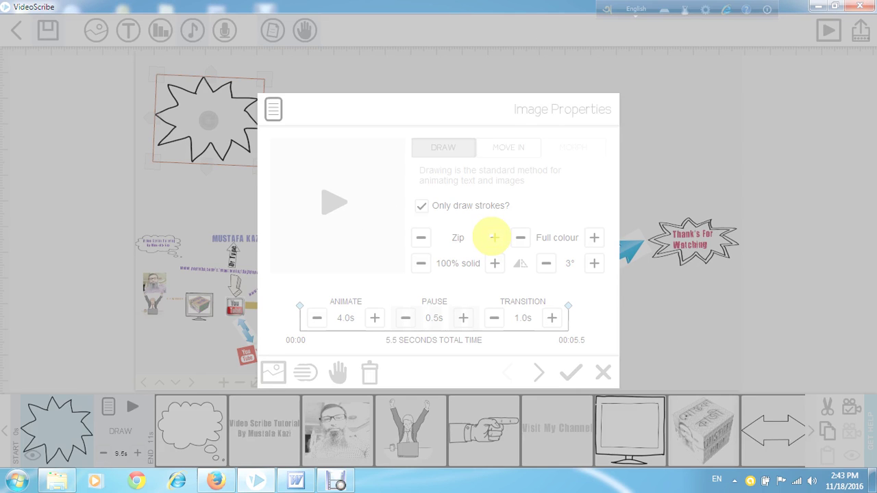
{"action": "left_click", "coordinate": [494, 237]}
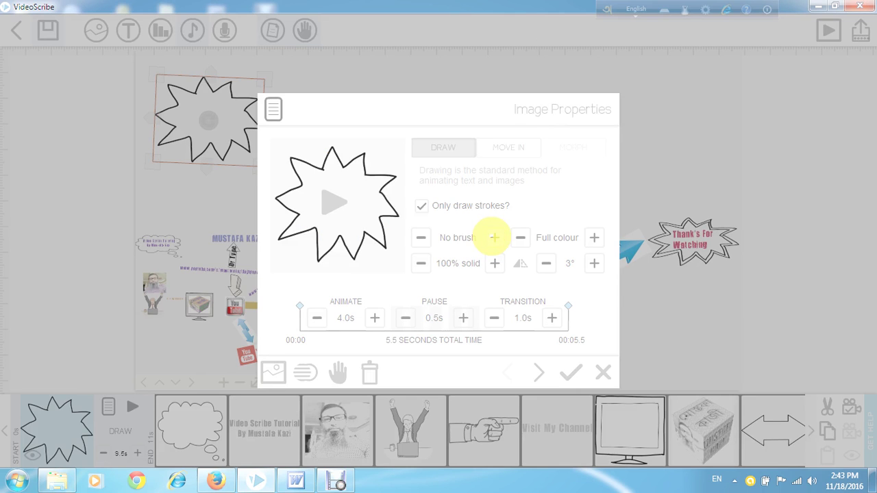
{"action": "left_click", "coordinate": [494, 238]}
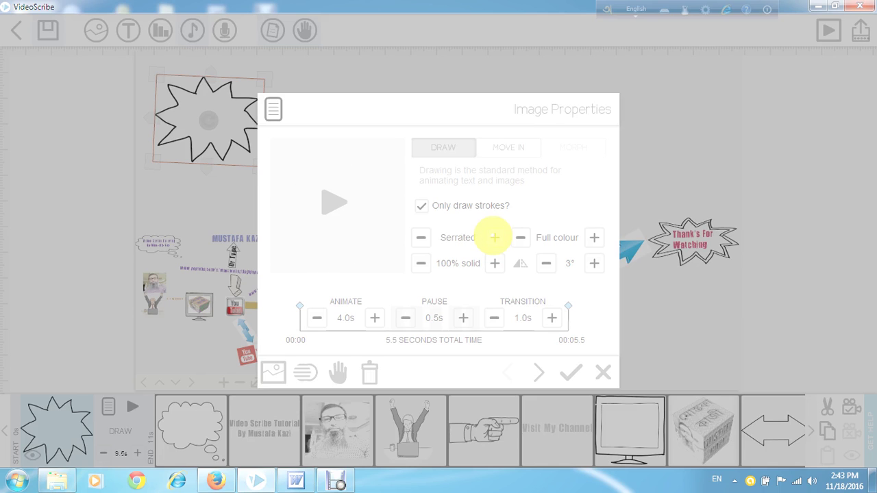
{"action": "left_click", "coordinate": [494, 238]}
{"action": "left_click", "coordinate": [494, 237]}
{"action": "left_click", "coordinate": [494, 237]}
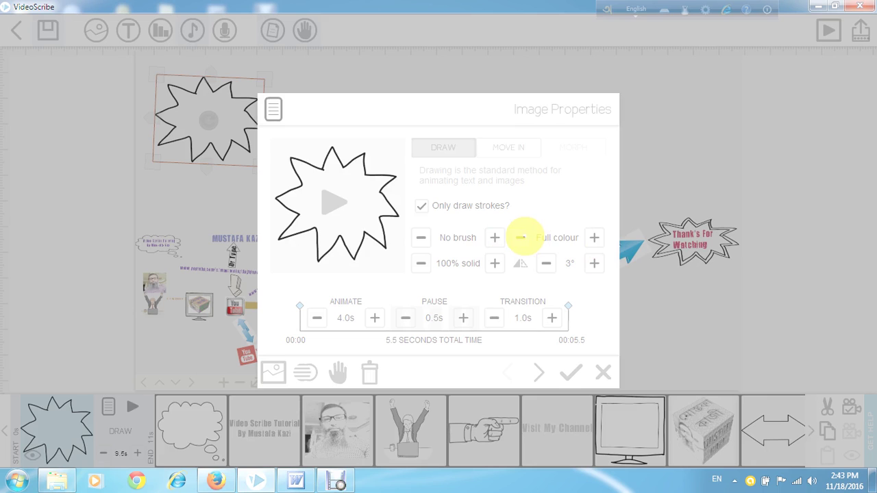
Try the Greyscale, Silhouette and Outline colour modes on the starburst and return it to Full colour
{"action": "left_click", "coordinate": [521, 237]}
{"action": "left_click", "coordinate": [521, 237]}
{"action": "left_click", "coordinate": [521, 237]}
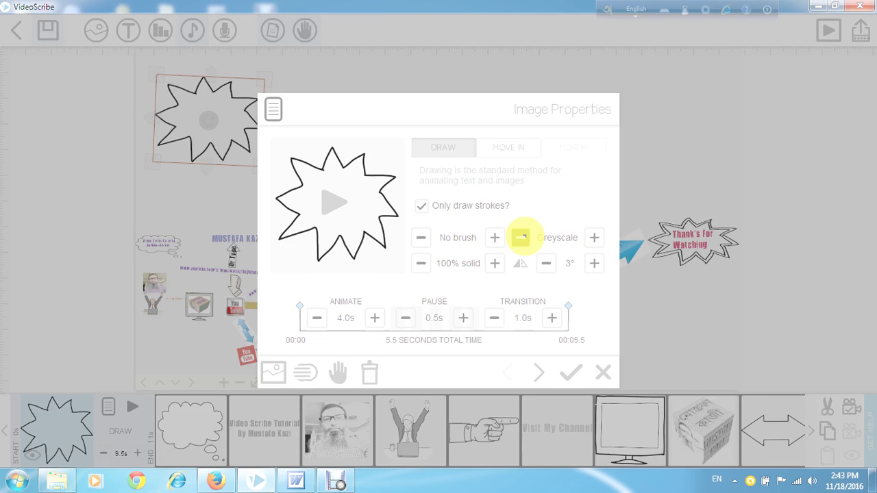
{"action": "left_click", "coordinate": [521, 237]}
{"action": "left_click", "coordinate": [521, 237]}
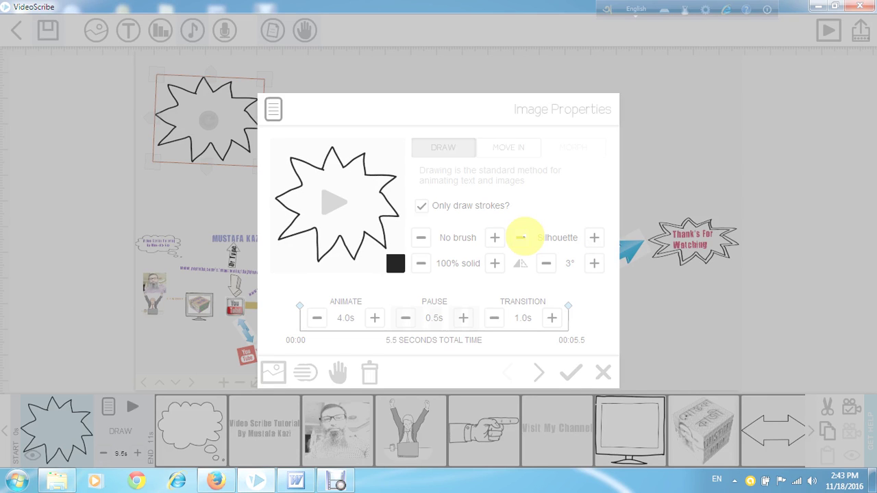
{"action": "left_click", "coordinate": [520, 237]}
{"action": "left_click", "coordinate": [523, 237]}
{"action": "left_click", "coordinate": [521, 237]}
{"action": "left_click", "coordinate": [521, 238]}
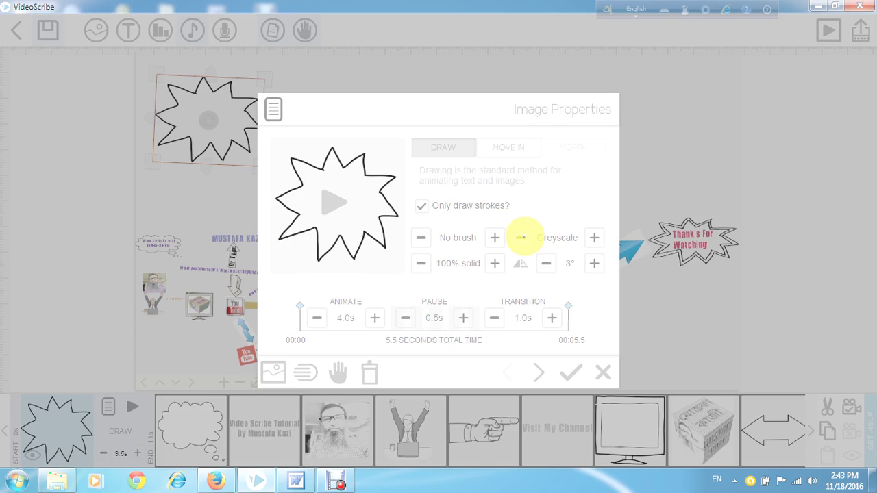
{"action": "left_click", "coordinate": [521, 237]}
{"action": "left_click", "coordinate": [521, 237]}
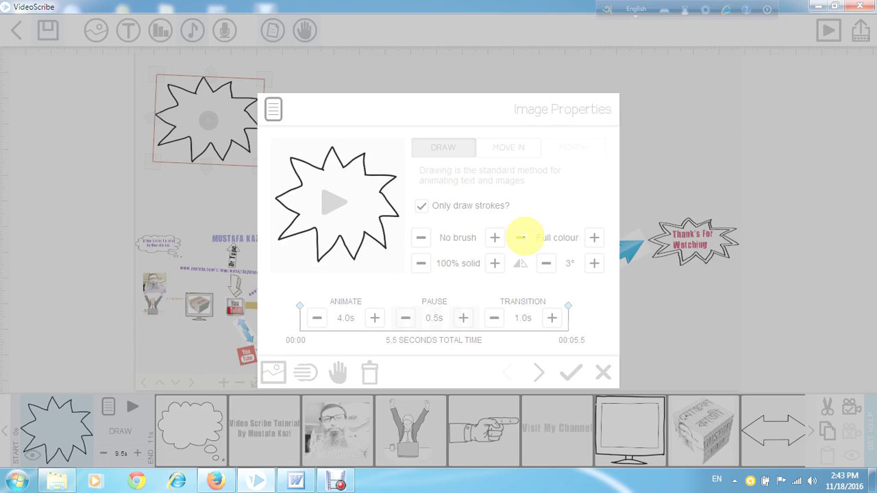
{"action": "left_click", "coordinate": [593, 237]}
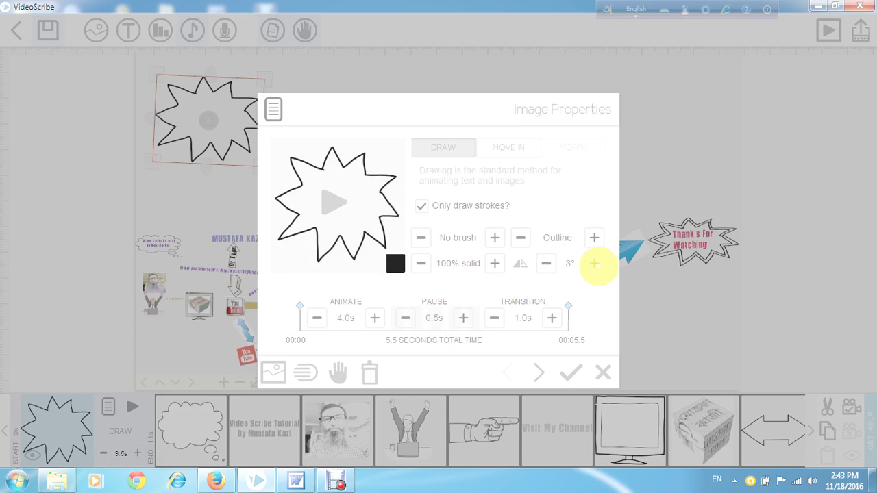
{"action": "left_click", "coordinate": [594, 238]}
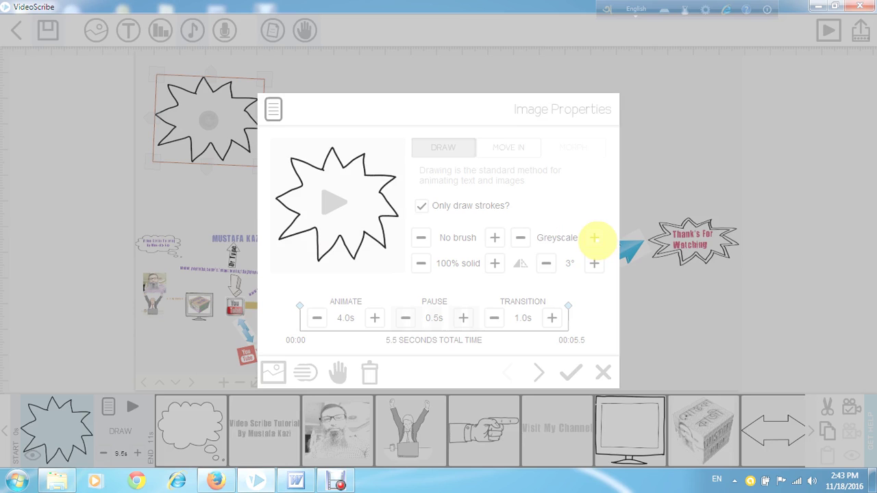
{"action": "left_click", "coordinate": [594, 237]}
{"action": "left_click", "coordinate": [595, 238]}
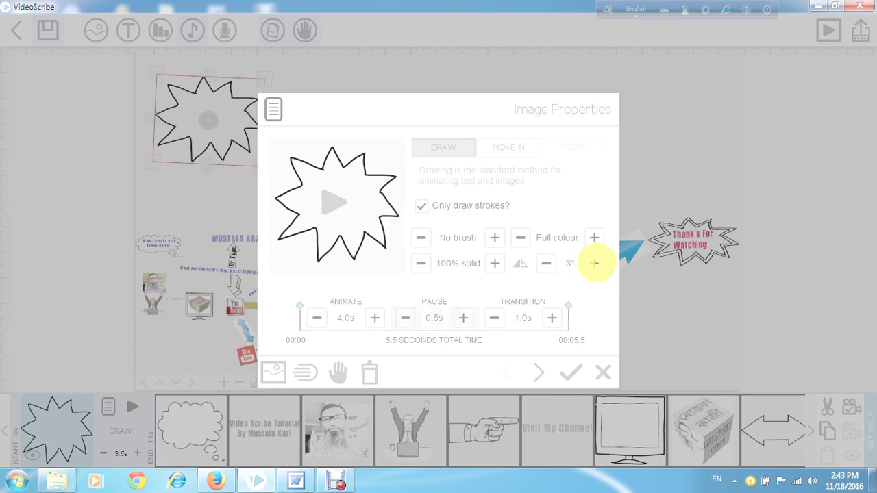
Try a 36° rotation and 25% solid opacity on the starburst, ending with 0° rotation and 100% solid
{"action": "left_click", "coordinate": [595, 263]}
{"action": "left_click", "coordinate": [595, 263]}
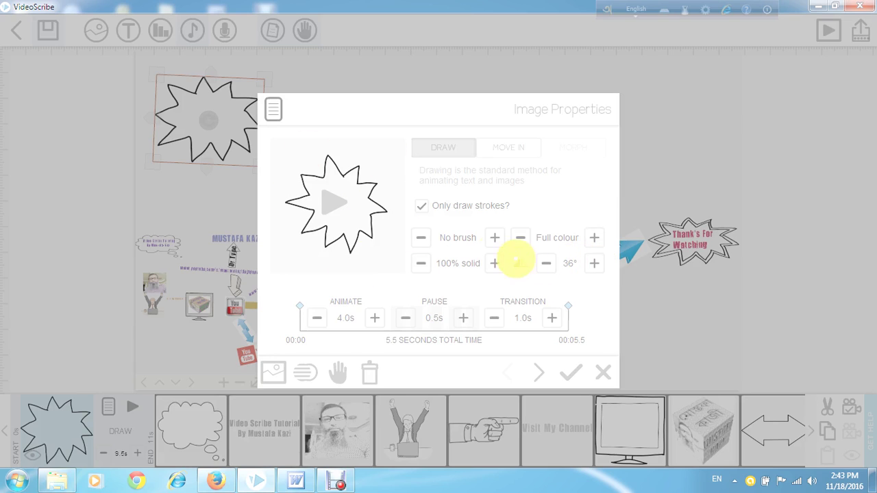
{"action": "left_click", "coordinate": [547, 263]}
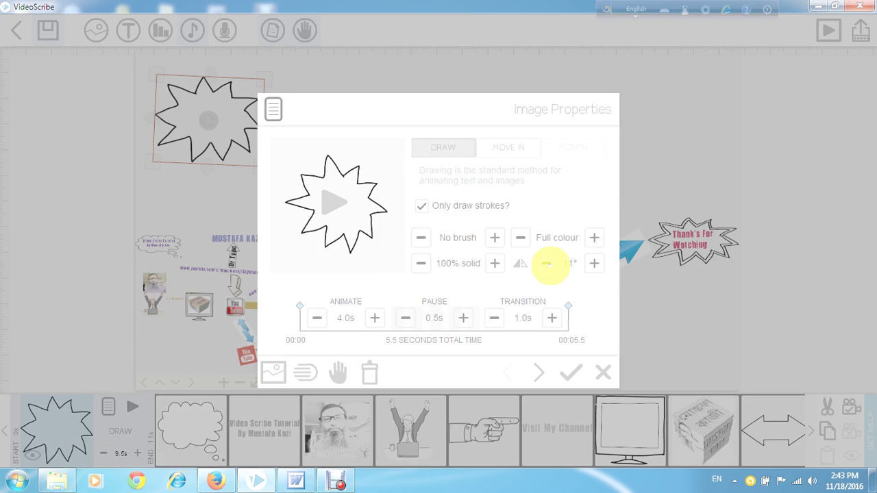
{"action": "left_click", "coordinate": [549, 264]}
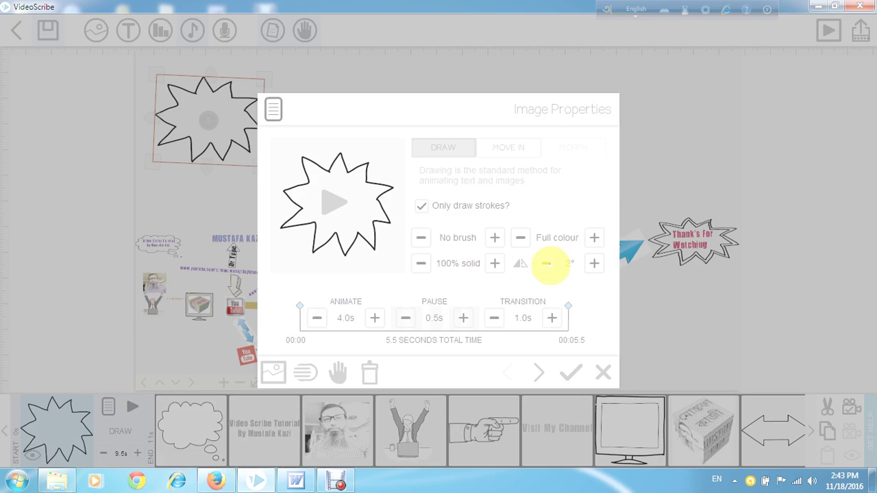
{"action": "left_click", "coordinate": [548, 264]}
{"action": "left_click", "coordinate": [549, 264]}
{"action": "left_click", "coordinate": [550, 263]}
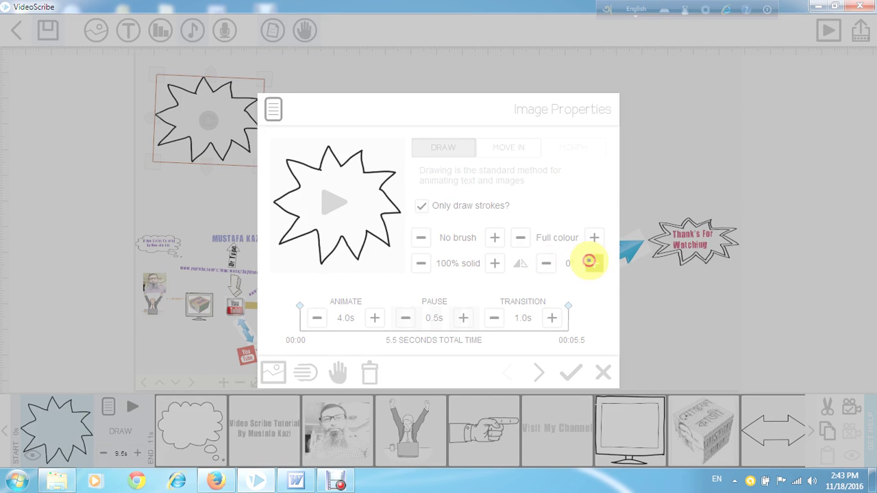
{"action": "left_click", "coordinate": [590, 261]}
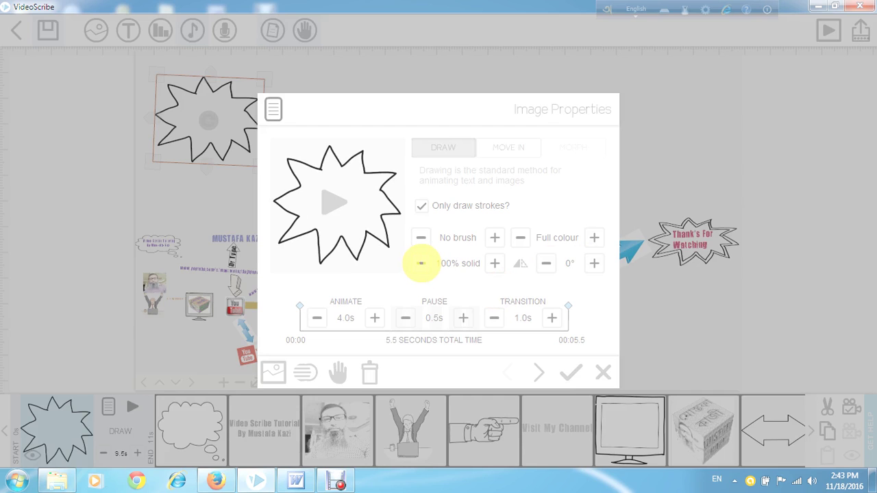
{"action": "left_click", "coordinate": [421, 264]}
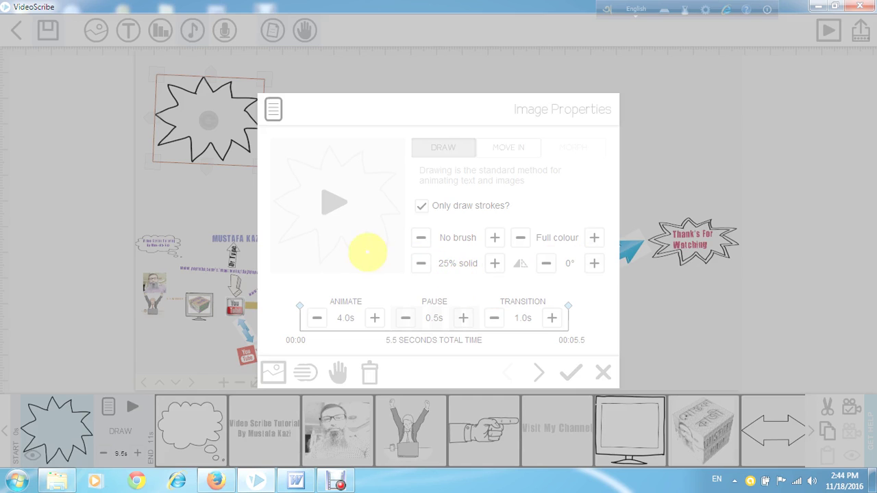
{"action": "left_click", "coordinate": [495, 263]}
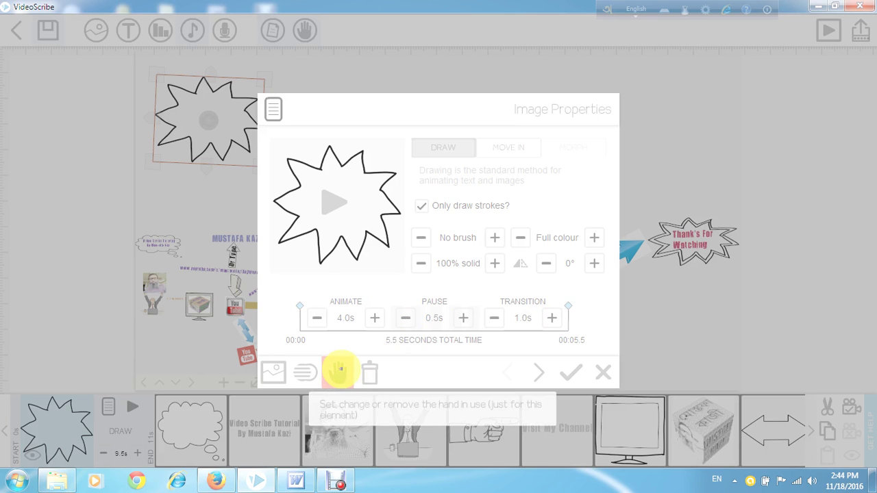
Look through the hand library, including the Pens folder, and assign the zip slider as the starburst's drawing hand
{"action": "left_click", "coordinate": [339, 370]}
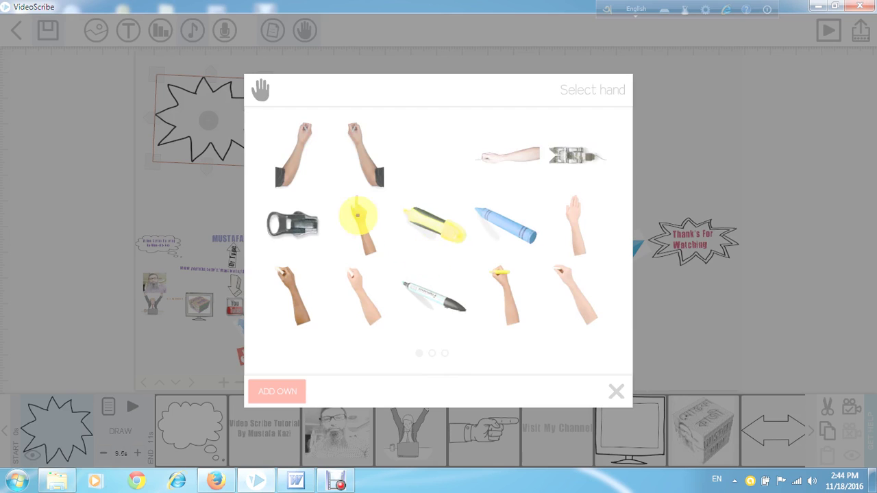
{"action": "scroll", "coordinate": [538, 238], "scroll_direction": "down", "scroll_amount": 2}
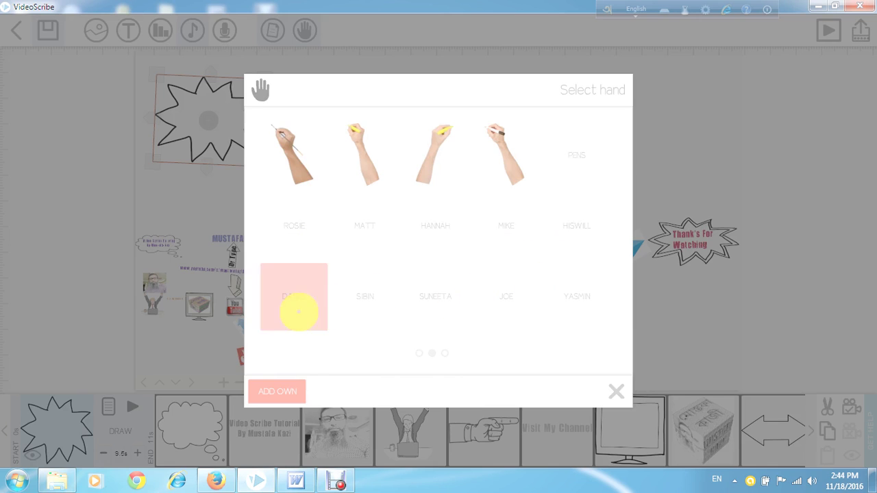
{"action": "left_click", "coordinate": [576, 165]}
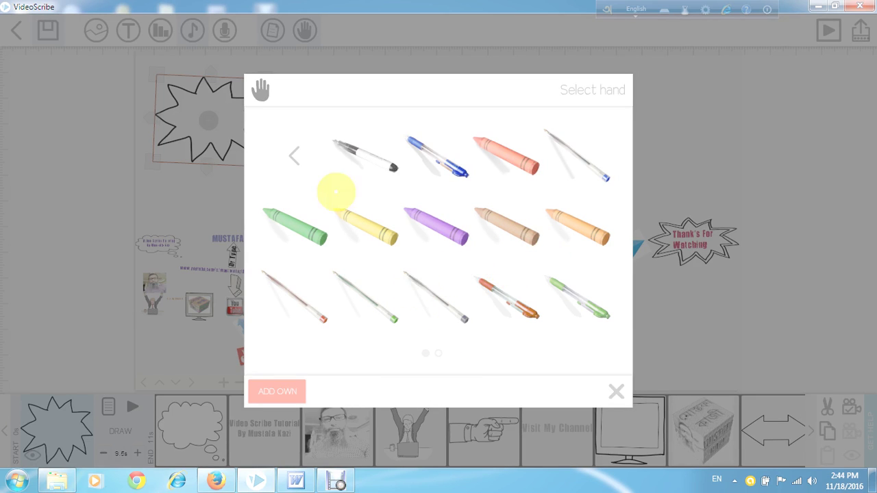
{"action": "left_click", "coordinate": [295, 152]}
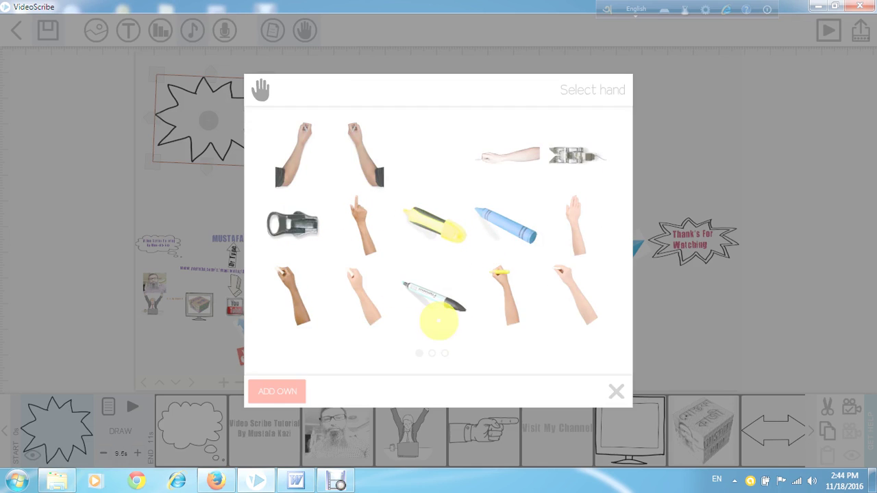
{"action": "left_click", "coordinate": [439, 311]}
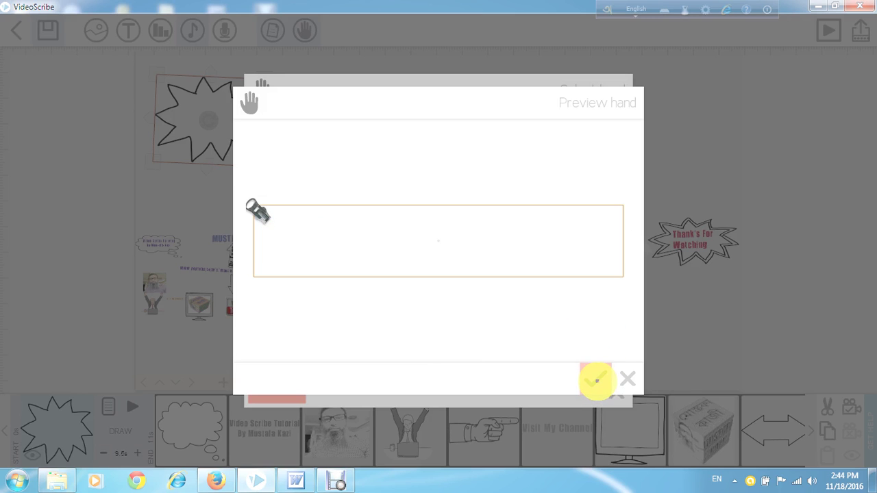
{"action": "left_click", "coordinate": [595, 379]}
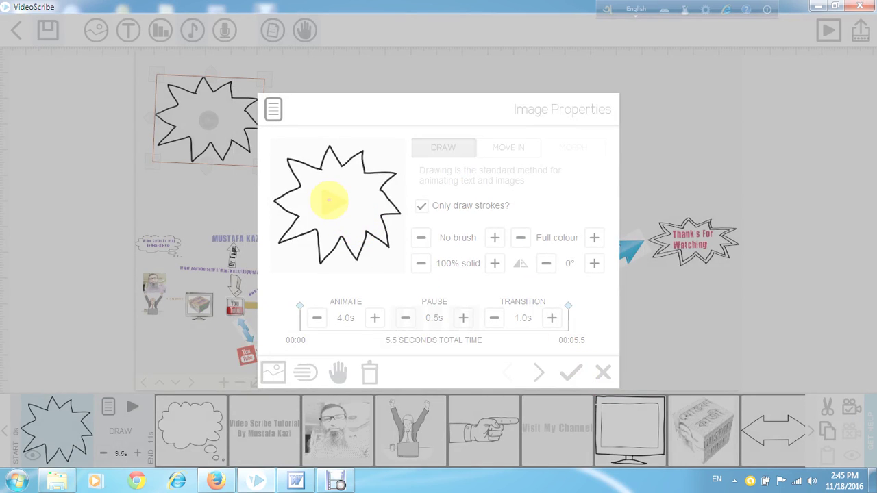
Preview the starburst's drawing animation, close the preview and apply its image properties
{"action": "left_click", "coordinate": [339, 206]}
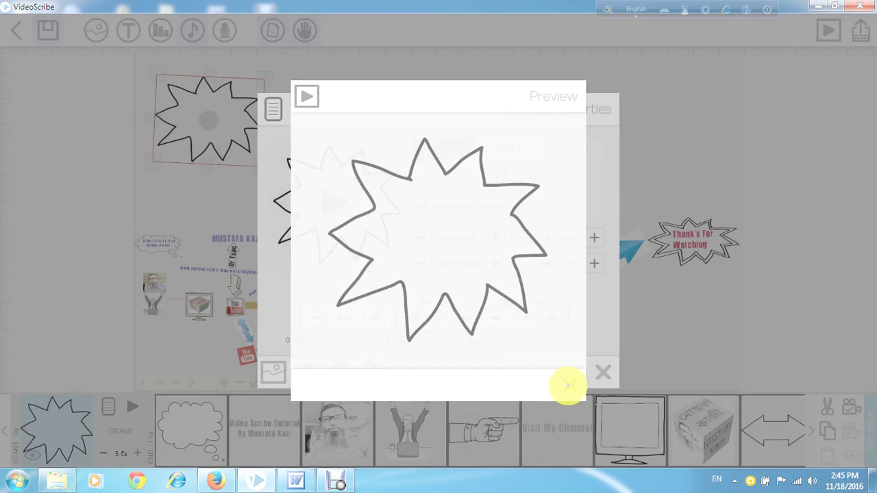
{"action": "left_click", "coordinate": [565, 384]}
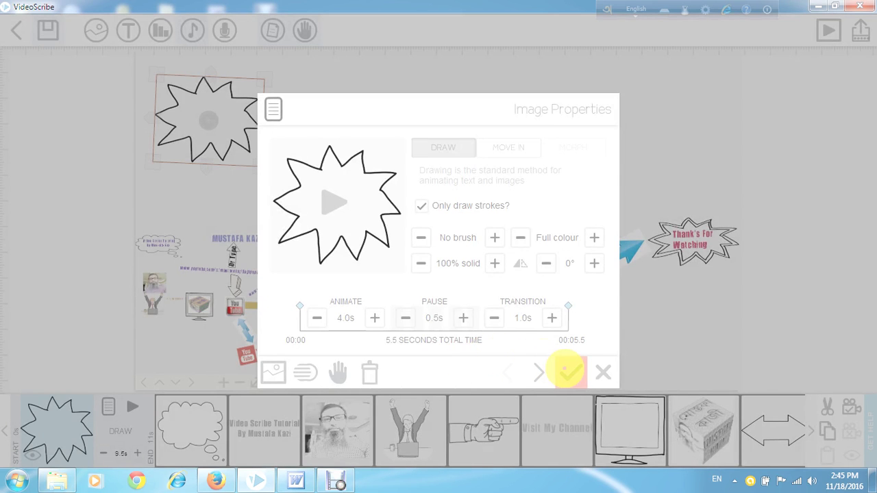
{"action": "left_click", "coordinate": [565, 369]}
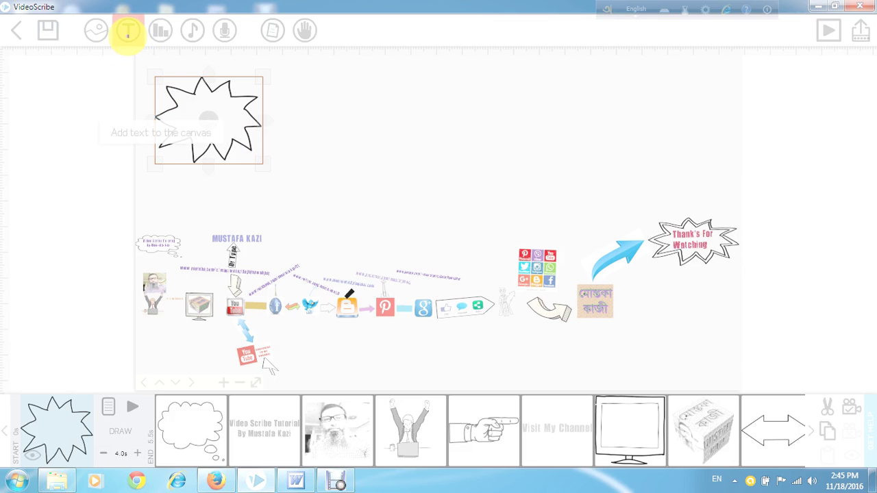
Start a new text element reading "Sparkol Video Scribe"
{"action": "left_click", "coordinate": [127, 31]}
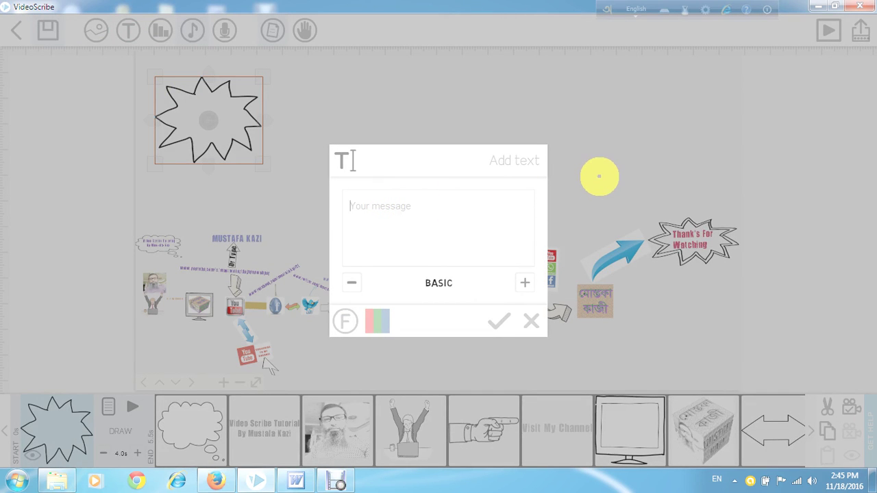
{"action": "type", "text": "Sparkol v"}
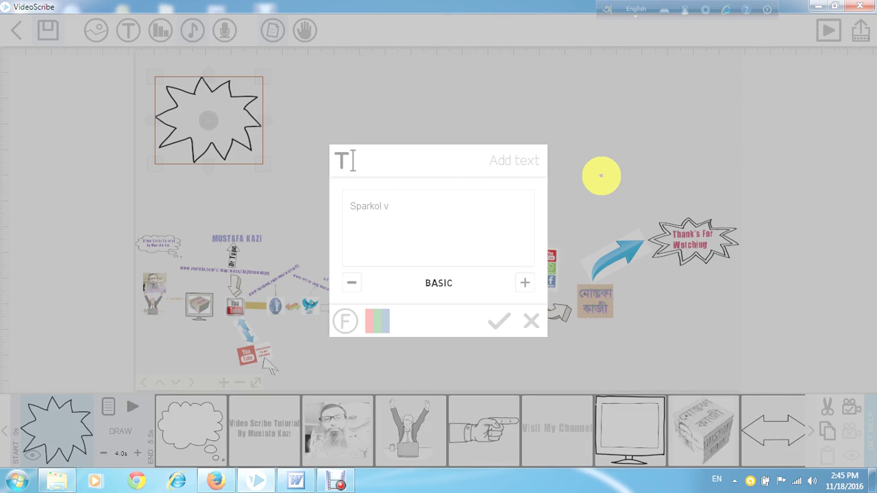
{"action": "type", "text": "Video S"}
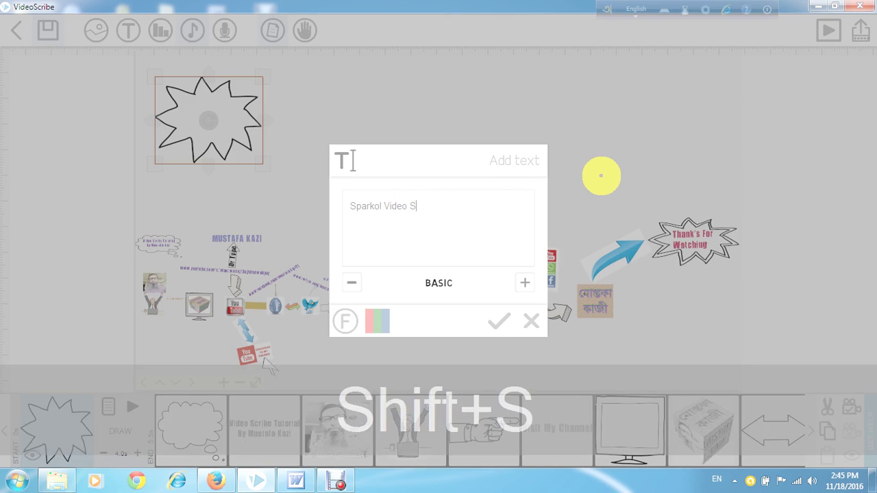
{"action": "type", "text": "cribe"}
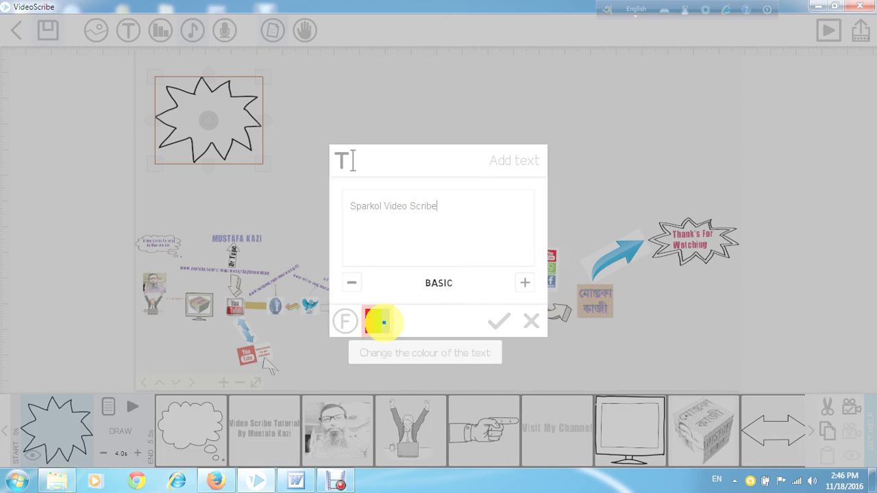
Set the text colour to 5664ae and the font to Impact, and add the text to the canvas
{"action": "left_click", "coordinate": [383, 322]}
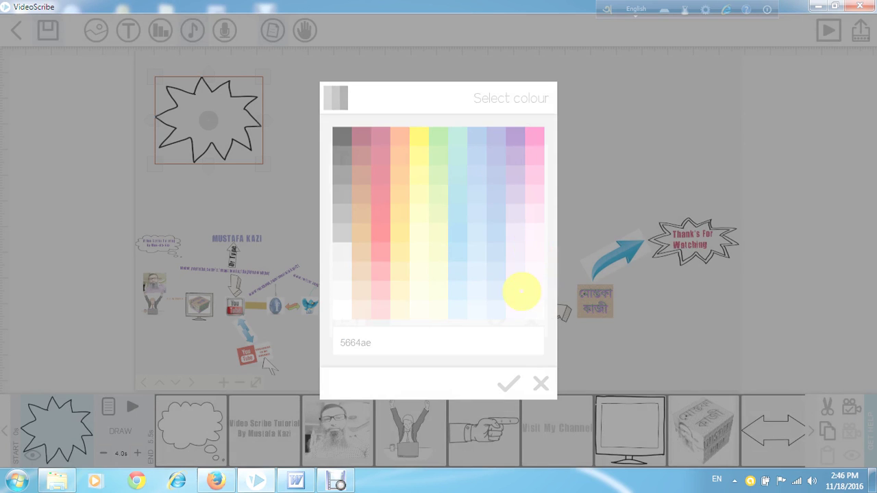
{"action": "left_click", "coordinate": [508, 384]}
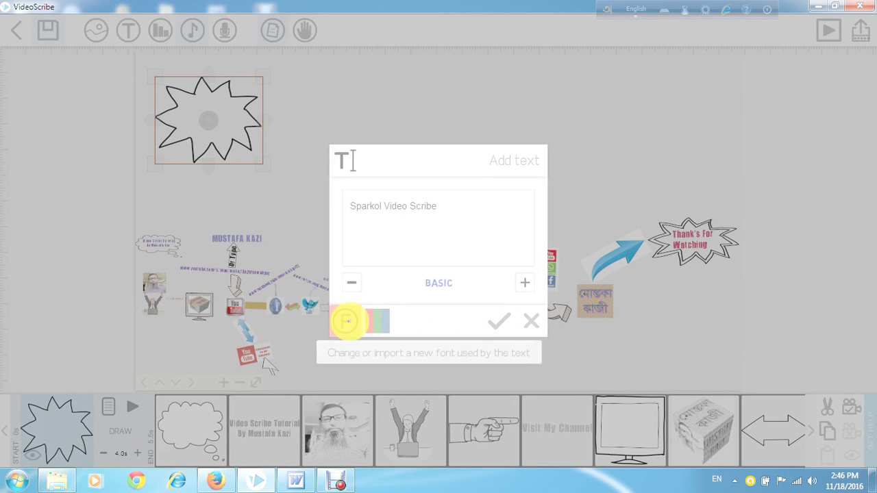
{"action": "left_click", "coordinate": [346, 321]}
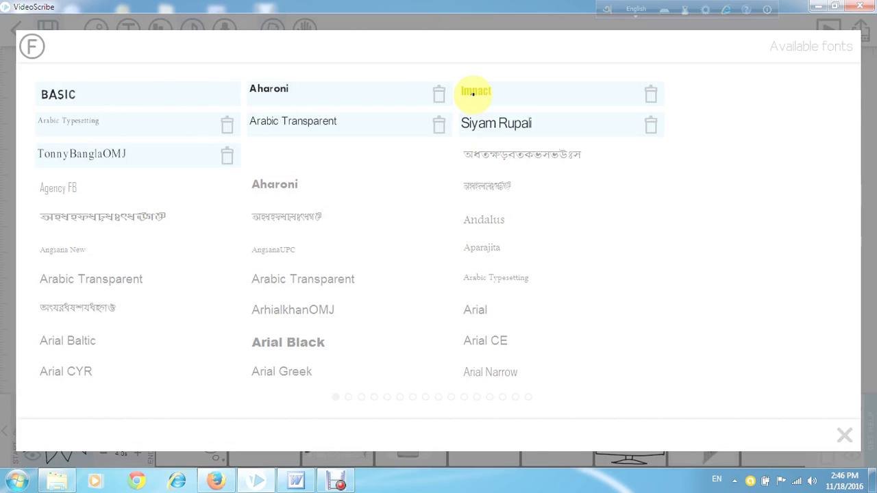
{"action": "left_click", "coordinate": [473, 94]}
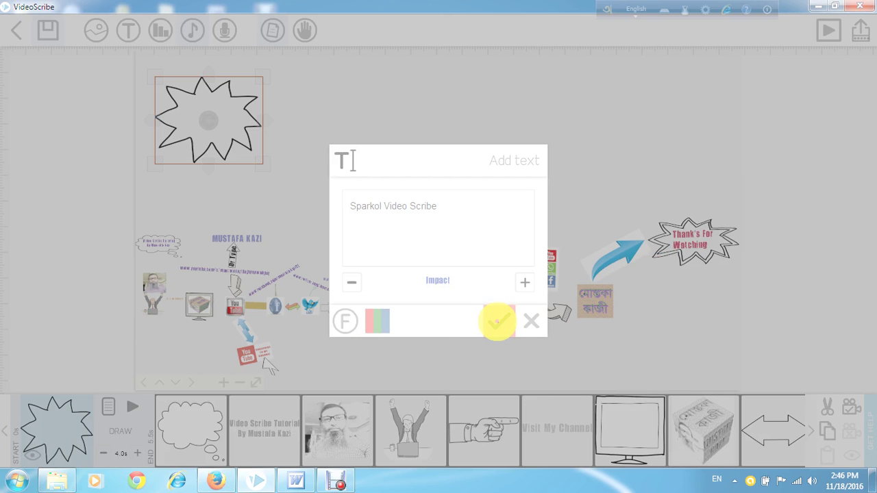
{"action": "left_click", "coordinate": [498, 321]}
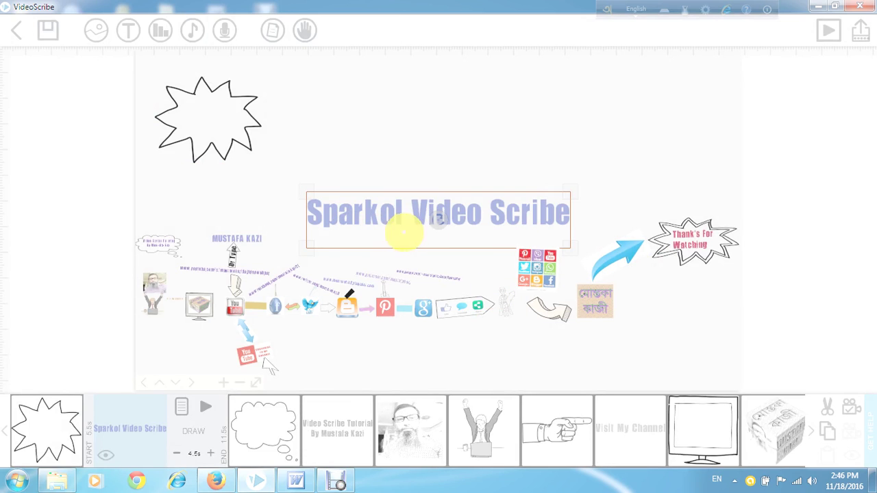
Shrink the Sparkol Video Scribe text and position it inside the starburst
{"action": "left_click_drag", "start_coordinate": [569, 191], "coordinate": [527, 207]}
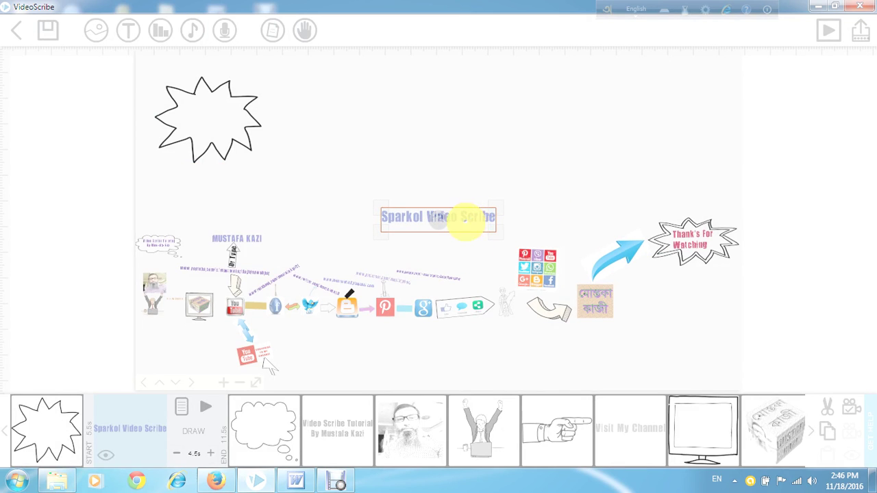
{"action": "mouse_move", "coordinate": [502, 205]}
{"action": "left_mouse_down"}
{"action": "mouse_move", "coordinate": [529, 182]}
{"action": "mouse_move", "coordinate": [503, 205]}
{"action": "left_mouse_up"}
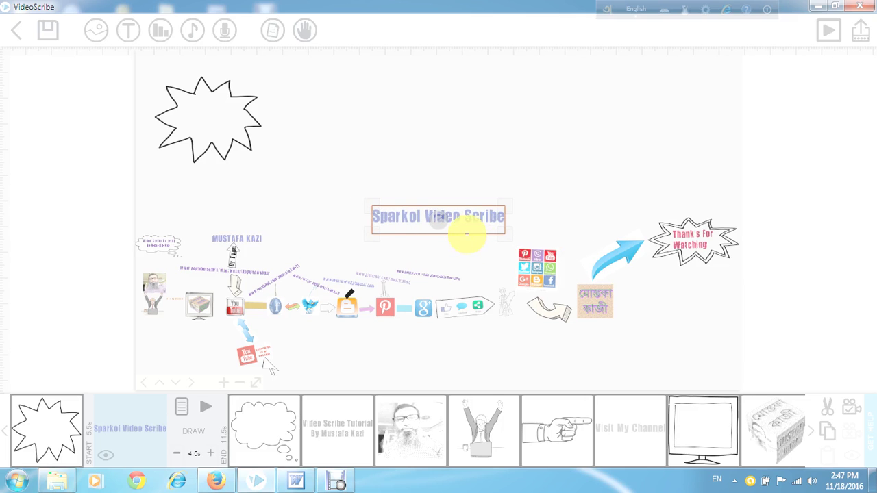
{"action": "left_click_drag", "start_coordinate": [464, 230], "coordinate": [244, 129]}
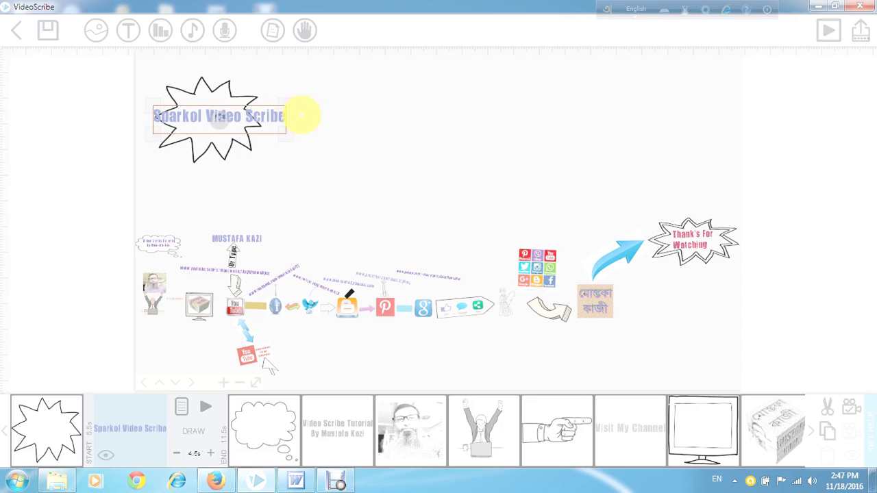
{"action": "left_click_drag", "start_coordinate": [286, 131], "coordinate": [209, 118]}
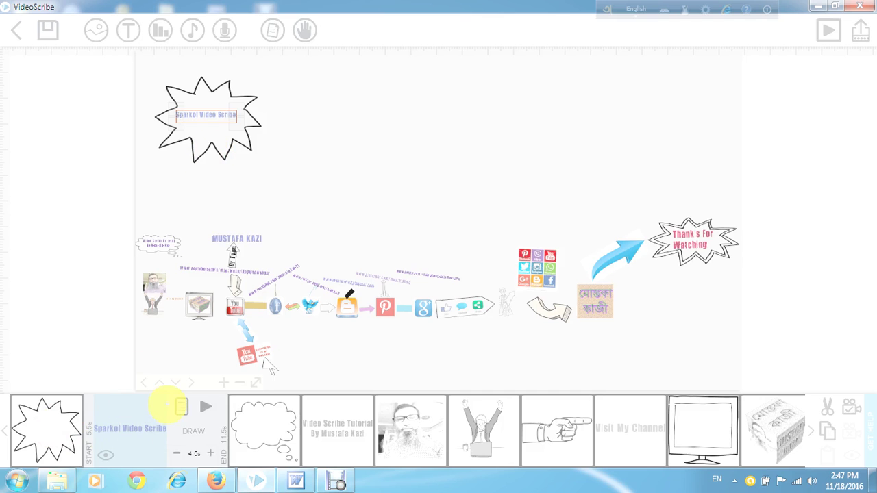
Set the Sparkol Video Scribe text's animate time to 3.0 seconds in its properties
{"action": "left_click", "coordinate": [181, 406]}
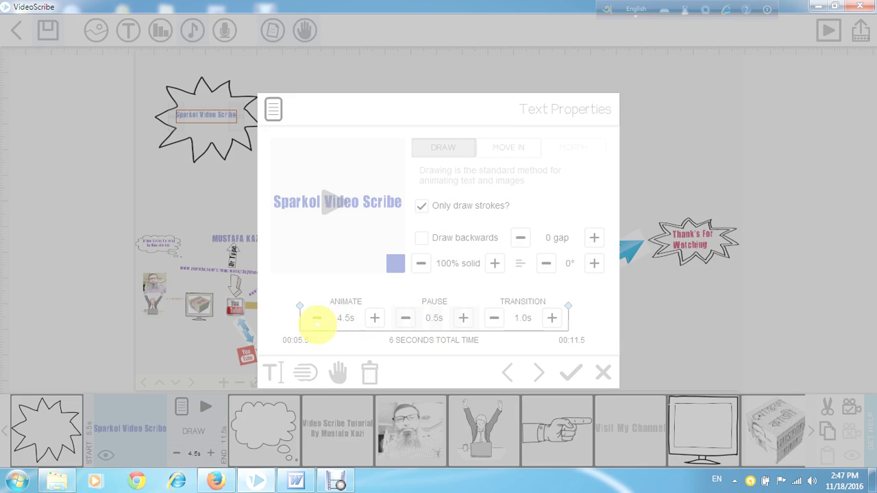
{"action": "left_click", "coordinate": [317, 318]}
{"action": "left_click", "coordinate": [317, 318]}
{"action": "left_click", "coordinate": [317, 318]}
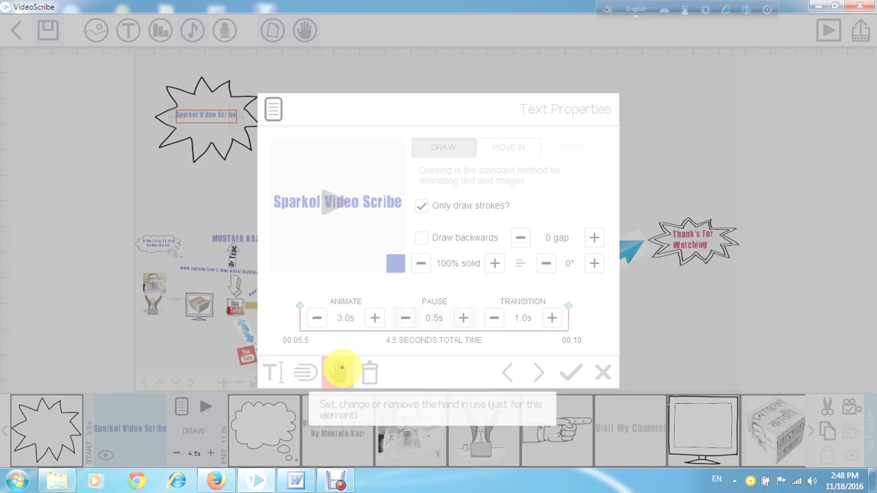
Assign the yellow highlighter as the text's drawing hand and apply the text properties
{"action": "left_click", "coordinate": [341, 370]}
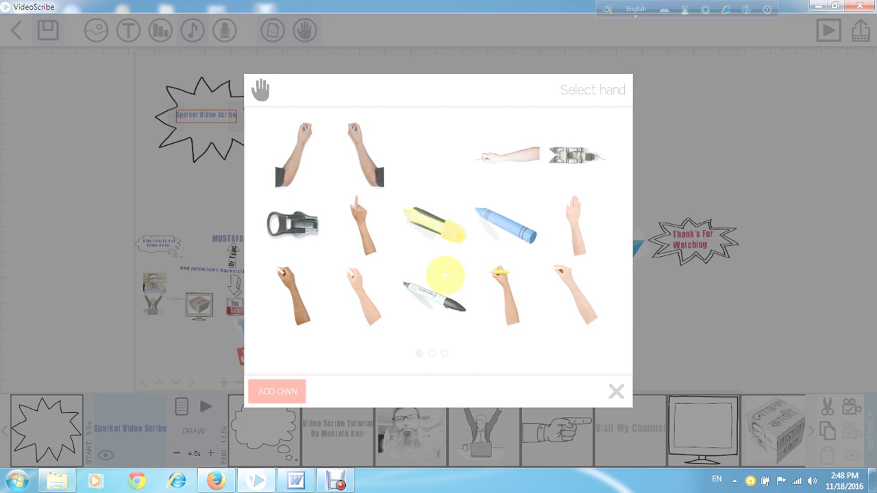
{"action": "left_click", "coordinate": [460, 305]}
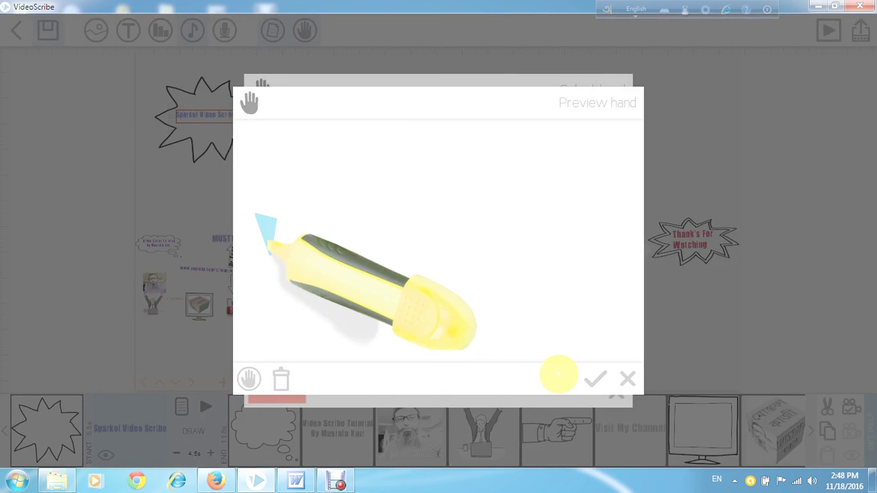
{"action": "left_click", "coordinate": [594, 379]}
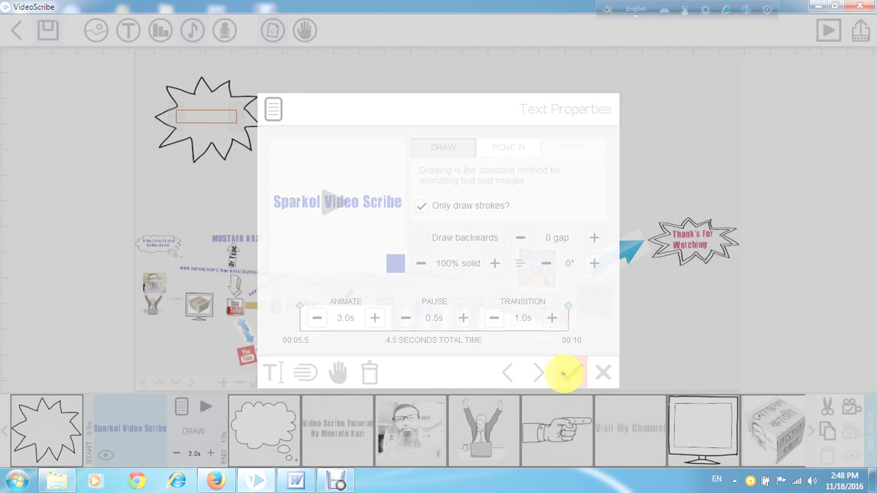
{"action": "left_click", "coordinate": [564, 372]}
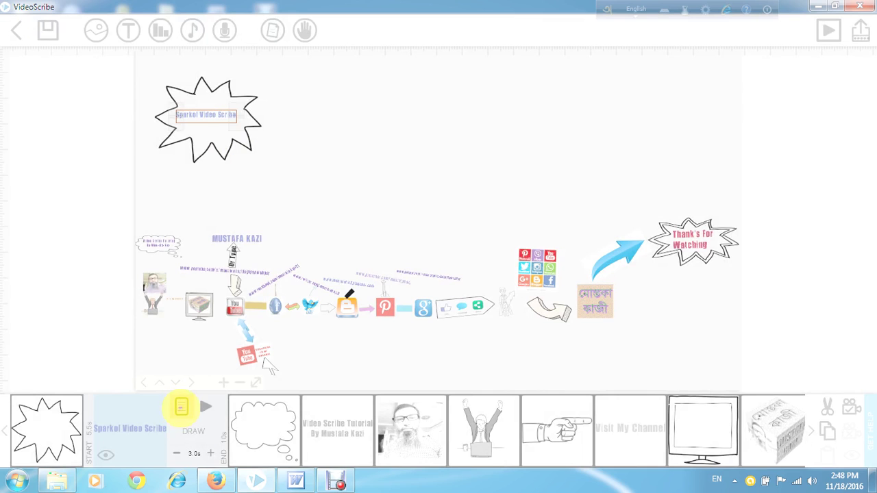
Play the scribe from the Sparkol Video Scribe text, stop playback and bring the whole canvas back into view
{"action": "left_click", "coordinate": [206, 407]}
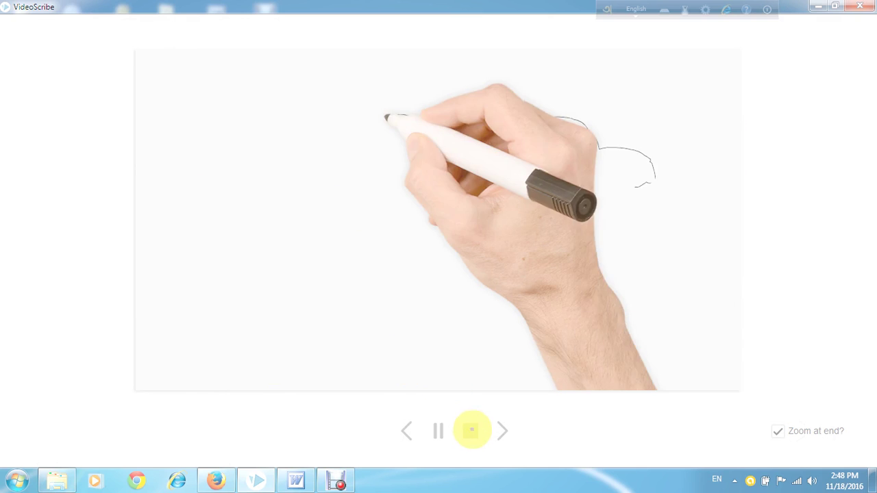
{"action": "left_click", "coordinate": [471, 430]}
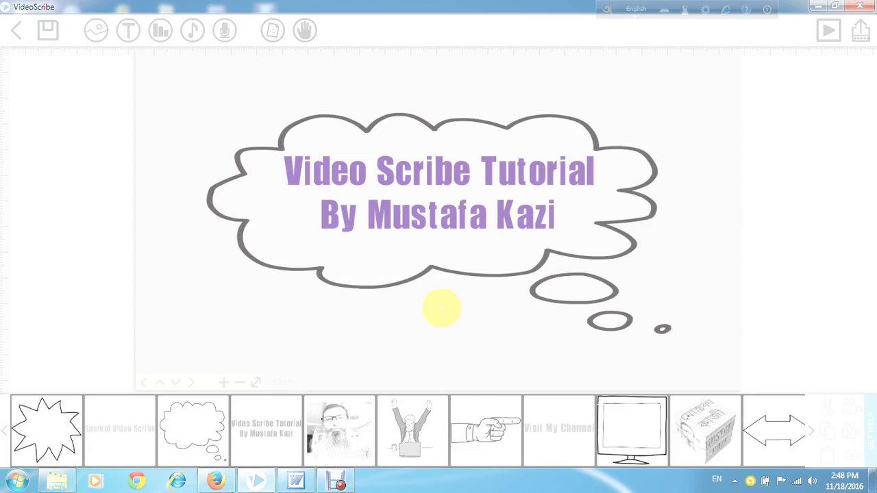
{"action": "scroll", "coordinate": [438, 263], "scroll_direction": "down", "scroll_amount": 3}
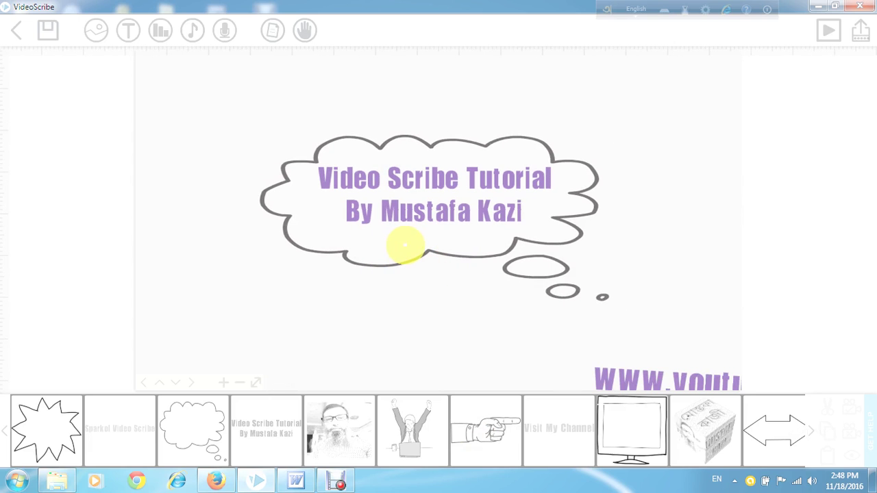
{"action": "scroll", "coordinate": [405, 244], "scroll_direction": "down", "scroll_amount": 4}
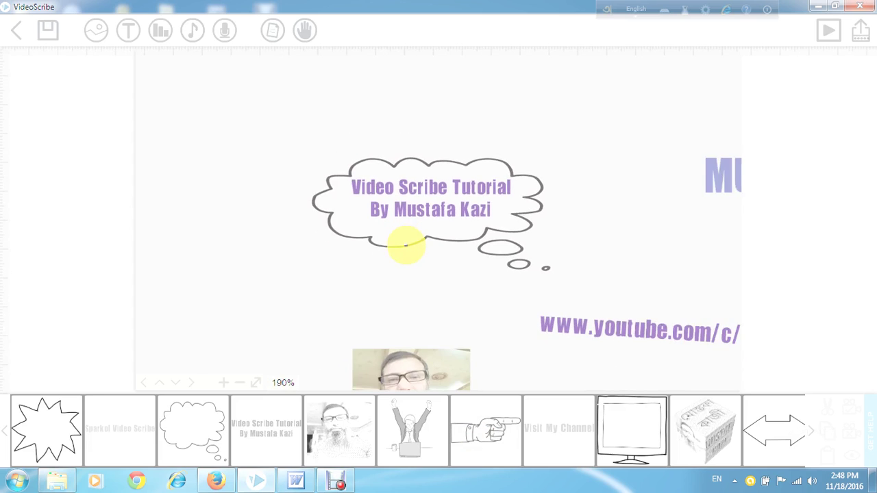
{"action": "scroll", "coordinate": [406, 245], "scroll_direction": "down", "scroll_amount": 5}
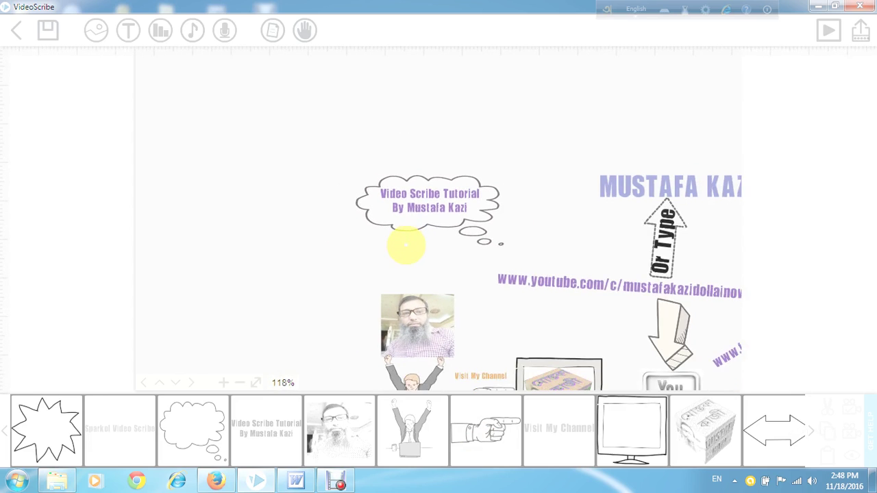
{"action": "scroll", "coordinate": [405, 244], "scroll_direction": "down", "scroll_amount": 3}
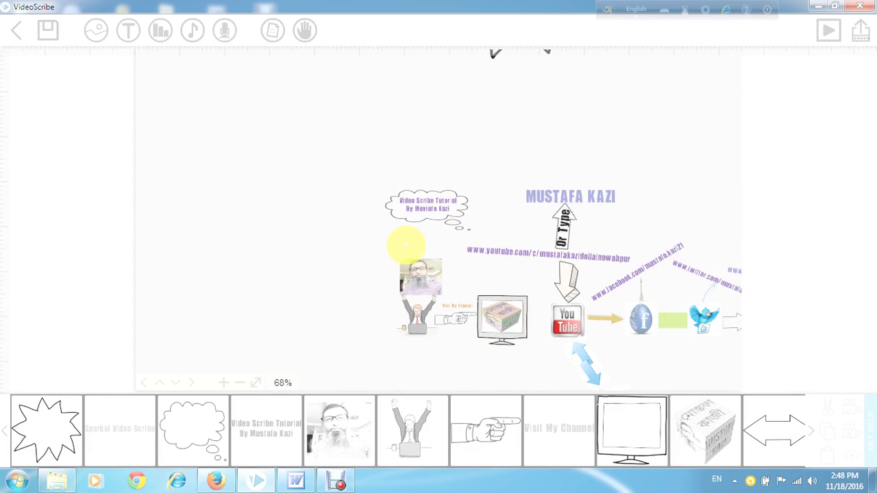
{"action": "scroll", "coordinate": [405, 244], "scroll_direction": "down", "scroll_amount": 1}
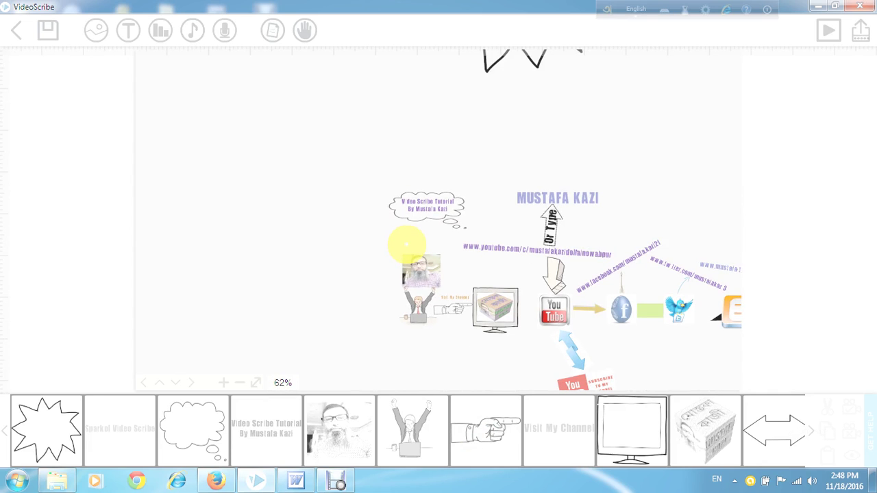
{"action": "scroll", "coordinate": [406, 245], "scroll_direction": "down", "scroll_amount": 1}
{"action": "scroll", "coordinate": [406, 244], "scroll_direction": "down", "scroll_amount": 4}
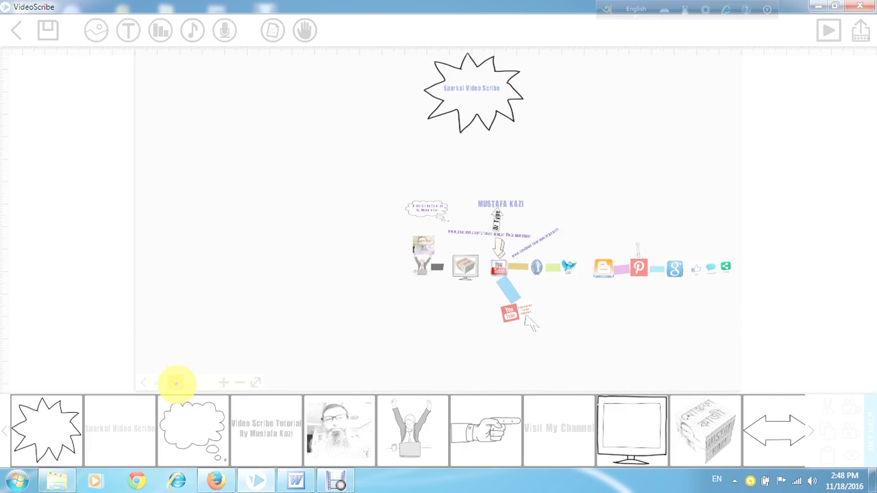
{"action": "left_click", "coordinate": [144, 385]}
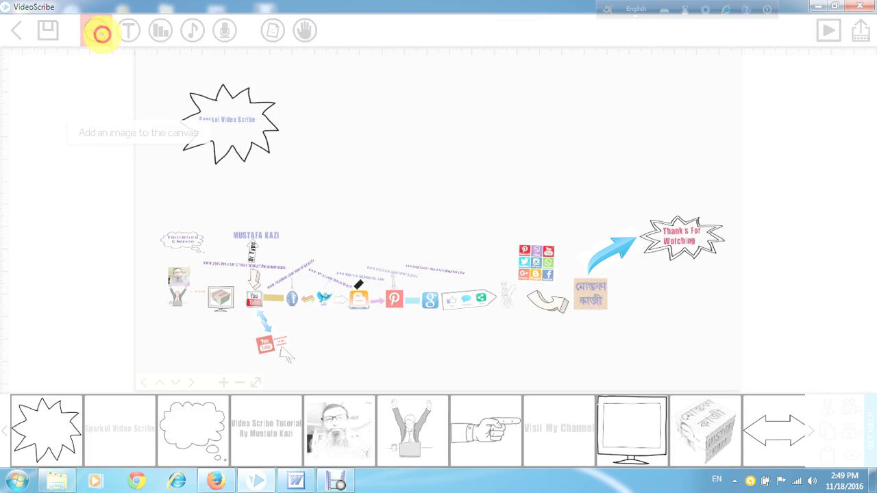
Import the images15 Facebook picture from the New folder (2)jpeg folder and convert it using the full-picture style with a scalloped grey edge
{"action": "left_click", "coordinate": [101, 33]}
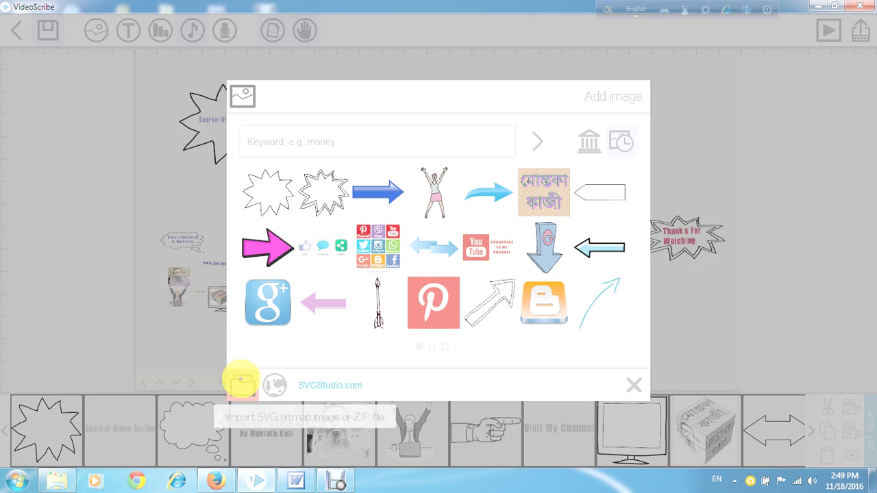
{"action": "left_click", "coordinate": [242, 385]}
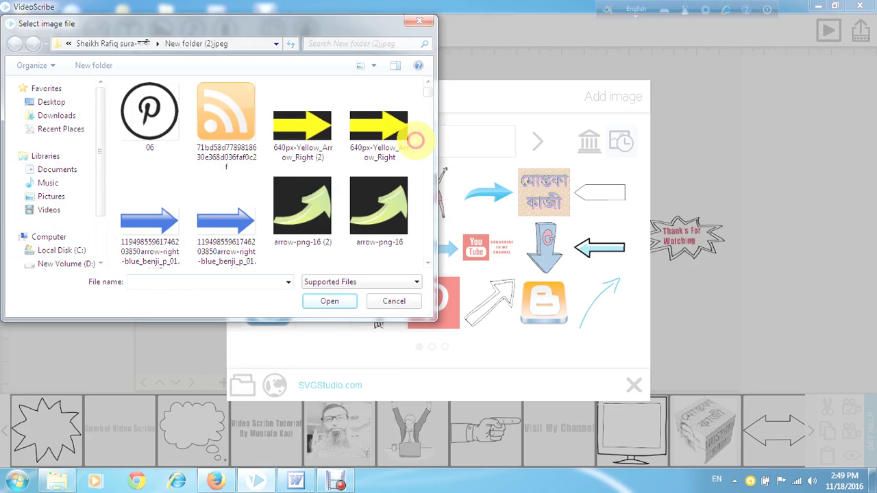
{"action": "scroll", "coordinate": [417, 140], "scroll_direction": "down", "scroll_amount": 4}
{"action": "scroll", "coordinate": [414, 144], "scroll_direction": "down", "scroll_amount": 3}
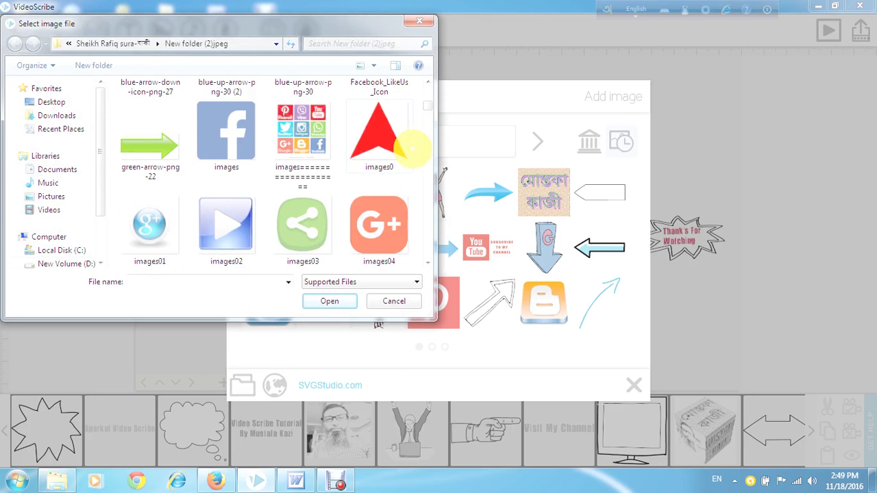
{"action": "scroll", "coordinate": [315, 189], "scroll_direction": "up", "scroll_amount": 3}
{"action": "scroll", "coordinate": [316, 196], "scroll_direction": "up", "scroll_amount": 5}
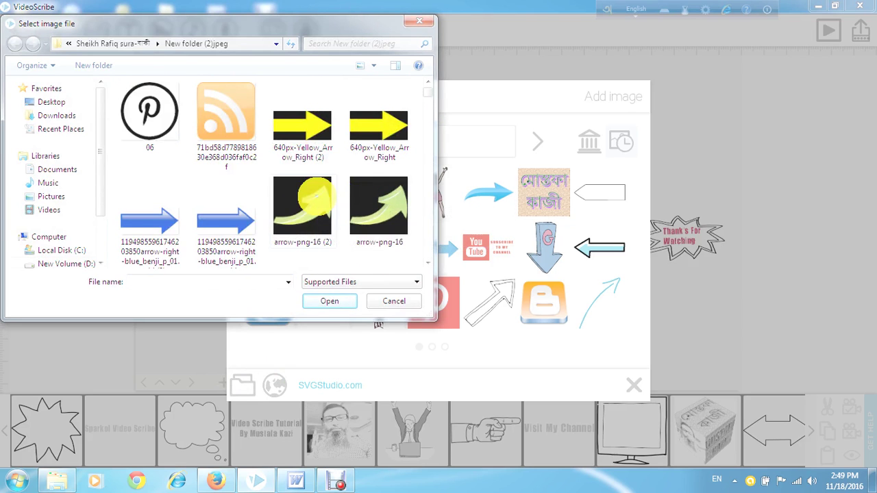
{"action": "scroll", "coordinate": [316, 199], "scroll_direction": "down", "scroll_amount": 4}
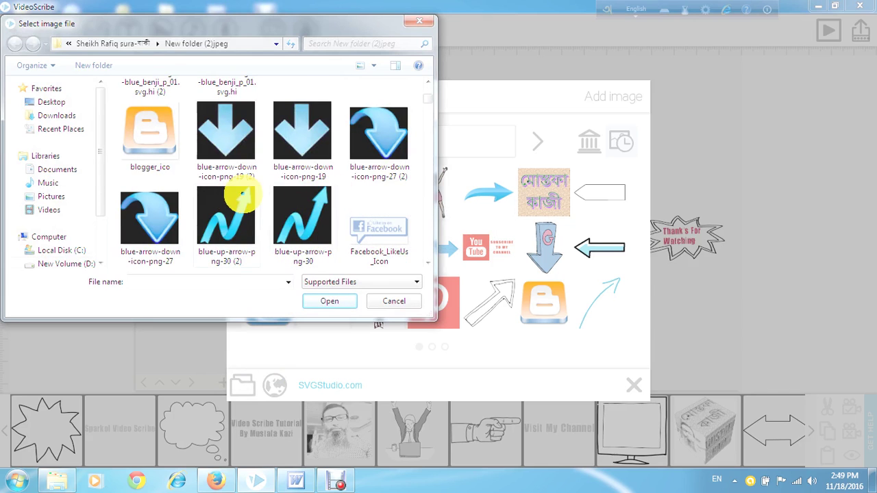
{"action": "scroll", "coordinate": [296, 189], "scroll_direction": "down", "scroll_amount": 3}
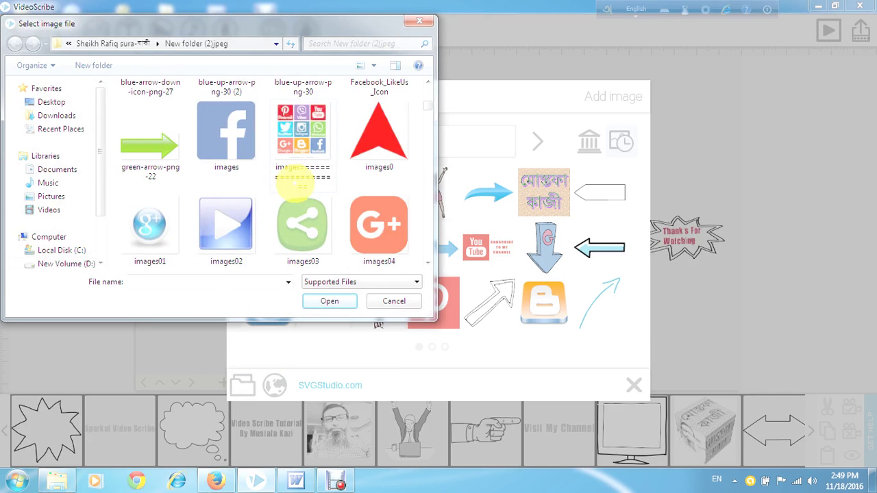
{"action": "scroll", "coordinate": [271, 206], "scroll_direction": "up", "scroll_amount": 3}
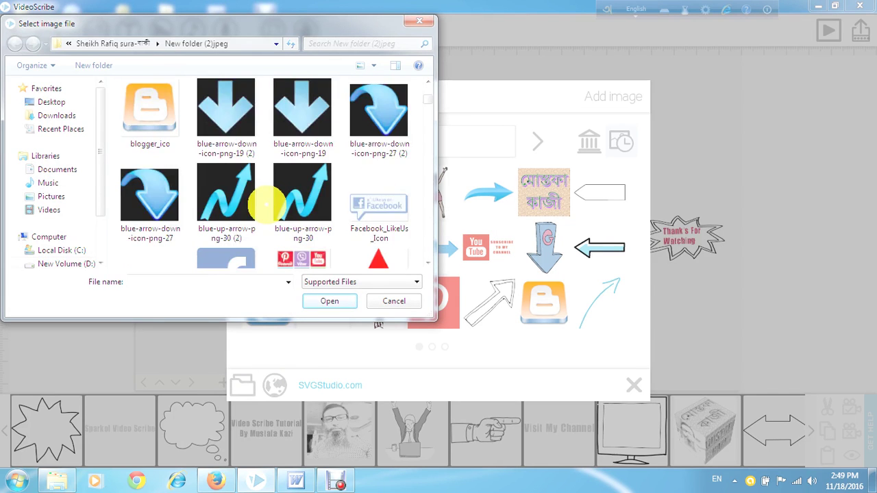
{"action": "scroll", "coordinate": [264, 203], "scroll_direction": "up", "scroll_amount": 3}
{"action": "scroll", "coordinate": [264, 200], "scroll_direction": "down", "scroll_amount": 10}
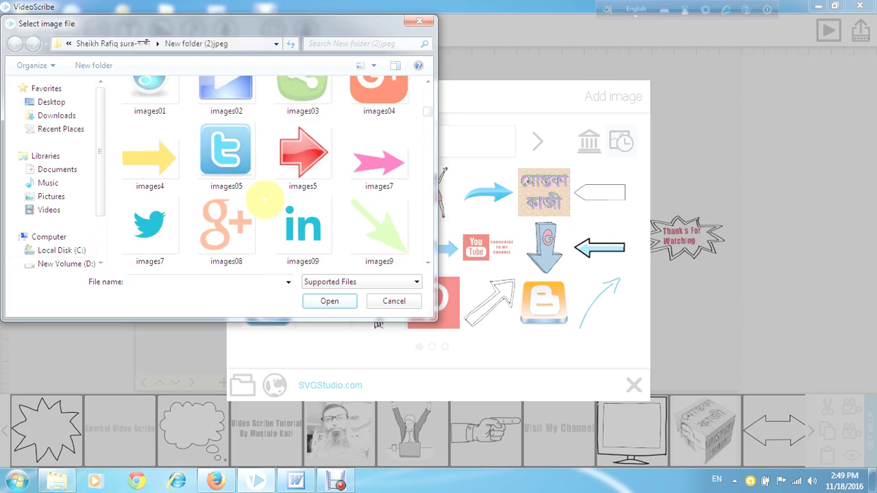
{"action": "scroll", "coordinate": [264, 199], "scroll_direction": "down", "scroll_amount": 12}
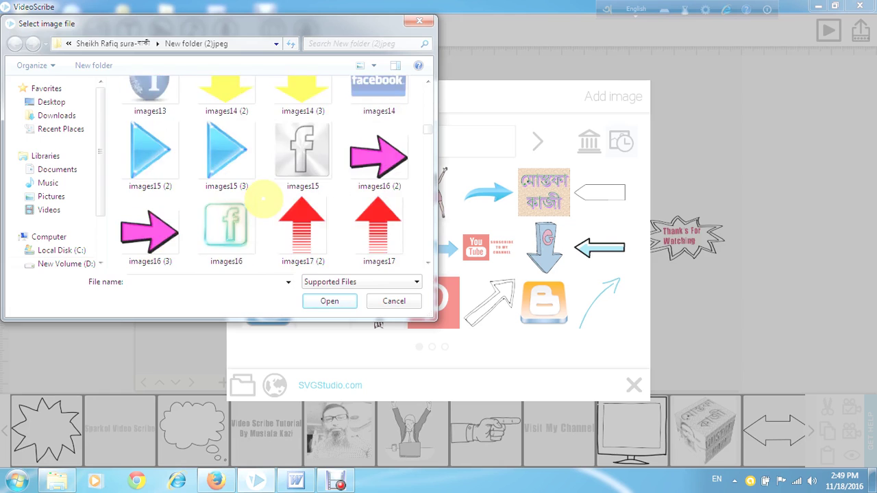
{"action": "scroll", "coordinate": [264, 199], "scroll_direction": "up", "scroll_amount": 2}
{"action": "left_click", "coordinate": [299, 184]}
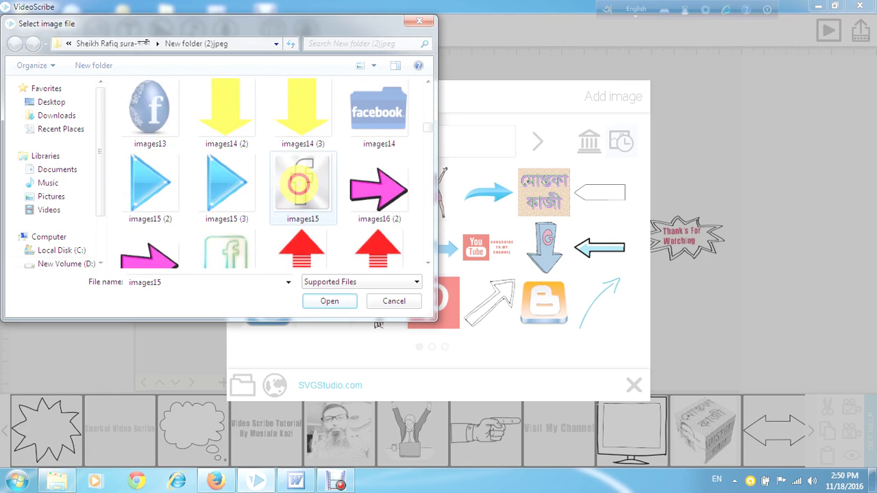
{"action": "left_click", "coordinate": [329, 302]}
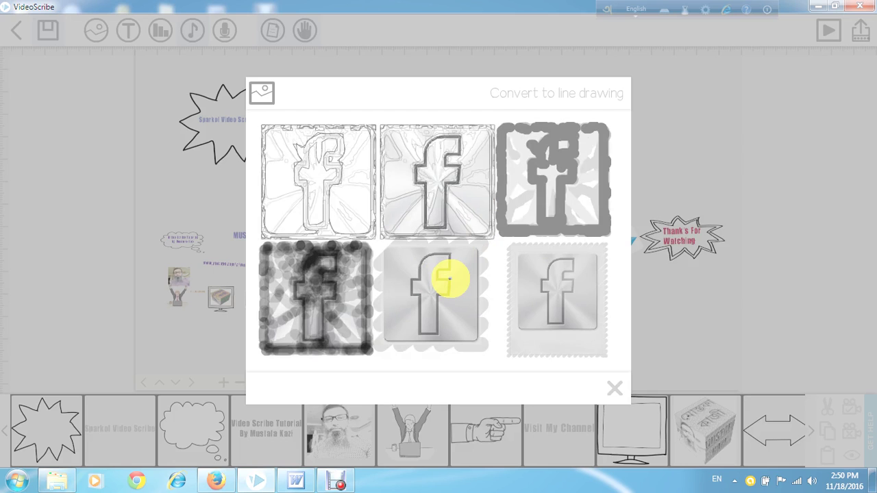
{"action": "left_click", "coordinate": [466, 279]}
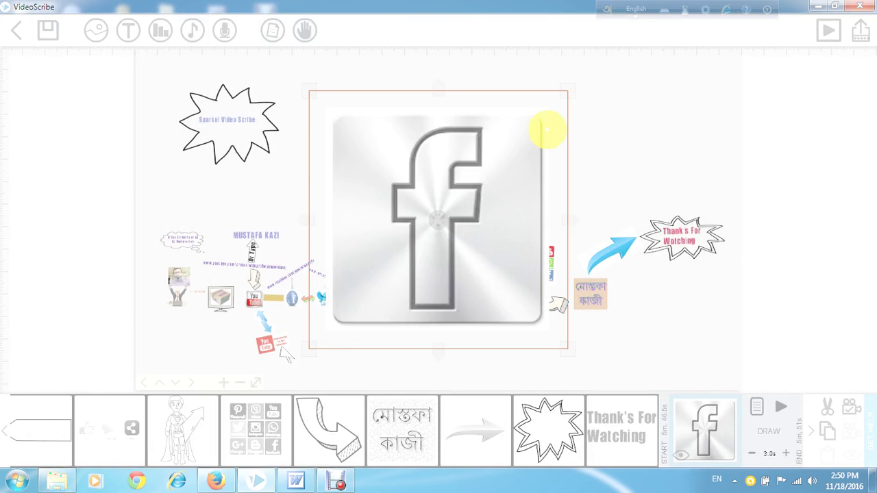
Shrink the Facebook picture and place it beside the starburst, moving it directly after the Sparkol Video Scribe text in the timeline
{"action": "left_click_drag", "start_coordinate": [568, 90], "coordinate": [353, 133]}
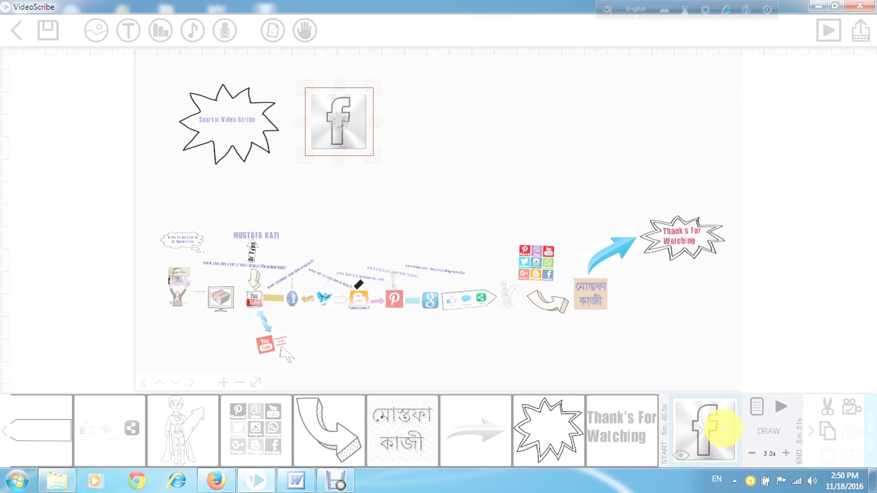
{"action": "mouse_move", "coordinate": [727, 427]}
{"action": "left_mouse_down"}
{"action": "mouse_move", "coordinate": [601, 422]}
{"action": "mouse_move", "coordinate": [480, 455]}
{"action": "mouse_move", "coordinate": [370, 463]}
{"action": "mouse_move", "coordinate": [274, 456]}
{"action": "mouse_move", "coordinate": [152, 428]}
{"action": "mouse_move", "coordinate": [20, 418]}
{"action": "mouse_move", "coordinate": [21, 438]}
{"action": "mouse_move", "coordinate": [101, 411]}
{"action": "mouse_move", "coordinate": [210, 418]}
{"action": "mouse_move", "coordinate": [201, 416]}
{"action": "left_mouse_up"}
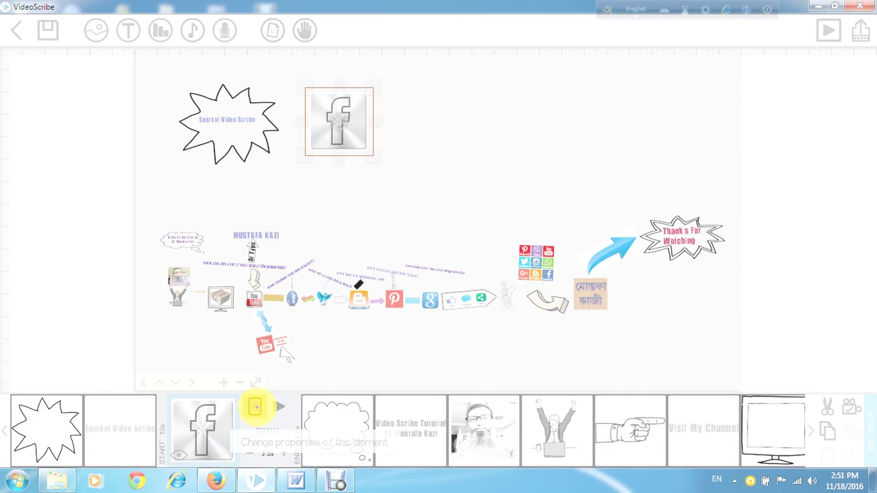
Set the Facebook picture's animate time to 4.0 seconds and its pause to 1.0 second in its properties
{"action": "left_click", "coordinate": [255, 408]}
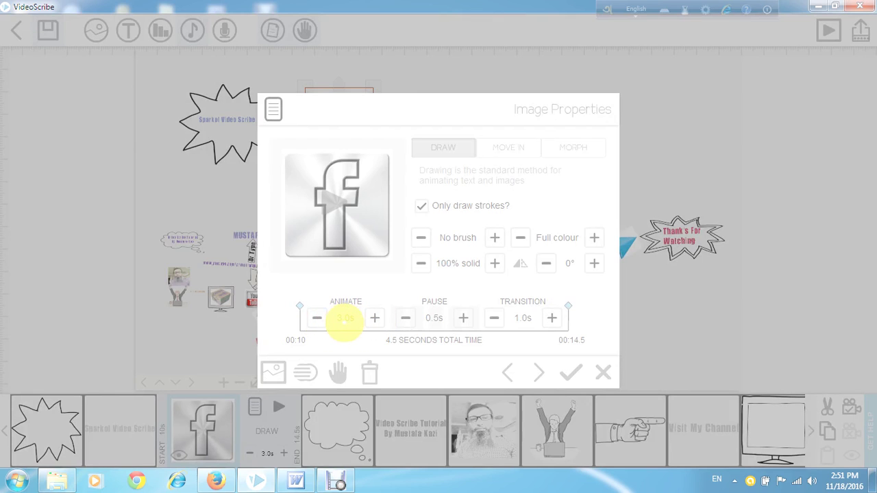
{"action": "left_click", "coordinate": [370, 318]}
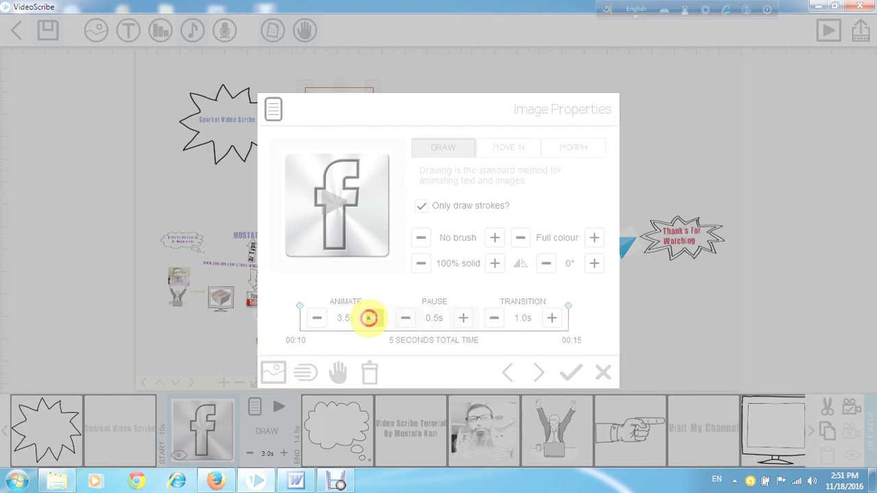
{"action": "left_click", "coordinate": [370, 318]}
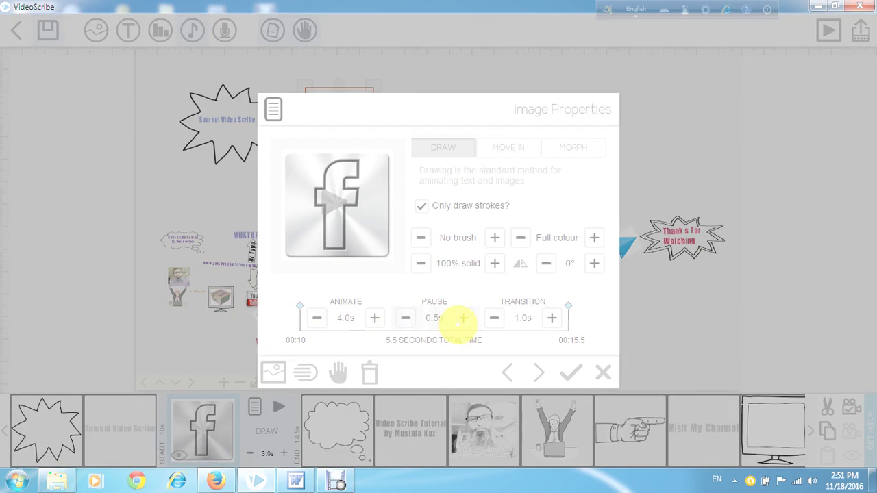
{"action": "left_click", "coordinate": [463, 318]}
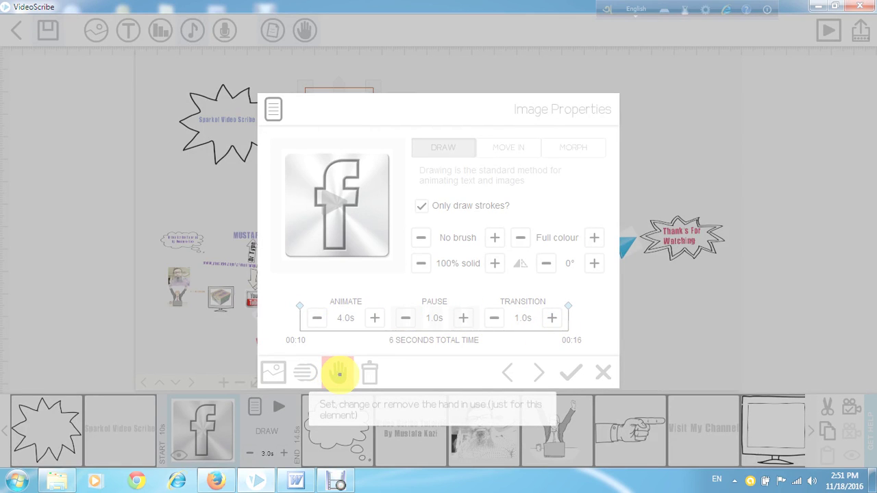
Assign the flat open palm as the Facebook picture's drawing hand
{"action": "left_click", "coordinate": [340, 374]}
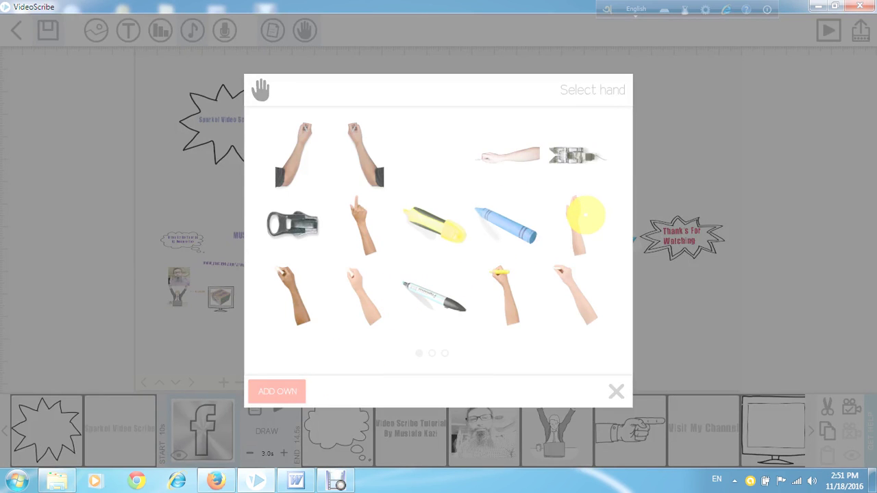
{"action": "left_click", "coordinate": [568, 248]}
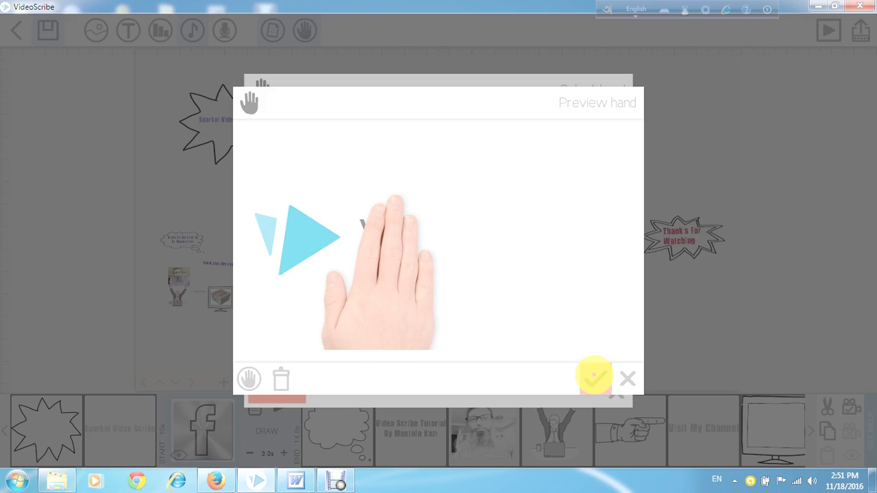
{"action": "left_click", "coordinate": [594, 376]}
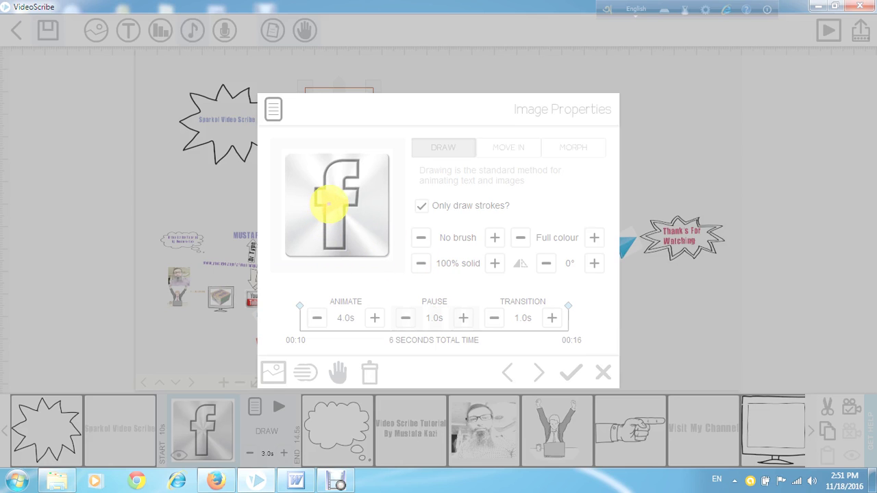
Preview and apply the Facebook picture's properties and move the picture slightly farther away from the starburst
{"action": "left_click", "coordinate": [346, 214]}
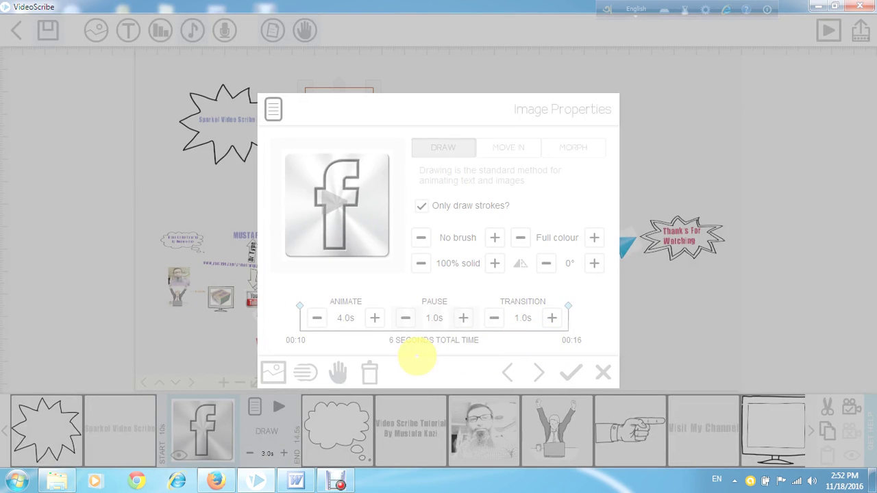
{"action": "left_click", "coordinate": [565, 372]}
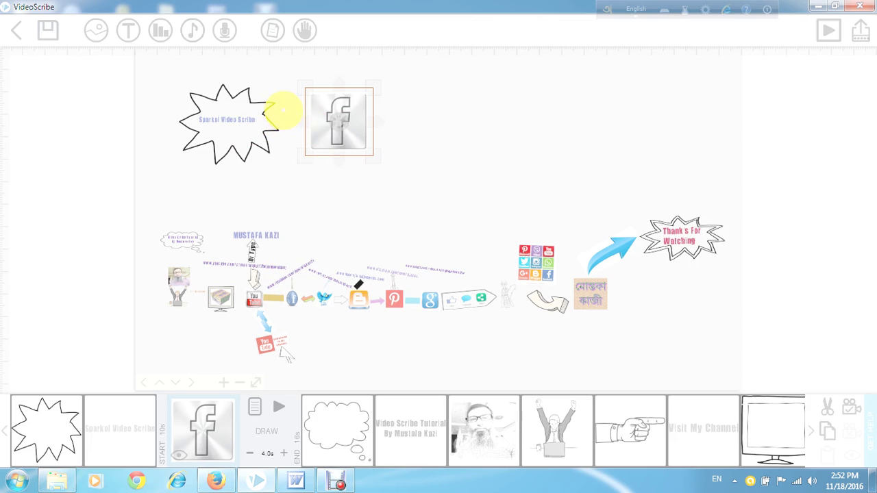
{"action": "left_click_drag", "start_coordinate": [355, 122], "coordinate": [376, 126]}
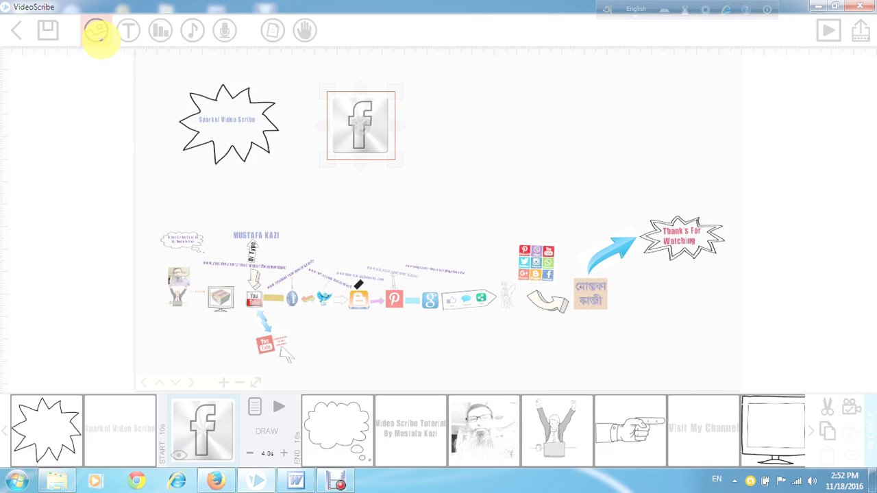
Browse the Arrows category of the image library and add the solid blue arrow to the scribe
{"action": "left_click", "coordinate": [101, 36]}
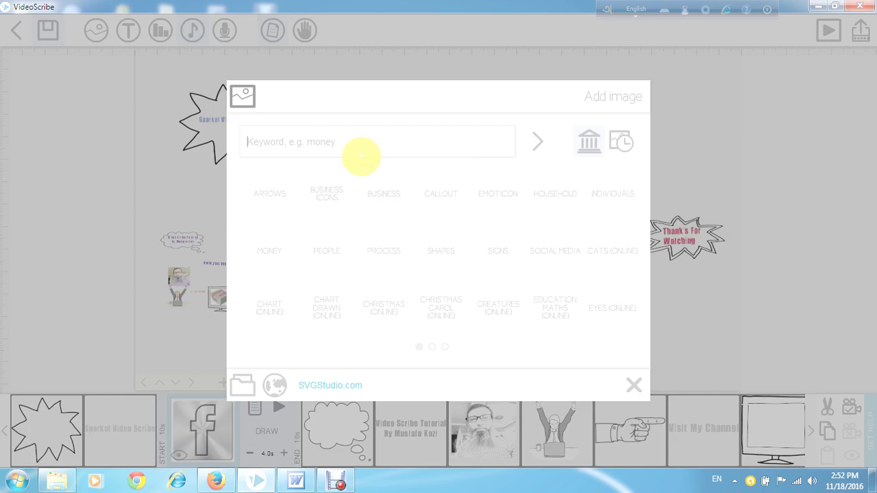
{"action": "left_click", "coordinate": [277, 195]}
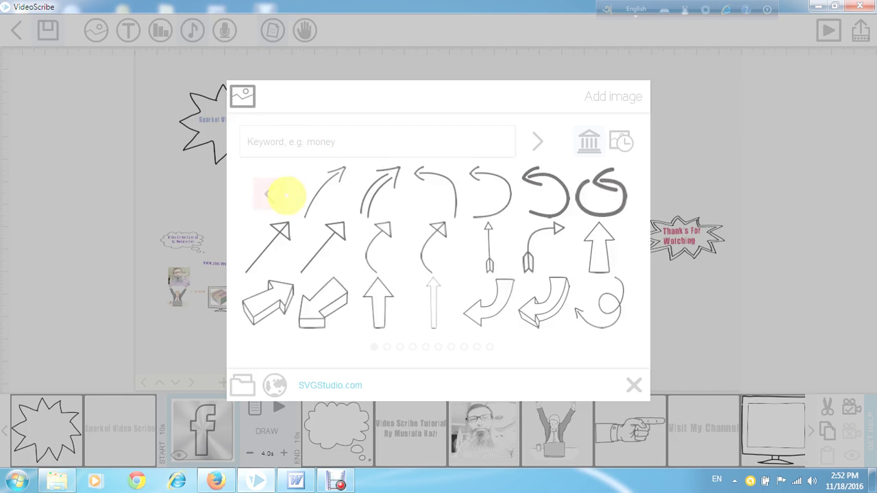
{"action": "scroll", "coordinate": [476, 233], "scroll_direction": "down", "scroll_amount": 2}
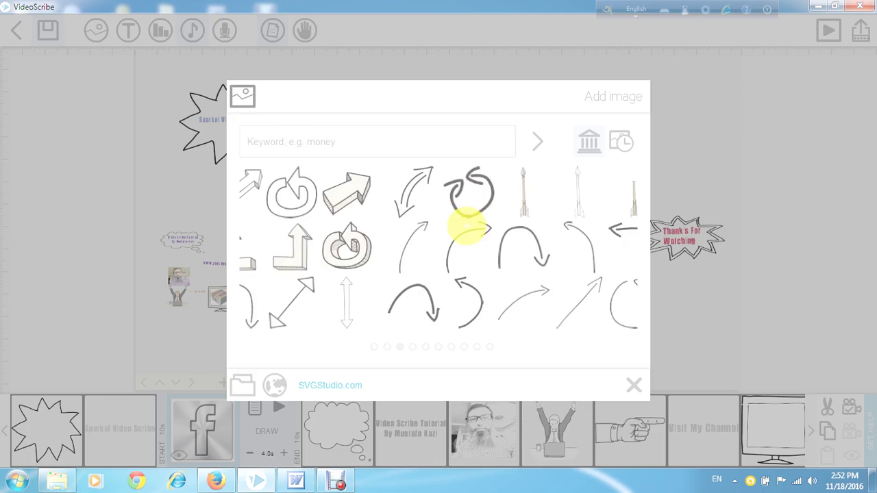
{"action": "scroll", "coordinate": [468, 229], "scroll_direction": "down", "scroll_amount": 1}
{"action": "scroll", "coordinate": [473, 229], "scroll_direction": "down", "scroll_amount": 1}
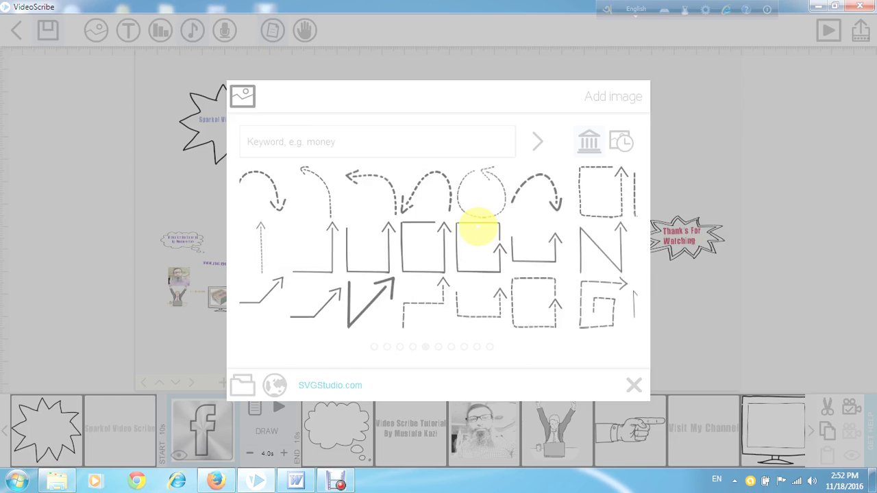
{"action": "scroll", "coordinate": [478, 230], "scroll_direction": "down", "scroll_amount": 1}
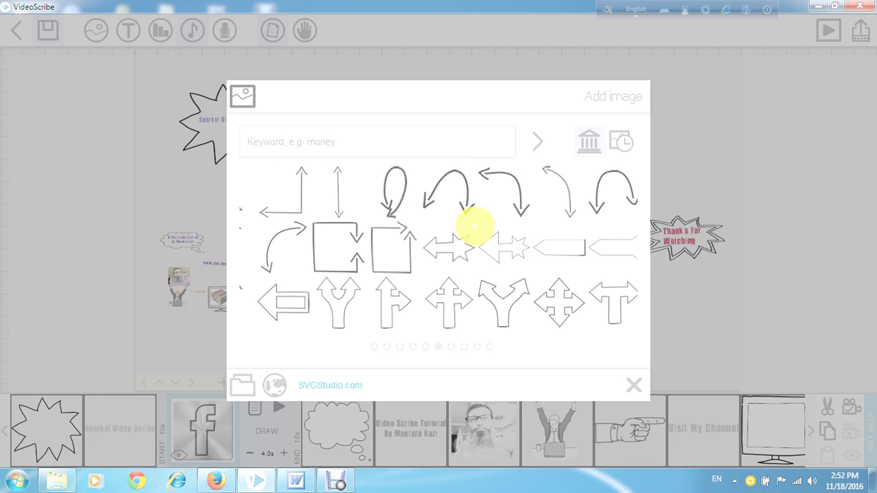
{"action": "scroll", "coordinate": [473, 230], "scroll_direction": "down", "scroll_amount": 3}
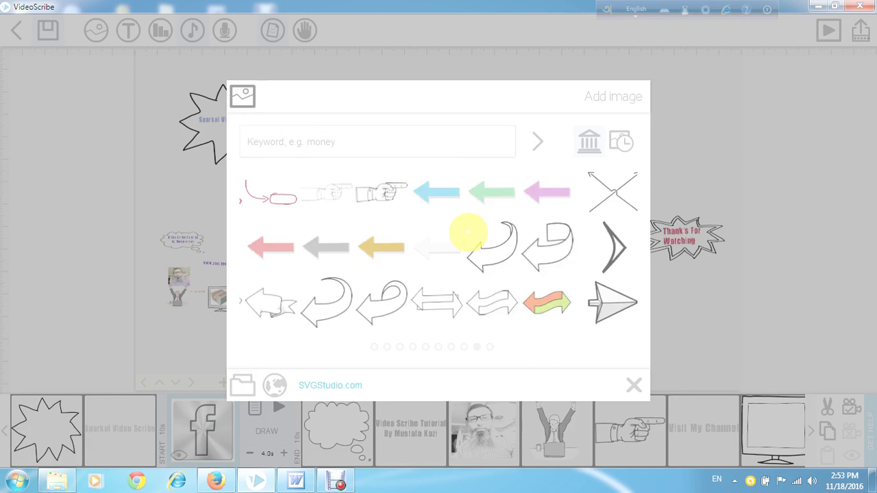
{"action": "scroll", "coordinate": [468, 232], "scroll_direction": "down", "scroll_amount": 1}
{"action": "scroll", "coordinate": [418, 238], "scroll_direction": "up", "scroll_amount": 3}
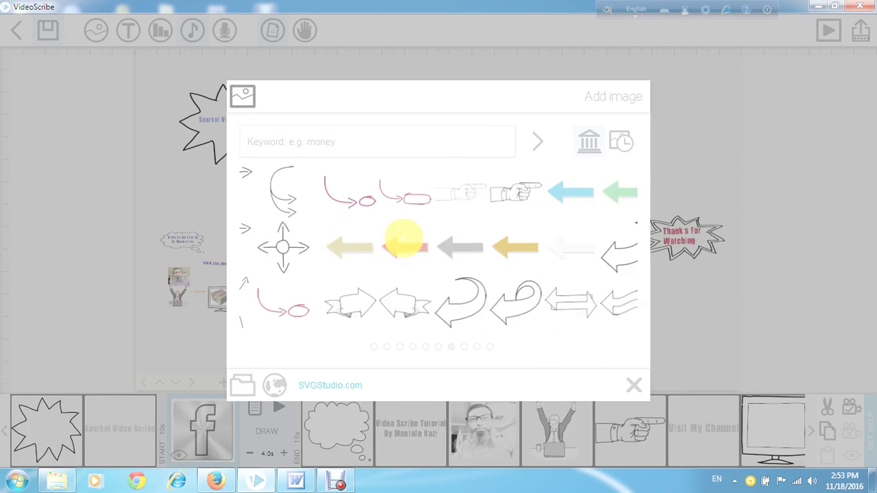
{"action": "scroll", "coordinate": [363, 222], "scroll_direction": "up", "scroll_amount": 1}
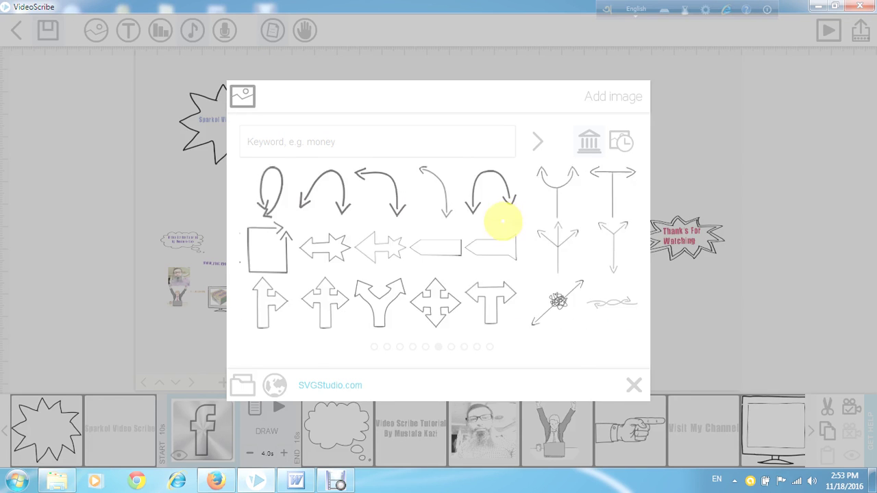
{"action": "scroll", "coordinate": [478, 225], "scroll_direction": "up", "scroll_amount": 2}
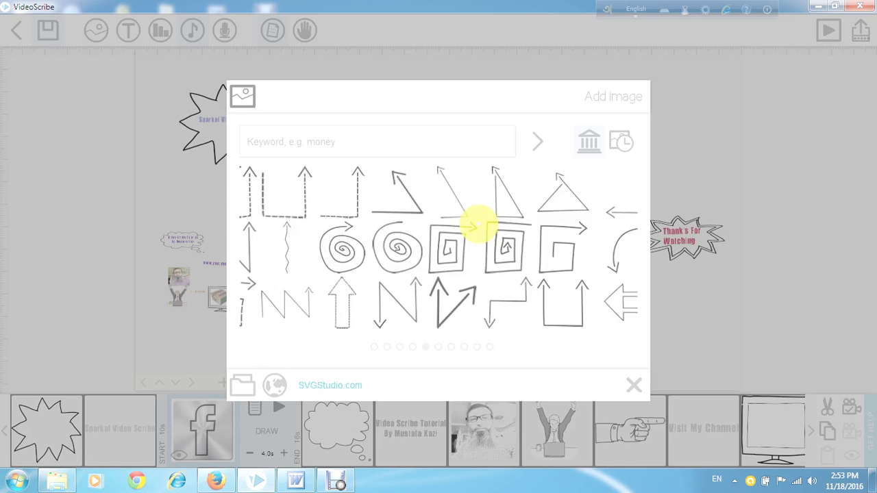
{"action": "scroll", "coordinate": [478, 224], "scroll_direction": "up", "scroll_amount": 1}
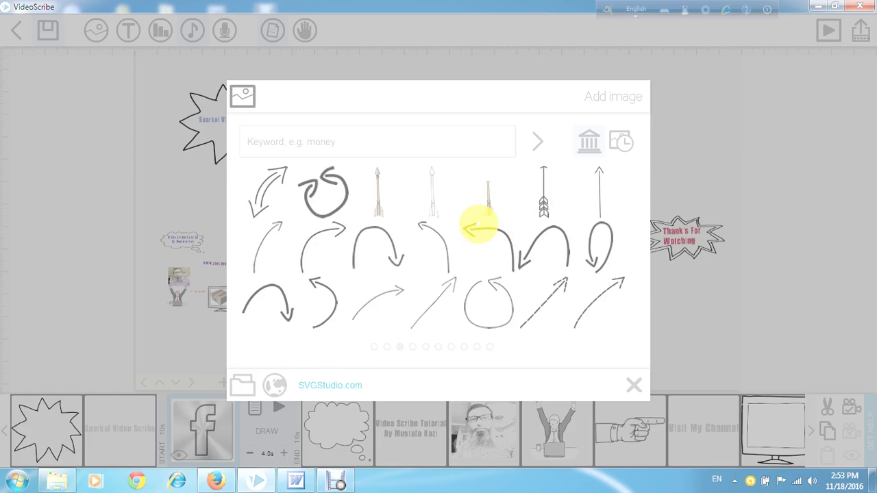
{"action": "scroll", "coordinate": [480, 226], "scroll_direction": "up", "scroll_amount": 2}
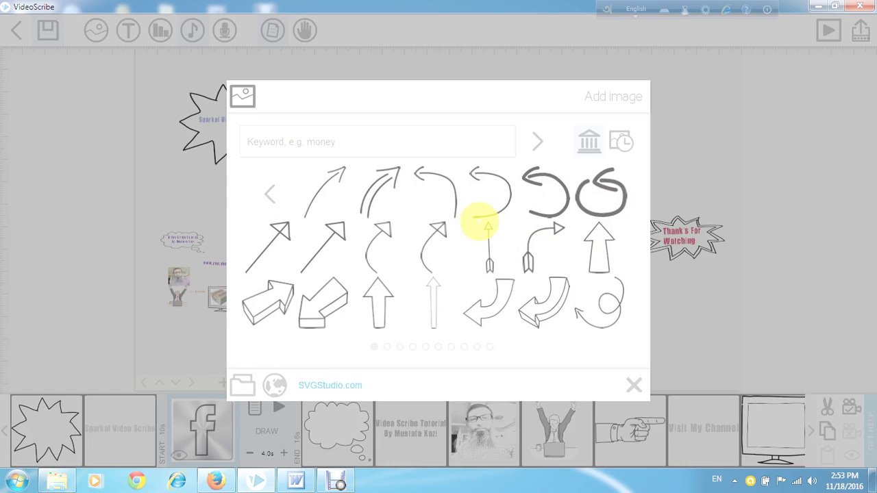
{"action": "scroll", "coordinate": [425, 229], "scroll_direction": "down", "scroll_amount": 4}
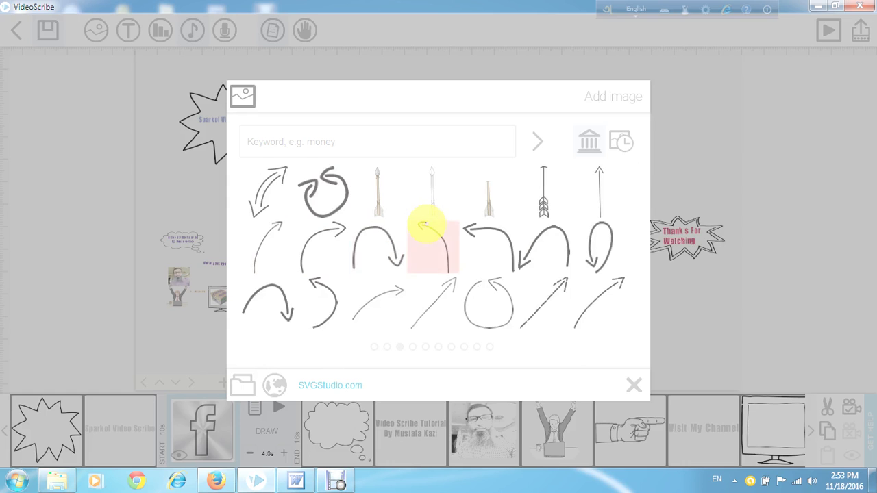
{"action": "scroll", "coordinate": [426, 226], "scroll_direction": "down", "scroll_amount": 1}
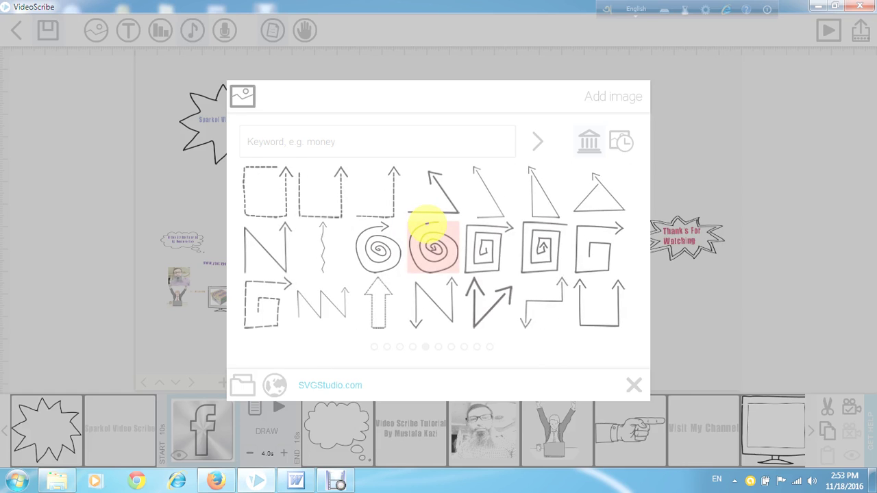
{"action": "scroll", "coordinate": [426, 226], "scroll_direction": "down", "scroll_amount": 2}
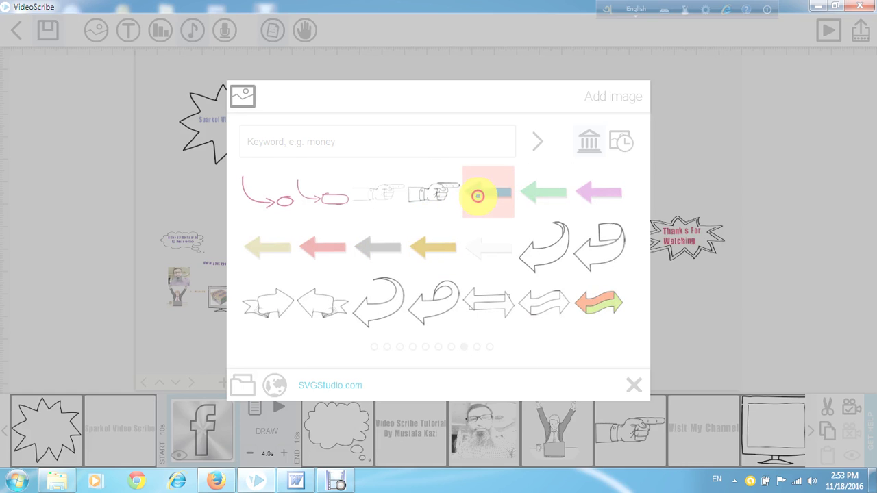
{"action": "left_click", "coordinate": [460, 307]}
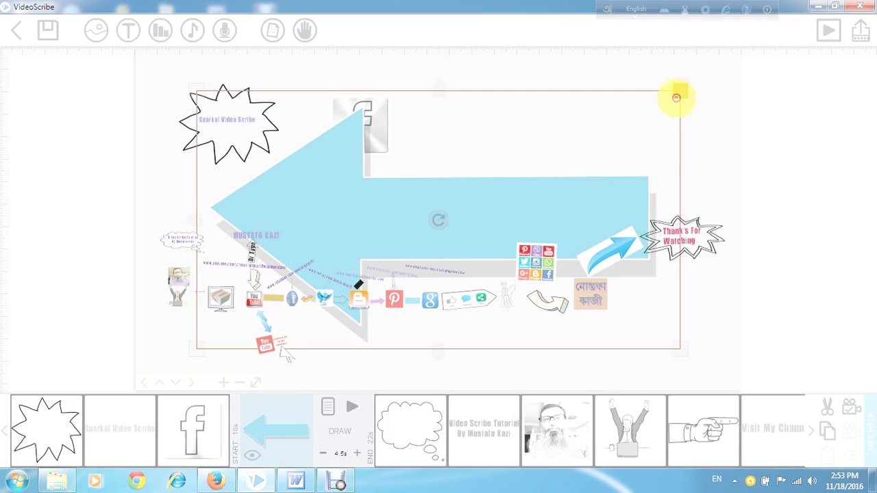
Shrink the blue arrow and move it up level with the Facebook picture
{"action": "left_click_drag", "start_coordinate": [676, 97], "coordinate": [610, 127]}
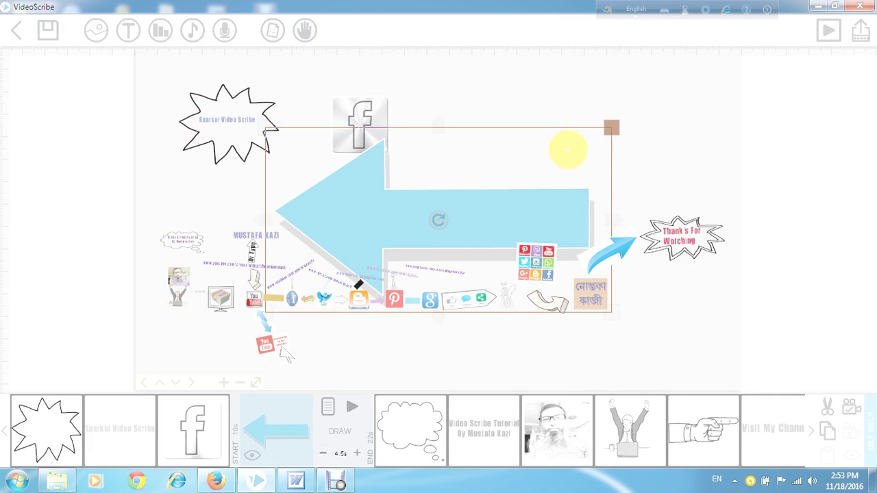
{"action": "key", "text": "ctrl+z"}
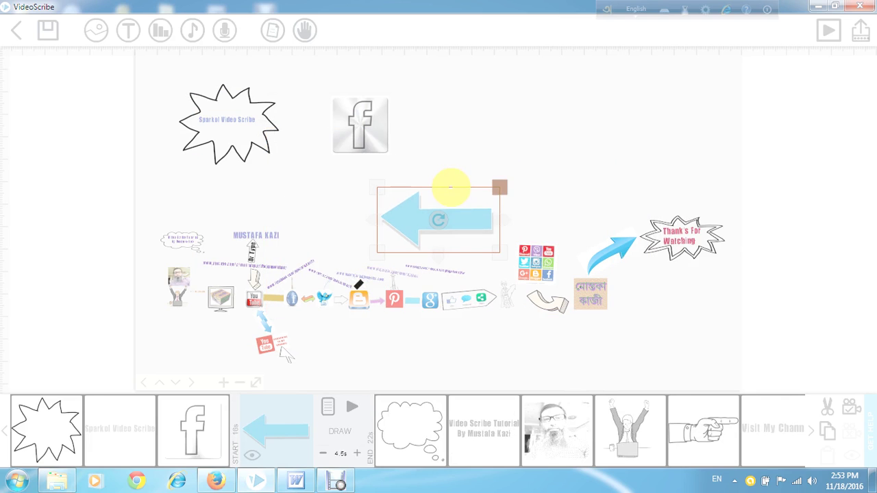
{"action": "left_click_drag", "start_coordinate": [459, 197], "coordinate": [428, 95]}
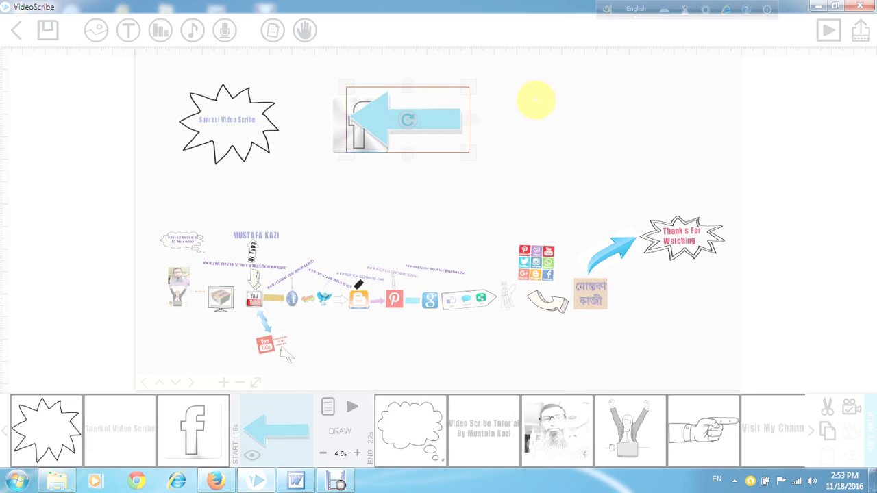
Rotate the blue arrow about 177° toward the Facebook picture and shrink it to fit the gap between the starburst and that picture
{"action": "left_click_drag", "start_coordinate": [470, 80], "coordinate": [446, 110]}
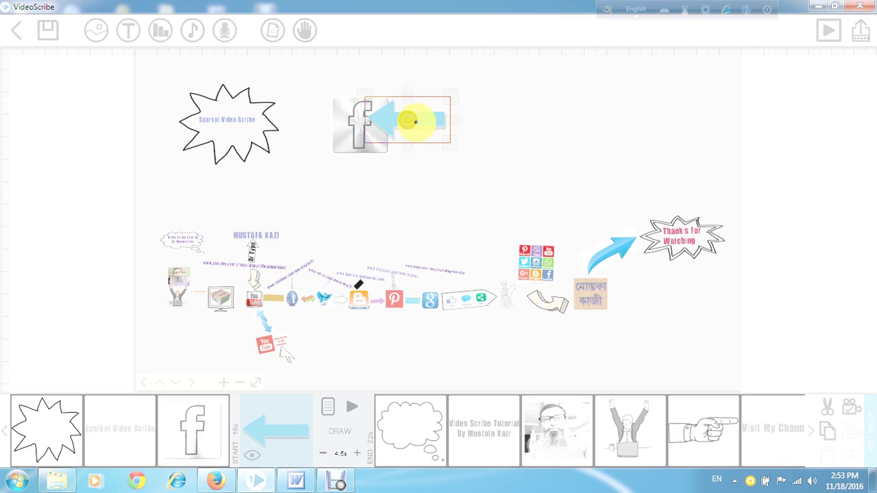
{"action": "left_click_drag", "start_coordinate": [415, 121], "coordinate": [319, 128]}
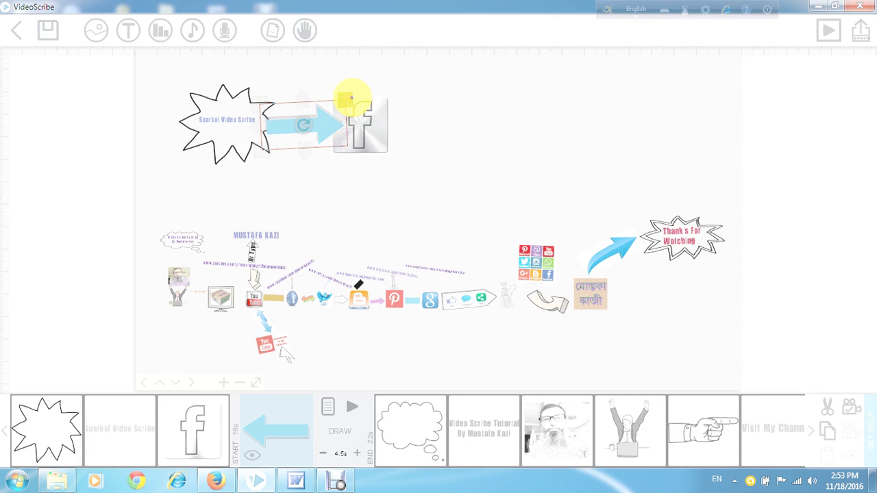
{"action": "left_click_drag", "start_coordinate": [346, 100], "coordinate": [337, 109]}
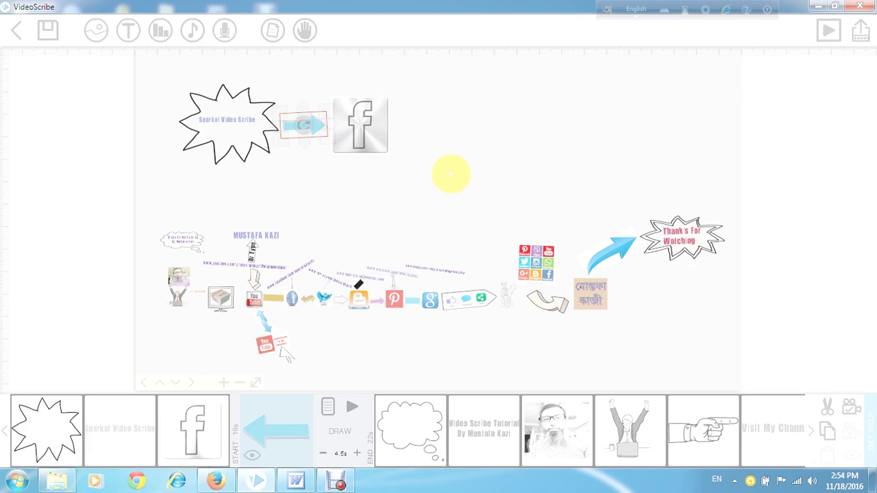
Set the blue arrow's animate time to 3.0 seconds in its image properties and apply the change
{"action": "left_click", "coordinate": [328, 408]}
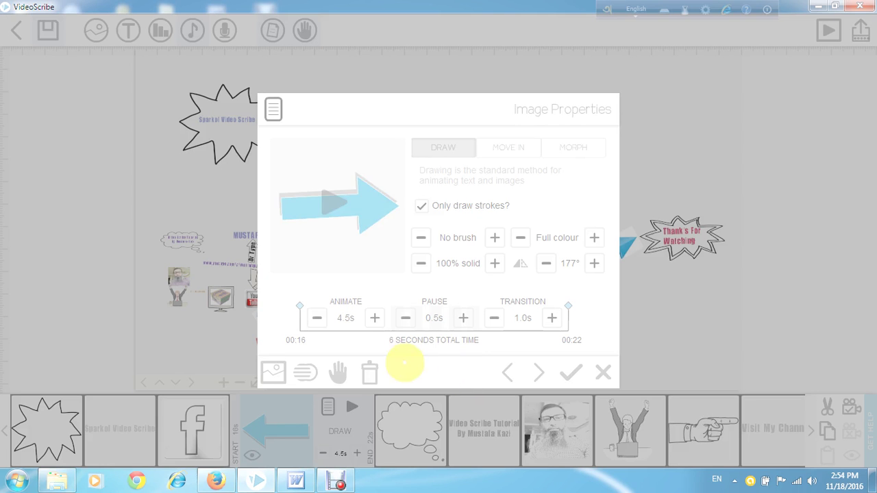
{"action": "left_click", "coordinate": [317, 318]}
{"action": "left_click", "coordinate": [318, 318]}
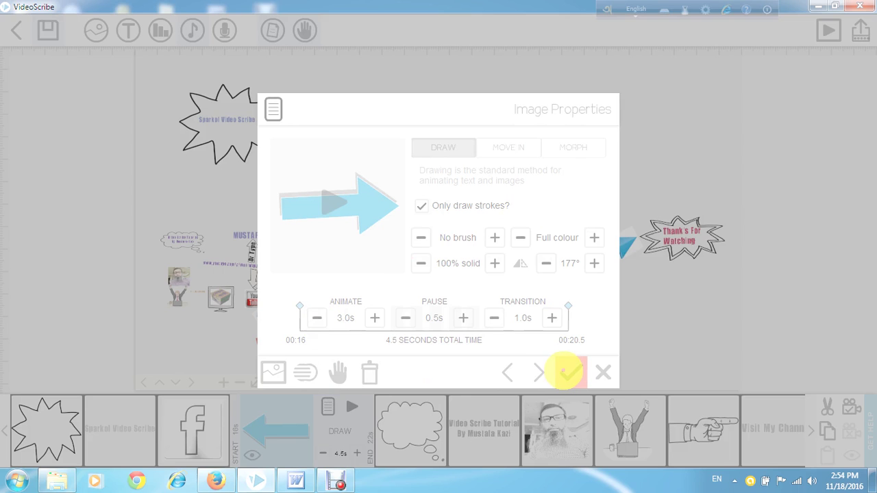
{"action": "left_click", "coordinate": [566, 371]}
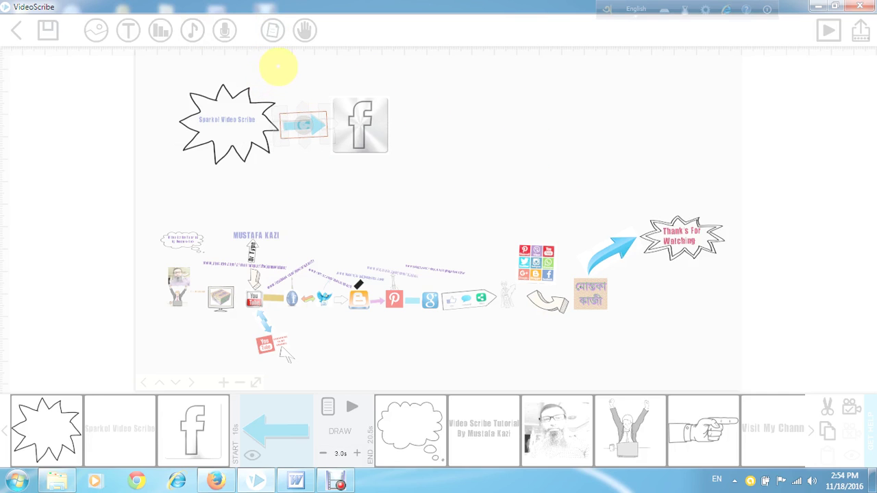
Apply e3e3e3 as the background colour in the scribe's paper options
{"action": "left_click", "coordinate": [273, 30]}
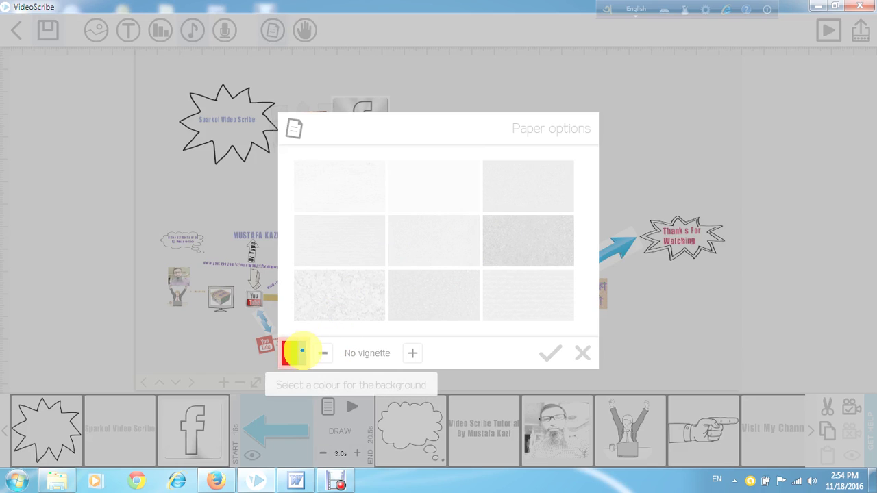
{"action": "left_click", "coordinate": [298, 353]}
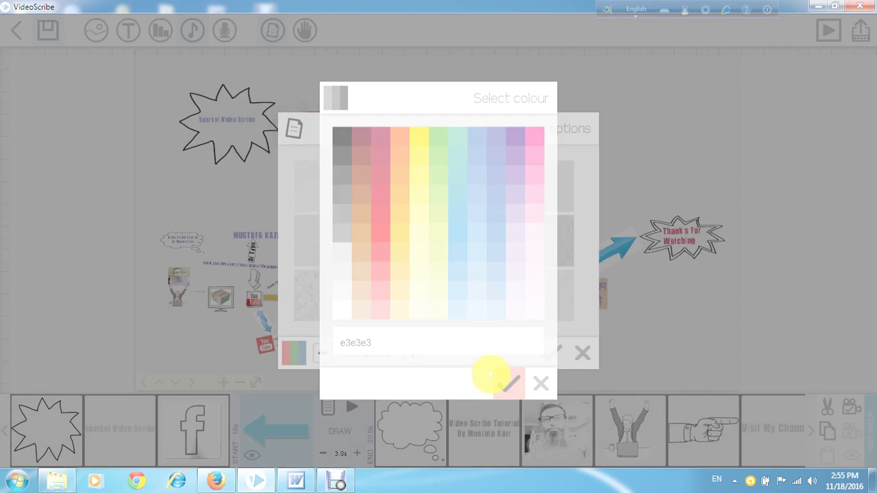
{"action": "left_click", "coordinate": [506, 384]}
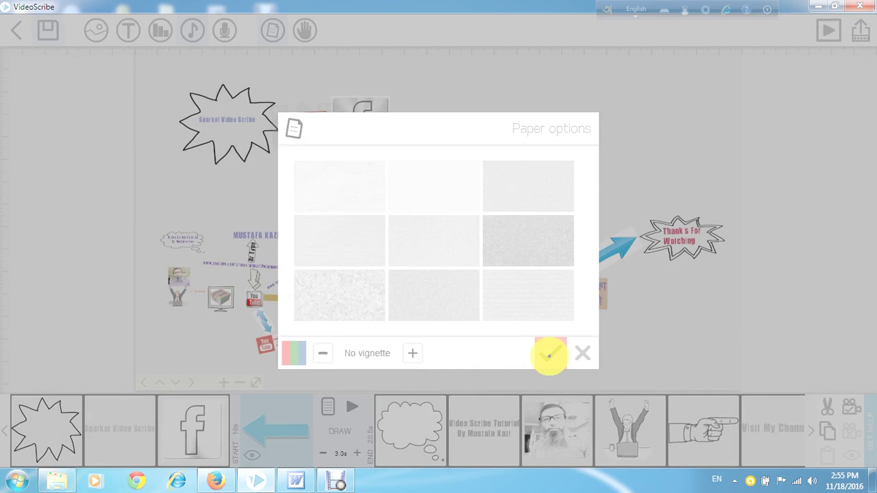
{"action": "left_click", "coordinate": [550, 355]}
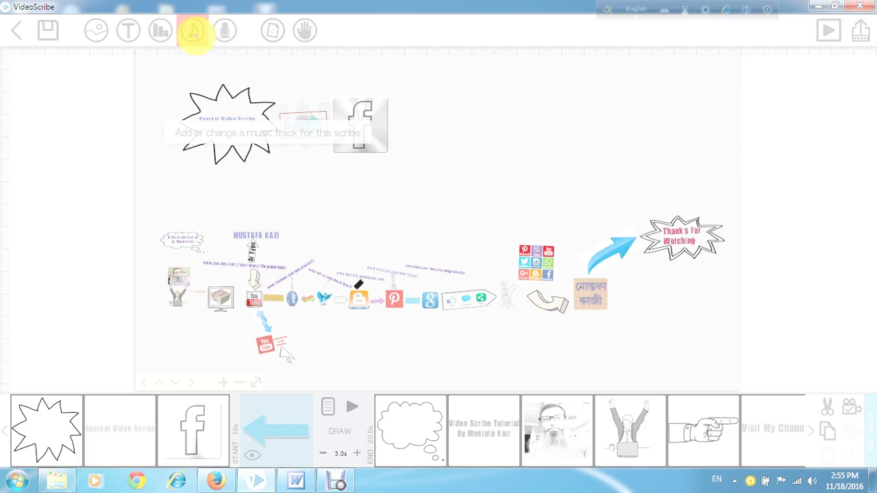
Browse the built-in music library to examine the tracks available for the scribe
{"action": "left_click", "coordinate": [194, 31]}
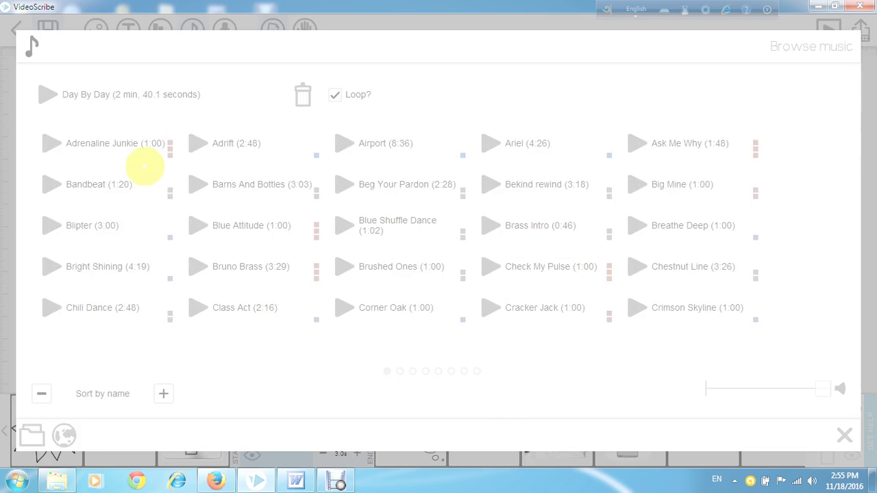
{"action": "scroll", "coordinate": [519, 226], "scroll_direction": "down", "scroll_amount": 2}
{"action": "scroll", "coordinate": [521, 225], "scroll_direction": "down", "scroll_amount": 3}
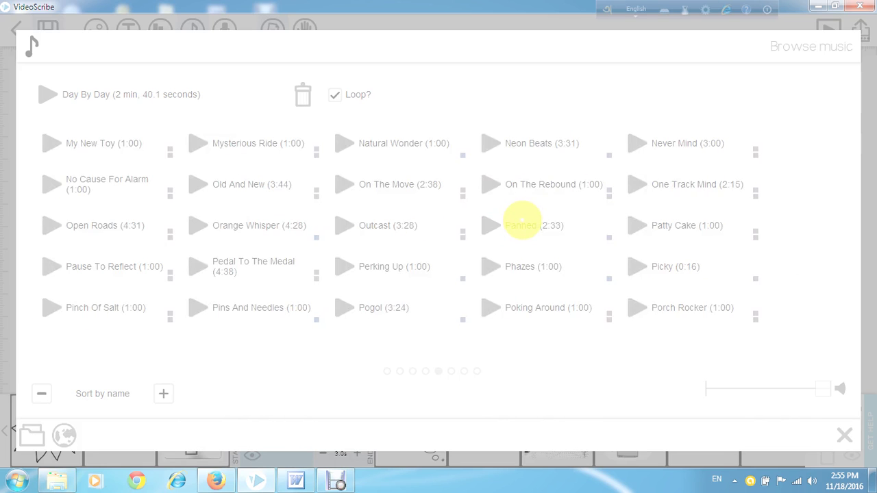
{"action": "scroll", "coordinate": [521, 225], "scroll_direction": "down", "scroll_amount": 1}
{"action": "scroll", "coordinate": [522, 219], "scroll_direction": "down", "scroll_amount": 2}
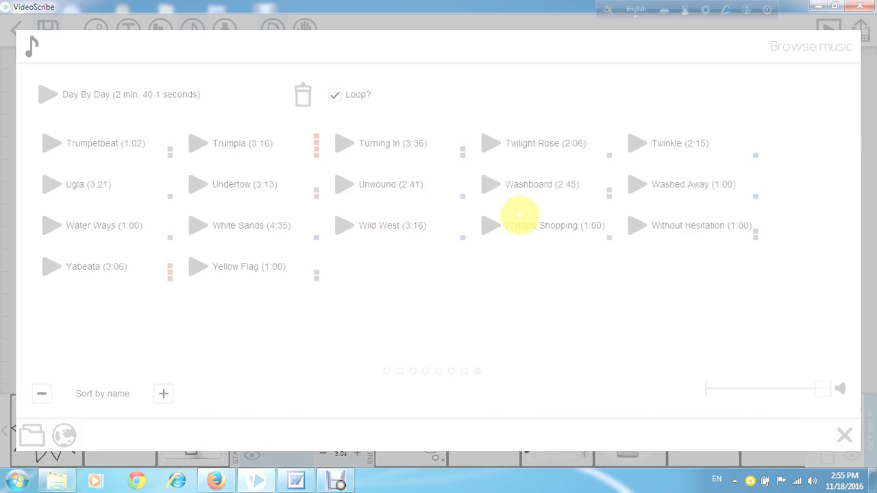
{"action": "scroll", "coordinate": [521, 218], "scroll_direction": "up", "scroll_amount": 3}
{"action": "scroll", "coordinate": [521, 217], "scroll_direction": "up", "scroll_amount": 3}
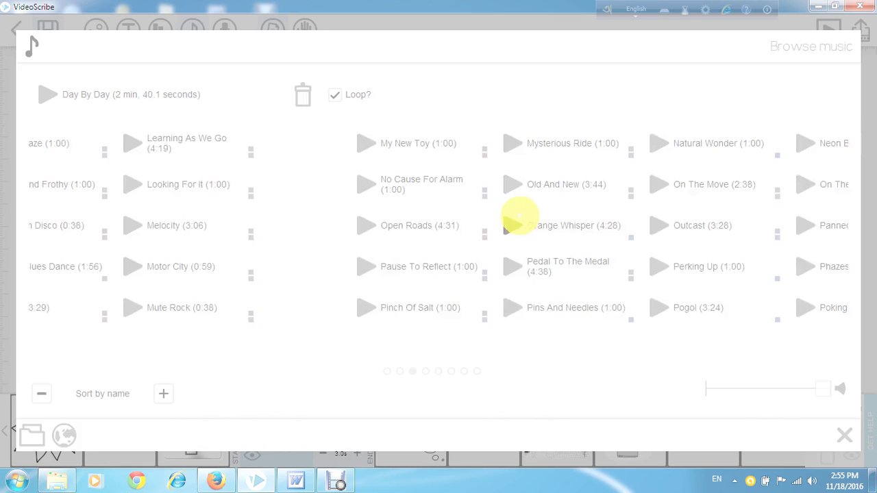
{"action": "scroll", "coordinate": [521, 217], "scroll_direction": "up", "scroll_amount": 3}
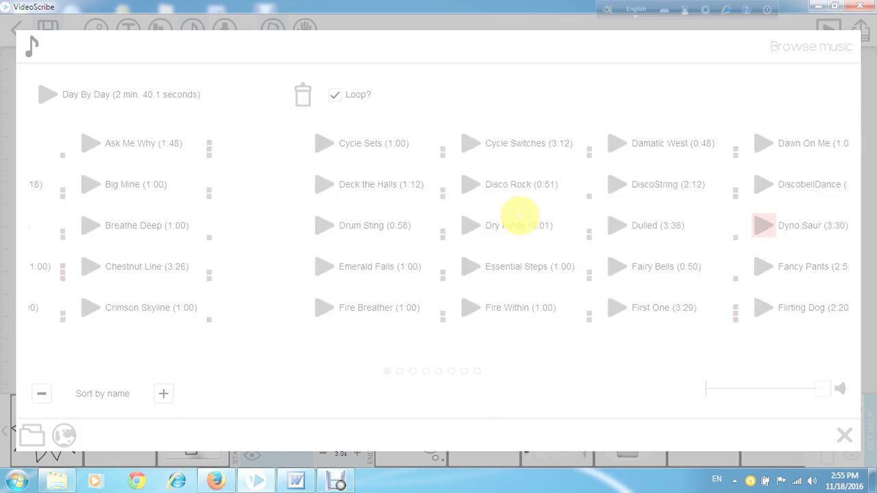
{"action": "scroll", "coordinate": [519, 212], "scroll_direction": "up", "scroll_amount": 3}
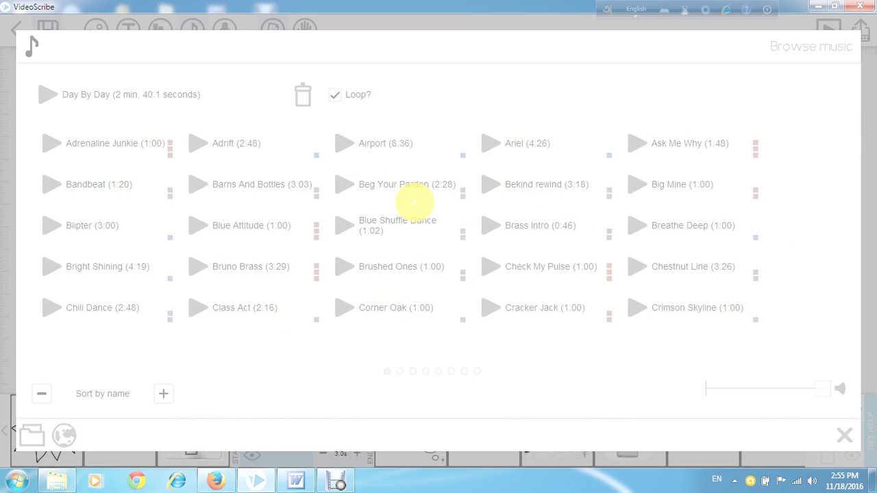
{"action": "scroll", "coordinate": [414, 203], "scroll_direction": "down", "scroll_amount": 2}
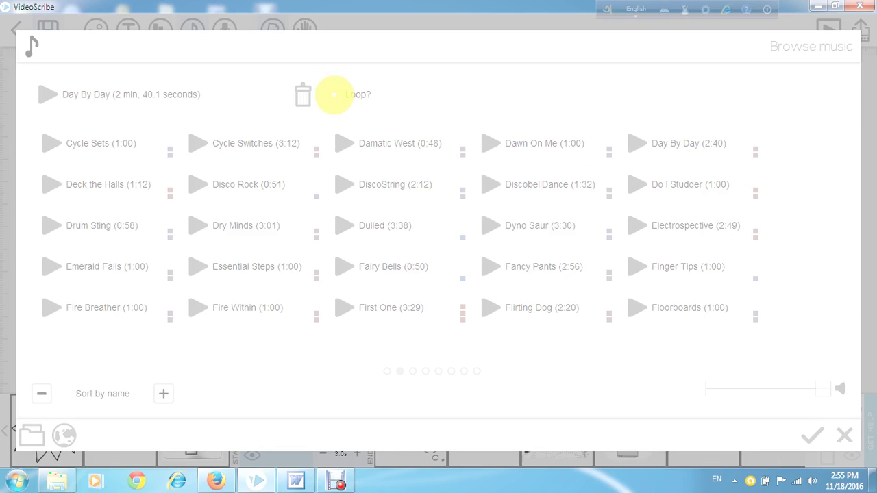
Keep looping enabled for the Day By Day track and apply it as the scribe's background music
{"action": "left_click", "coordinate": [335, 95]}
{"action": "left_click", "coordinate": [335, 95]}
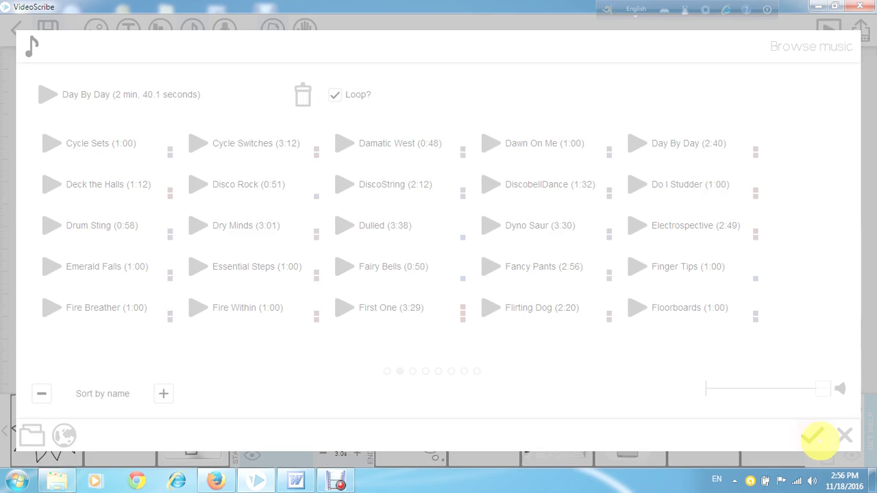
{"action": "left_click", "coordinate": [809, 439]}
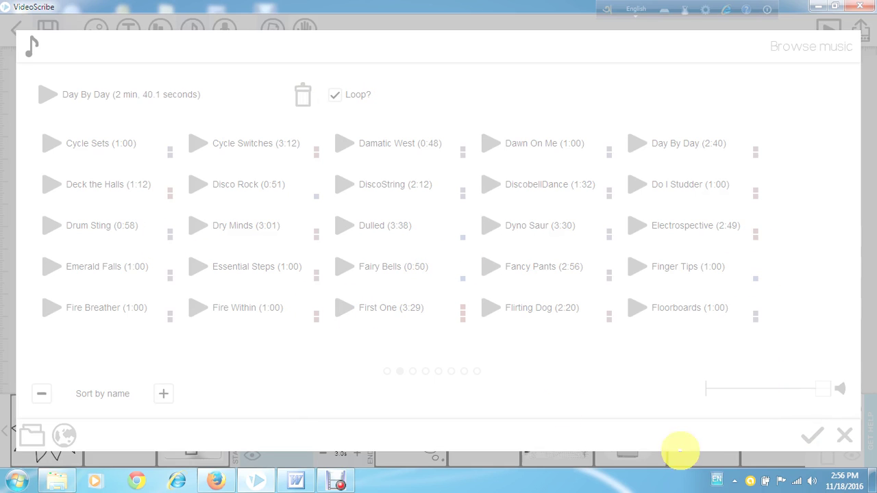
{"action": "left_click", "coordinate": [809, 438]}
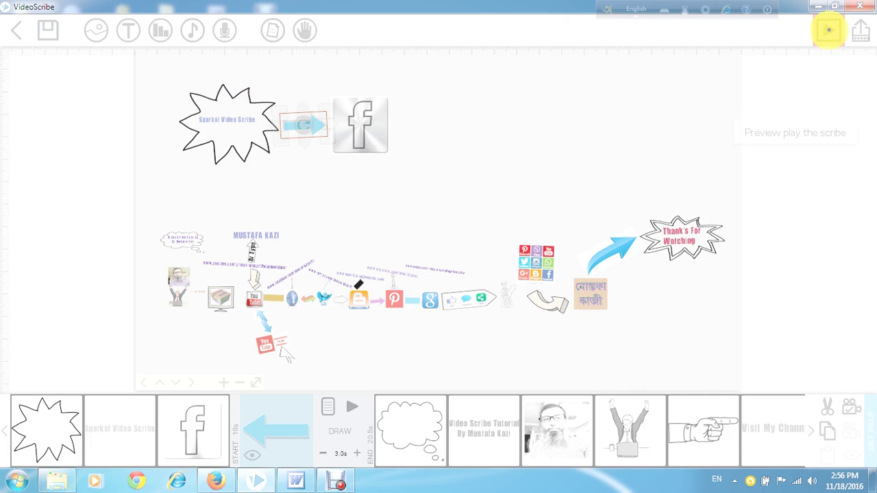
Preview the scribe with its music up to the video tutorial title, and stop the playback
{"action": "left_click", "coordinate": [828, 30]}
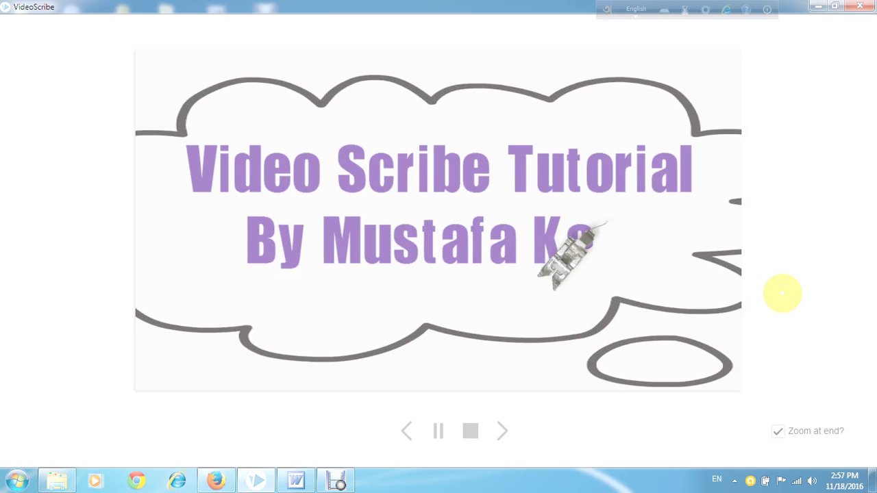
{"action": "left_click", "coordinate": [470, 431]}
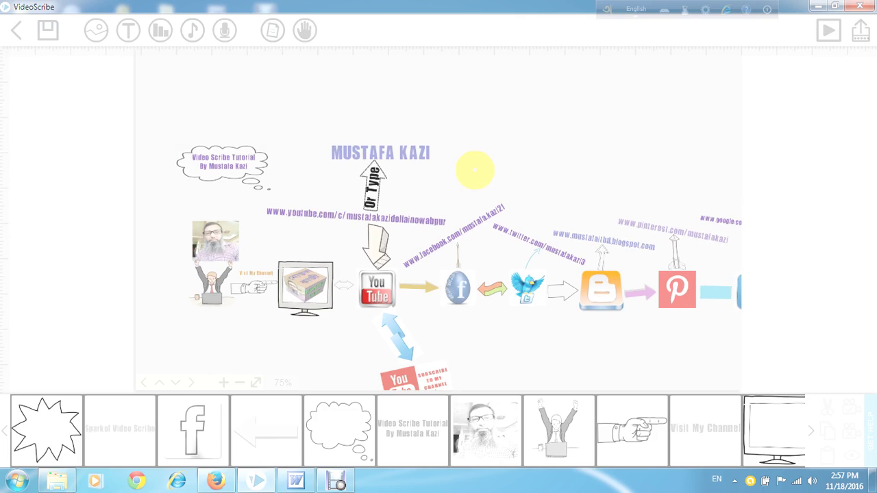
Add the picture of the blond man reaching upward from the People category of the image library to the canvas
{"action": "scroll", "coordinate": [431, 372], "scroll_direction": "down", "scroll_amount": 5}
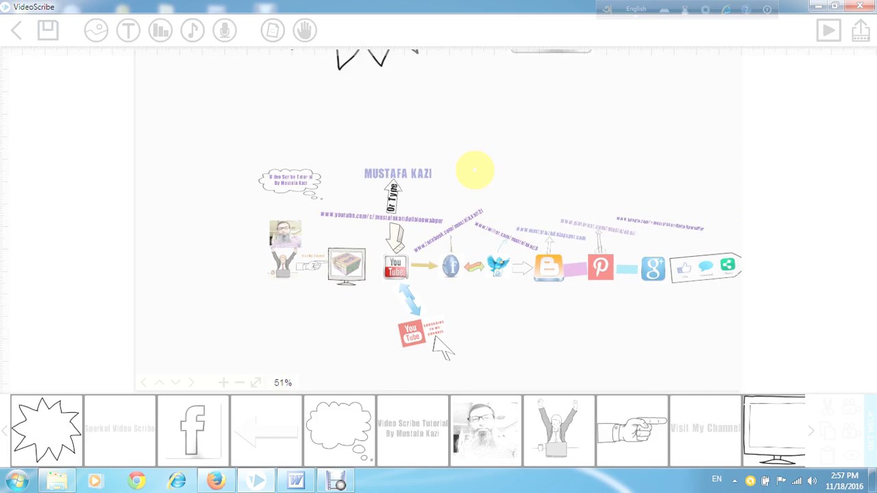
{"action": "scroll", "coordinate": [475, 169], "scroll_direction": "down", "scroll_amount": 2}
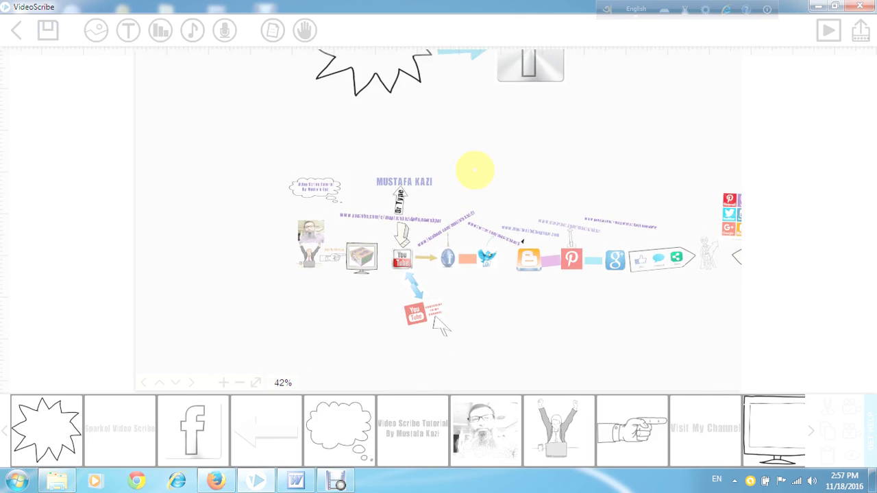
{"action": "scroll", "coordinate": [475, 169], "scroll_direction": "down", "scroll_amount": 1}
{"action": "scroll", "coordinate": [475, 169], "scroll_direction": "down", "scroll_amount": 1}
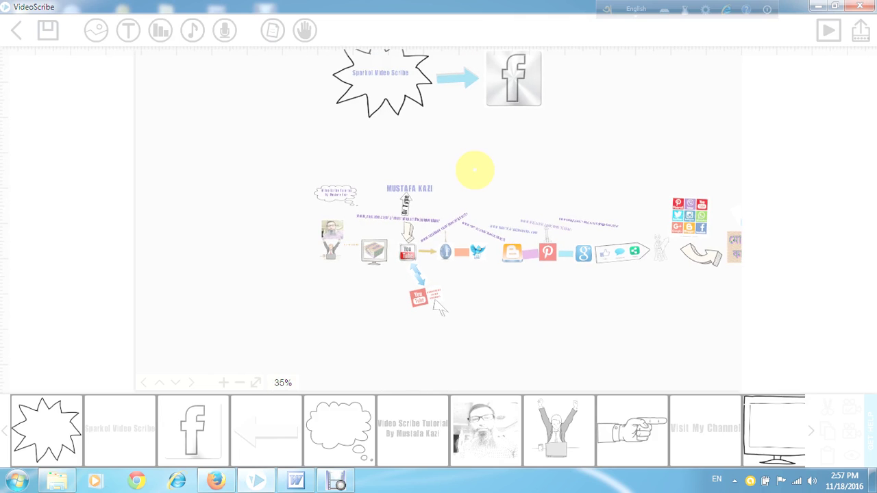
{"action": "scroll", "coordinate": [475, 169], "scroll_direction": "down", "scroll_amount": 1}
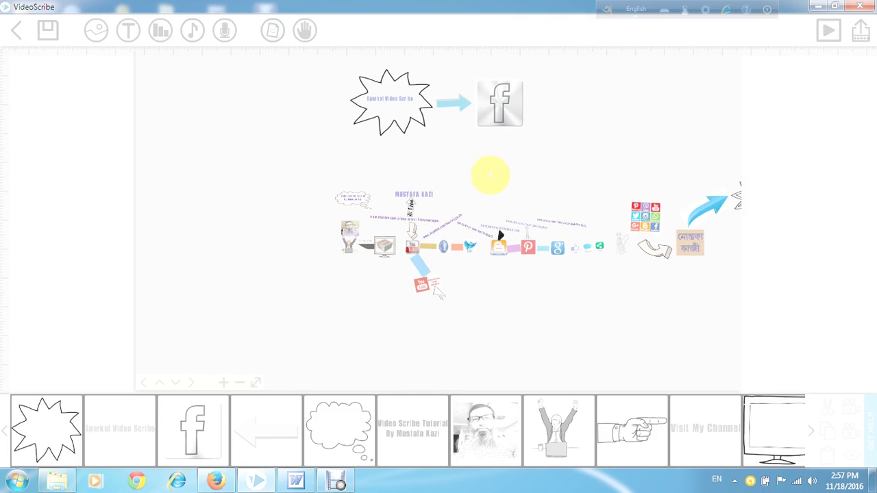
{"action": "left_click_drag", "start_coordinate": [490, 174], "coordinate": [329, 214]}
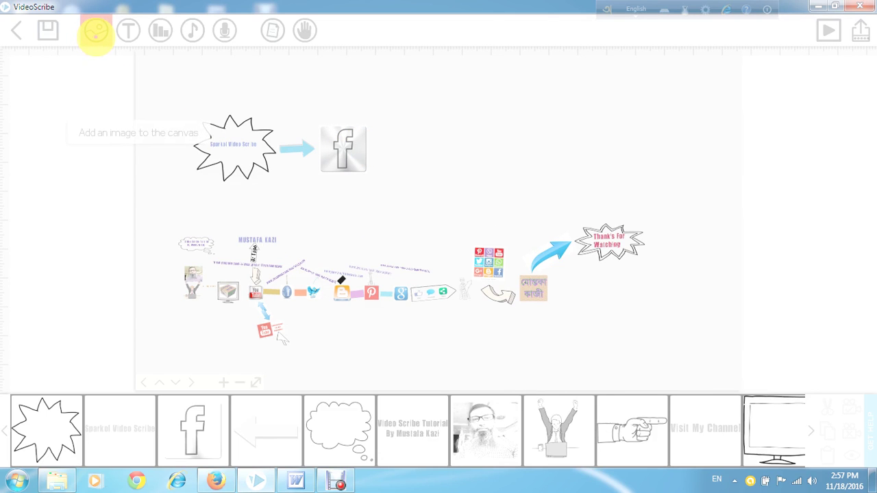
{"action": "left_click", "coordinate": [96, 35]}
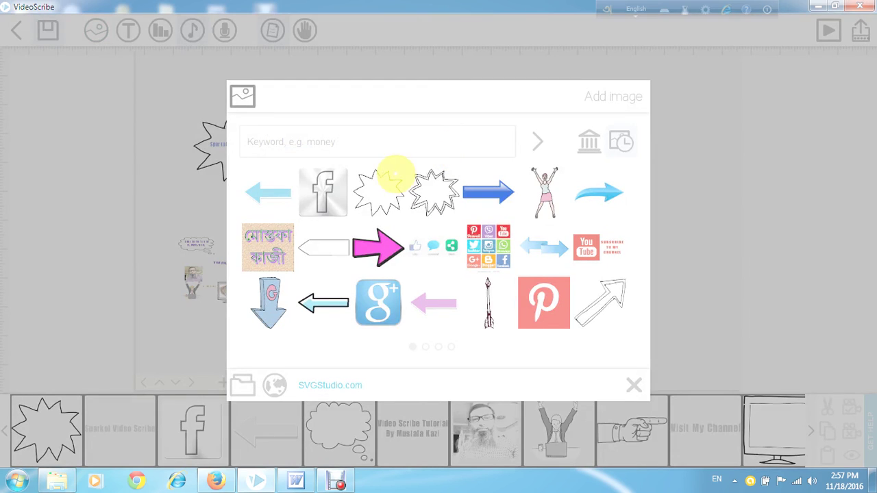
{"action": "left_click", "coordinate": [581, 144]}
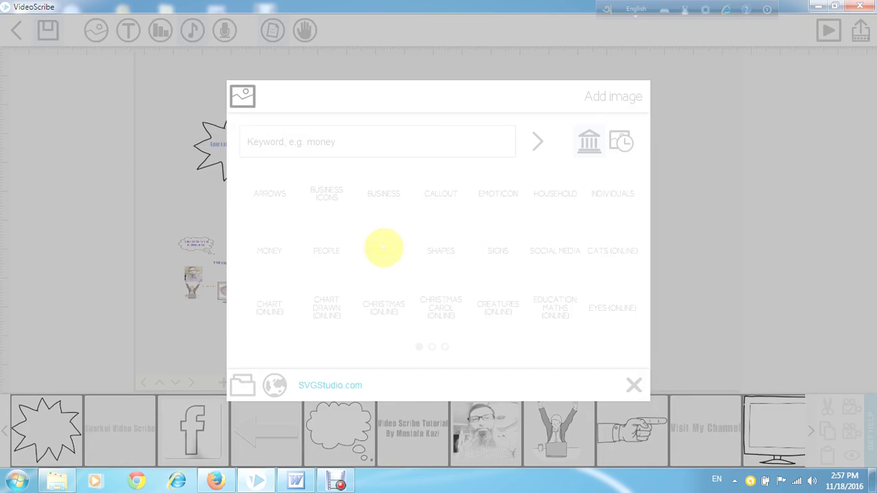
{"action": "left_click", "coordinate": [330, 249]}
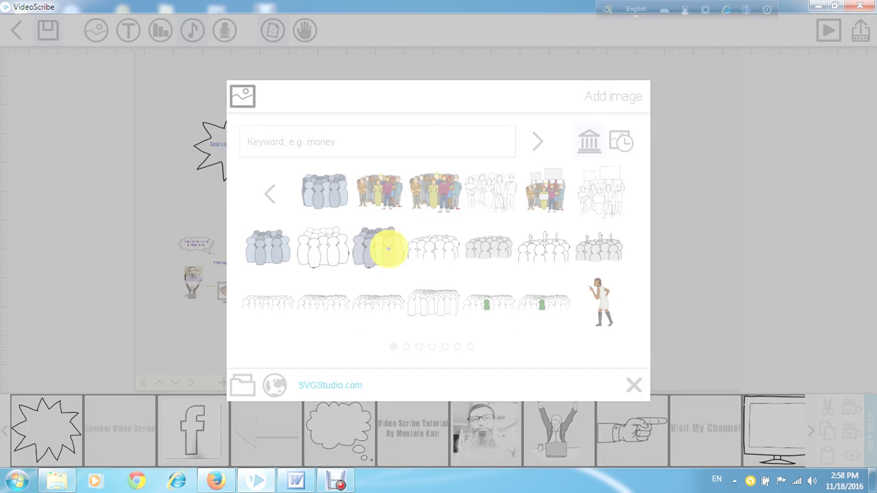
{"action": "scroll", "coordinate": [527, 236], "scroll_direction": "down", "scroll_amount": 5}
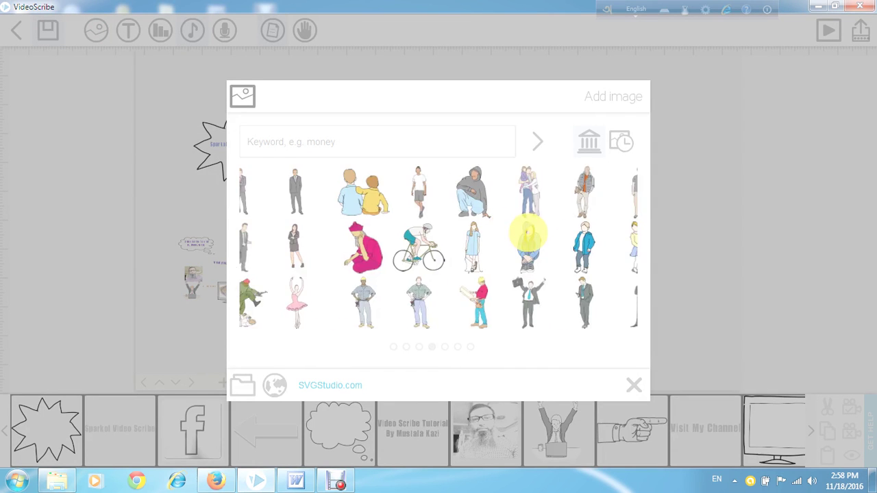
{"action": "scroll", "coordinate": [528, 233], "scroll_direction": "down", "scroll_amount": 5}
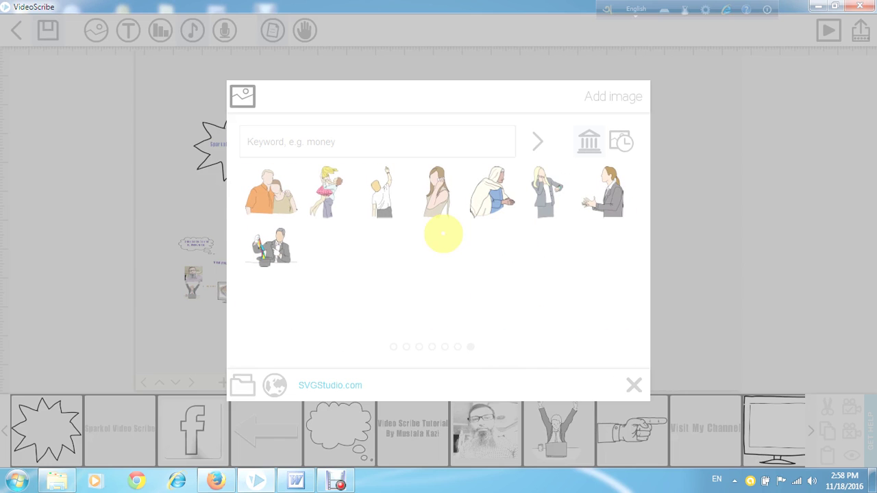
{"action": "left_click", "coordinate": [379, 197]}
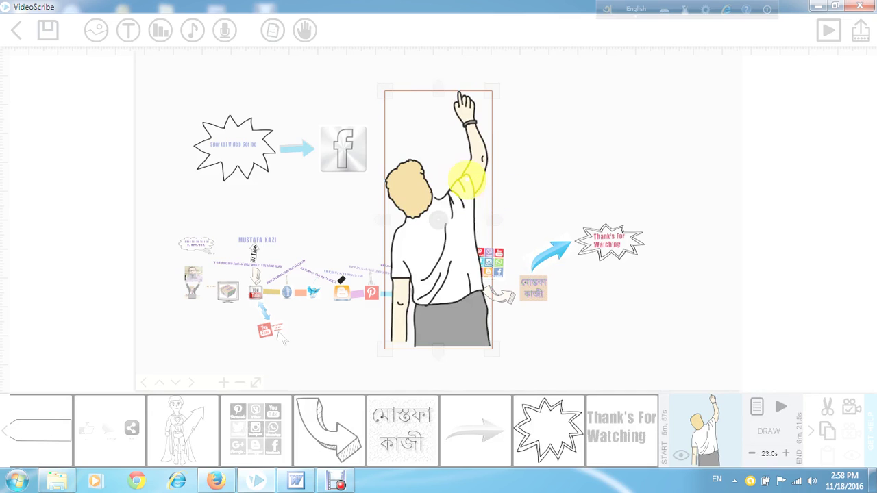
Shrink the reaching man to fit directly below the Facebook picture and move him to the start of the timeline
{"action": "left_click_drag", "start_coordinate": [491, 90], "coordinate": [456, 181]}
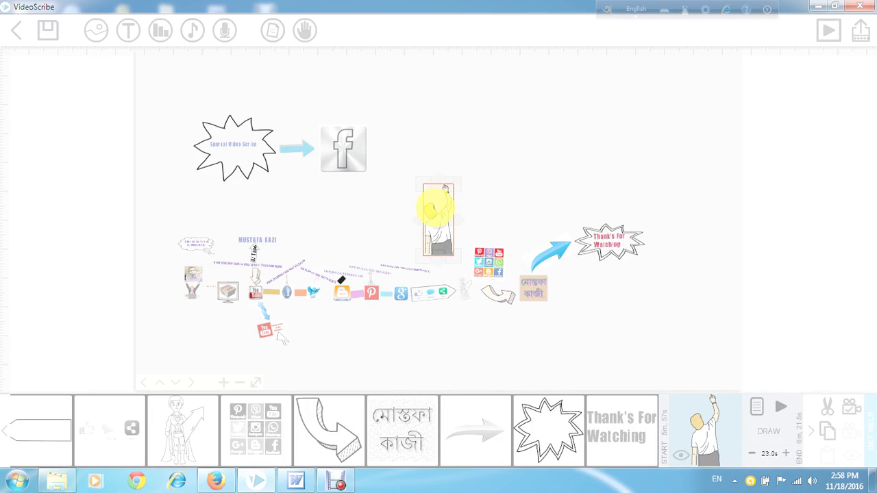
{"action": "left_click_drag", "start_coordinate": [432, 208], "coordinate": [330, 196]}
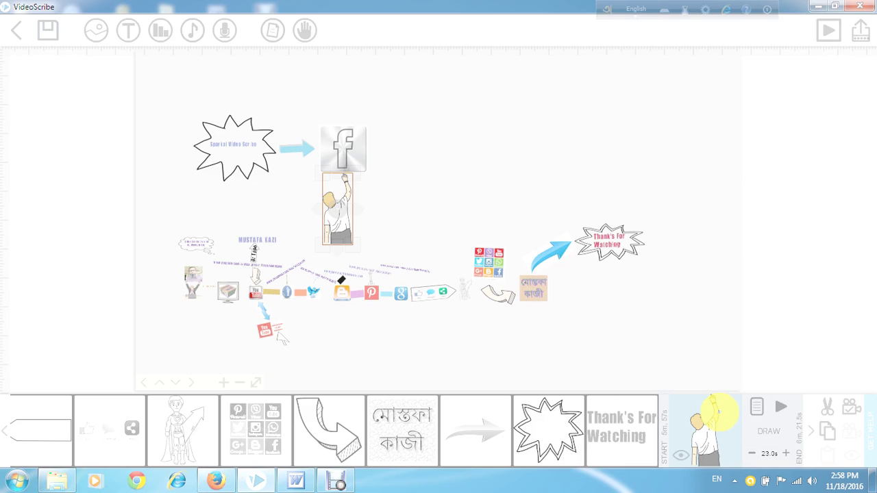
{"action": "right_click", "coordinate": [714, 410]}
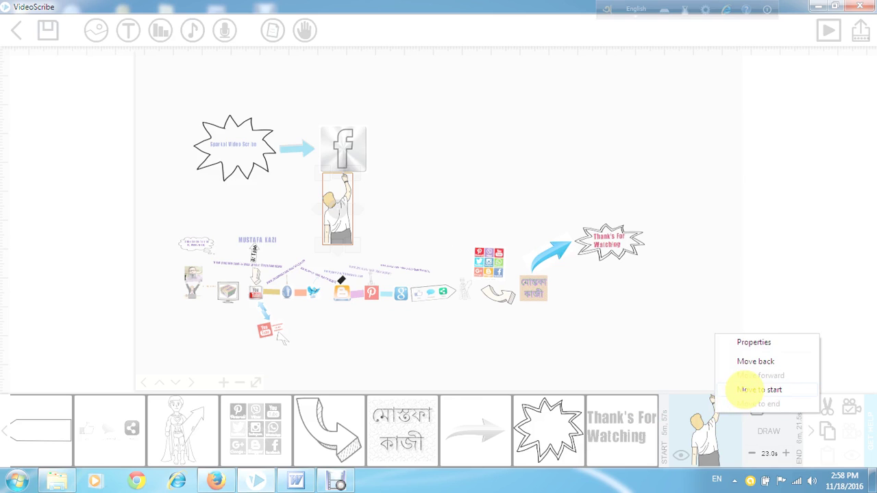
{"action": "left_click", "coordinate": [760, 389]}
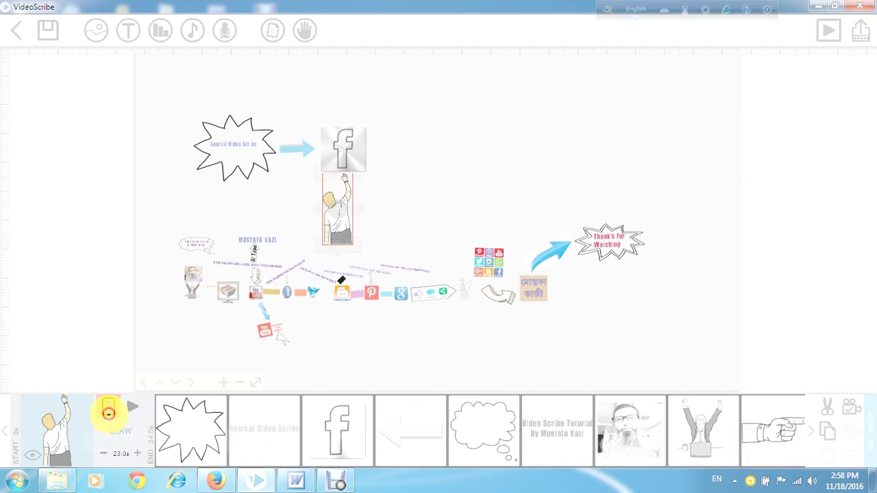
Set the reaching man's animate time to 10.0 seconds and pause to 1.0 second in his image properties
{"action": "left_click", "coordinate": [108, 408]}
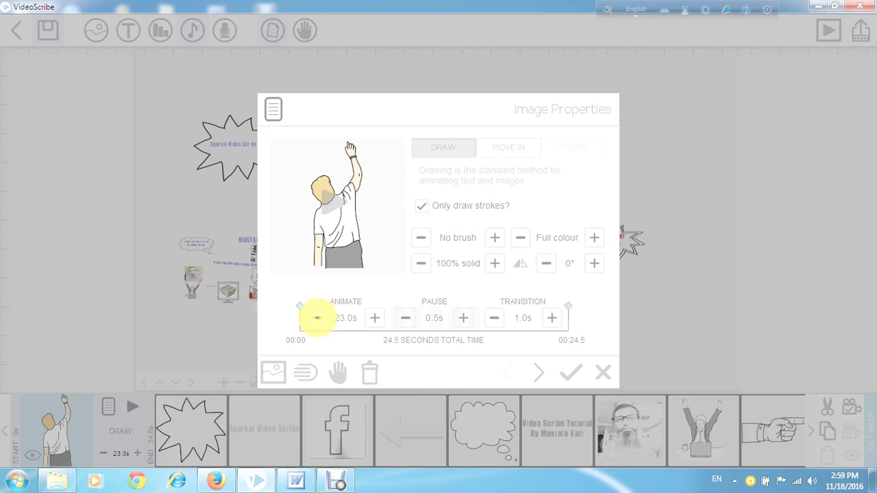
{"action": "left_click", "coordinate": [316, 318]}
{"action": "left_click", "coordinate": [317, 318]}
{"action": "left_click", "coordinate": [316, 318]}
{"action": "left_click", "coordinate": [317, 318]}
{"action": "left_click", "coordinate": [317, 318]}
{"action": "left_click", "coordinate": [317, 318]}
{"action": "left_click", "coordinate": [317, 318]}
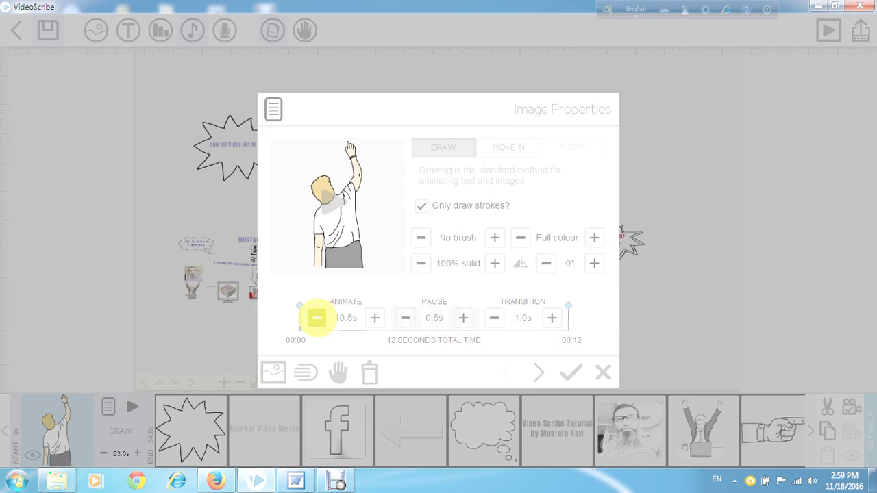
{"action": "left_click", "coordinate": [317, 318]}
{"action": "left_click", "coordinate": [317, 318]}
{"action": "left_click", "coordinate": [316, 318]}
{"action": "left_click", "coordinate": [317, 318]}
{"action": "left_click", "coordinate": [317, 318]}
{"action": "left_click", "coordinate": [316, 318]}
{"action": "left_click", "coordinate": [317, 318]}
{"action": "left_click", "coordinate": [317, 318]}
{"action": "left_click", "coordinate": [383, 313]}
{"action": "left_click", "coordinate": [383, 312]}
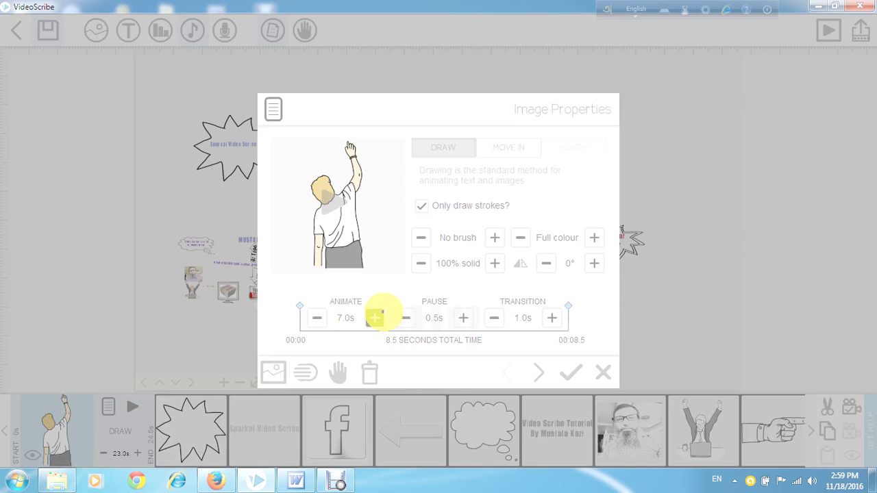
{"action": "left_click", "coordinate": [383, 312]}
{"action": "left_click", "coordinate": [383, 312]}
{"action": "left_click", "coordinate": [383, 313]}
{"action": "left_click", "coordinate": [383, 313]}
{"action": "left_click", "coordinate": [377, 315]}
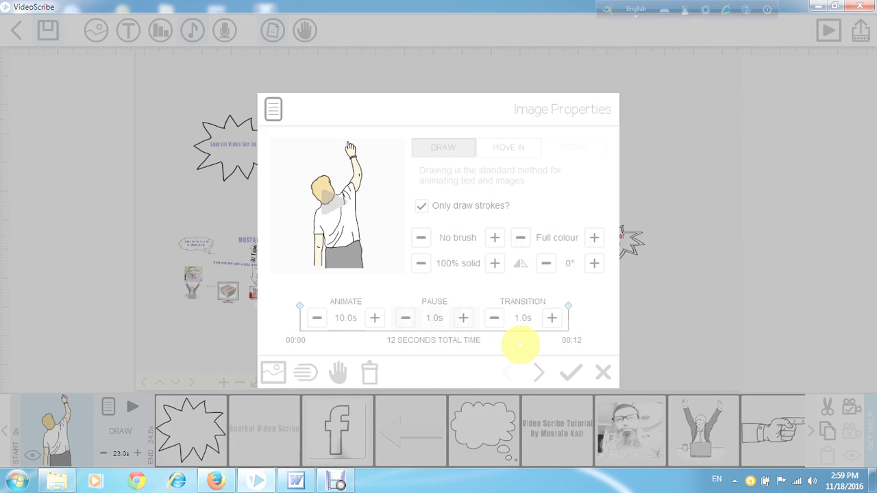
Choose the hand holding a thick white chalk as the reaching man's drawing hand and apply the image properties
{"action": "left_click", "coordinate": [337, 369]}
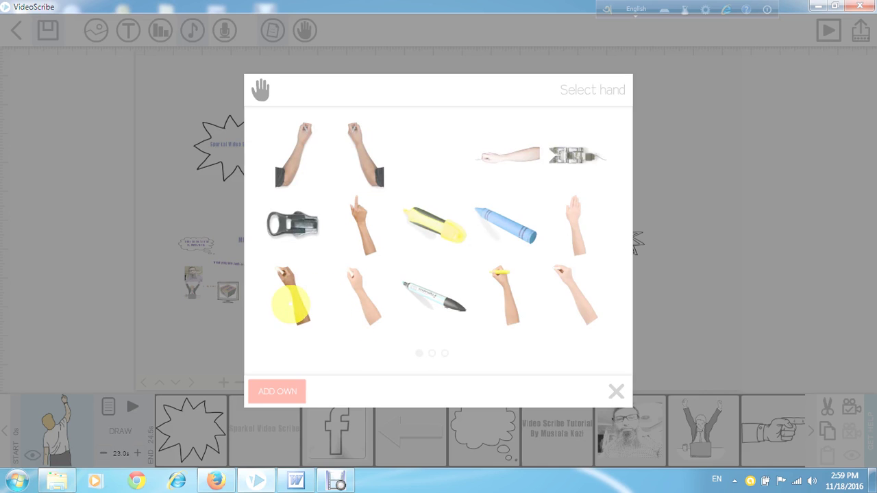
{"action": "left_click", "coordinate": [454, 355]}
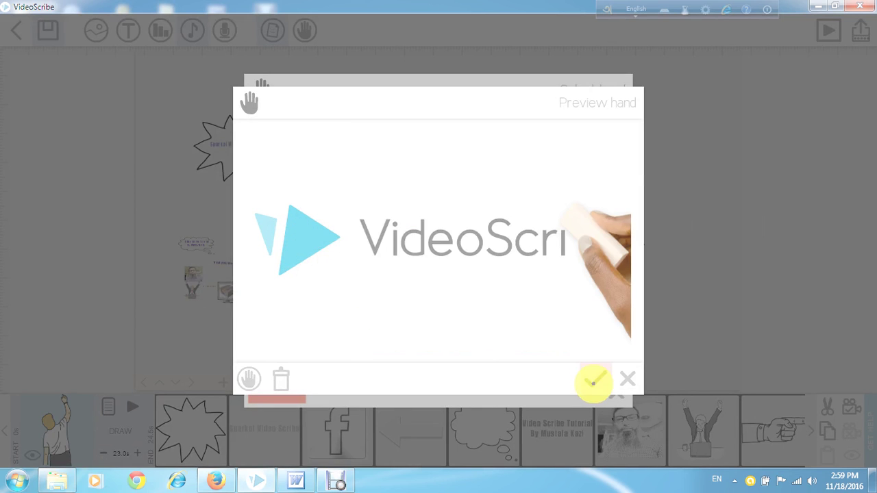
{"action": "left_click", "coordinate": [593, 383]}
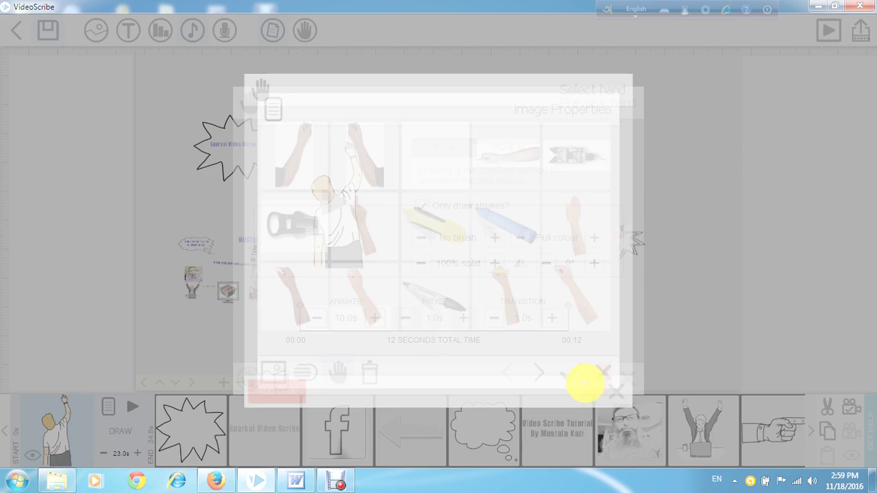
{"action": "left_click", "coordinate": [586, 379]}
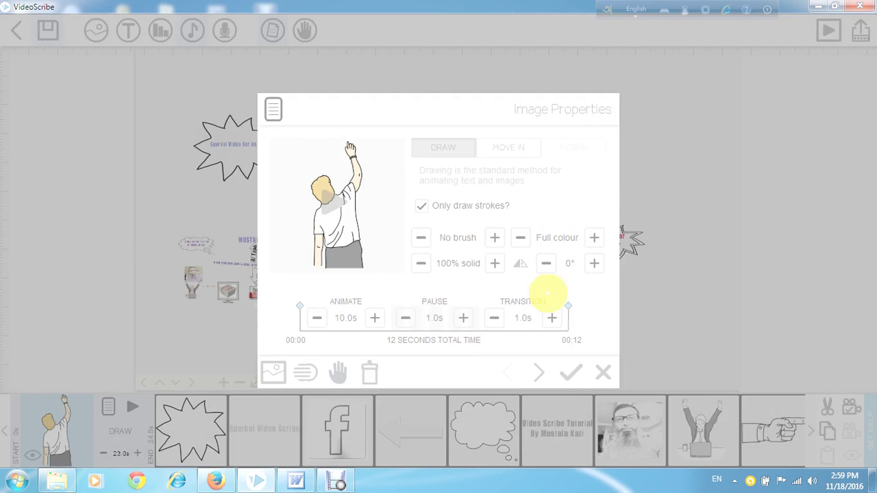
{"action": "left_click", "coordinate": [569, 369]}
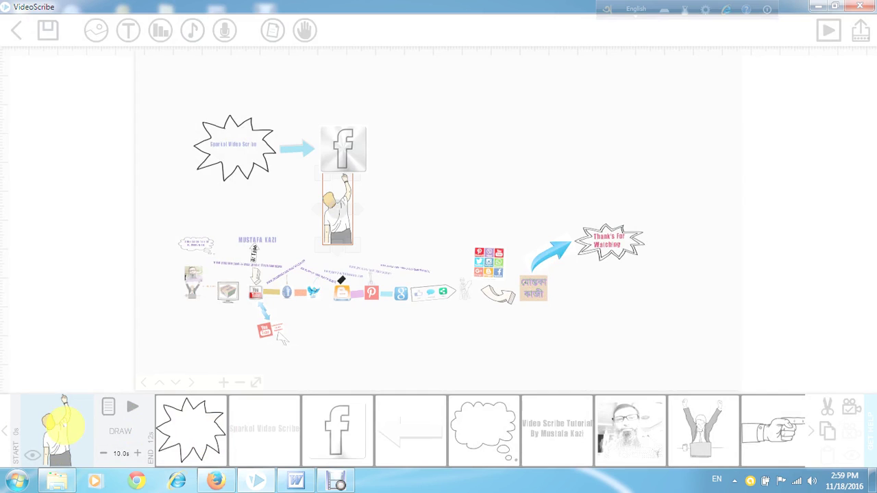
Reorder the timeline so the reaching man comes directly after the Facebook picture and the blue arrow directly before it
{"action": "mouse_move", "coordinate": [63, 425]}
{"action": "left_mouse_down"}
{"action": "mouse_move", "coordinate": [260, 425]}
{"action": "mouse_move", "coordinate": [321, 451]}
{"action": "left_mouse_up"}
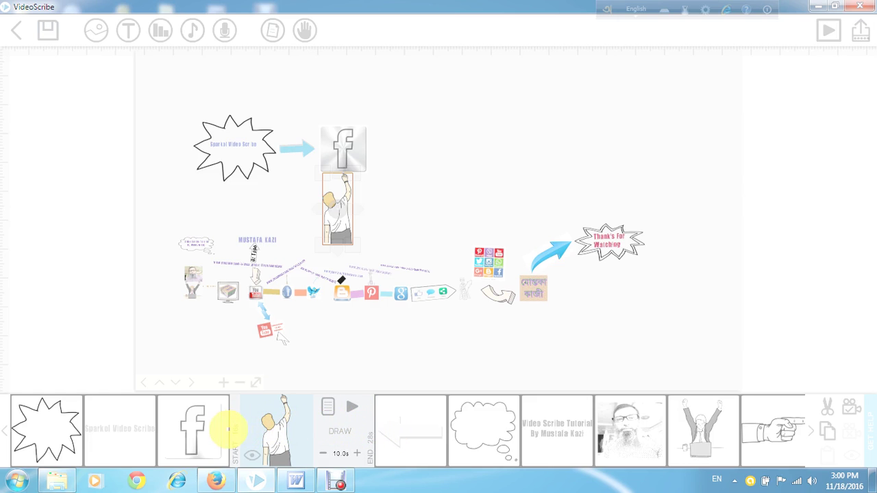
{"action": "left_click", "coordinate": [413, 428]}
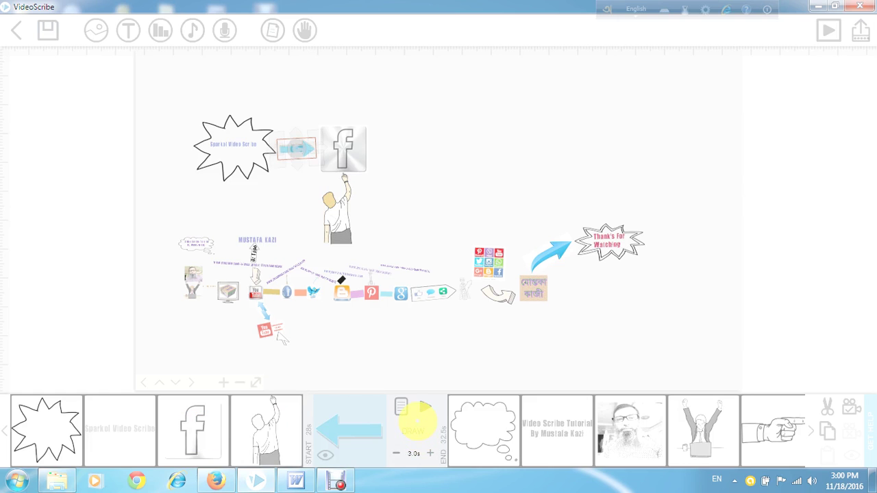
{"action": "mouse_move", "coordinate": [369, 428]}
{"action": "left_mouse_down"}
{"action": "mouse_move", "coordinate": [185, 443]}
{"action": "mouse_move", "coordinate": [230, 434]}
{"action": "left_mouse_up"}
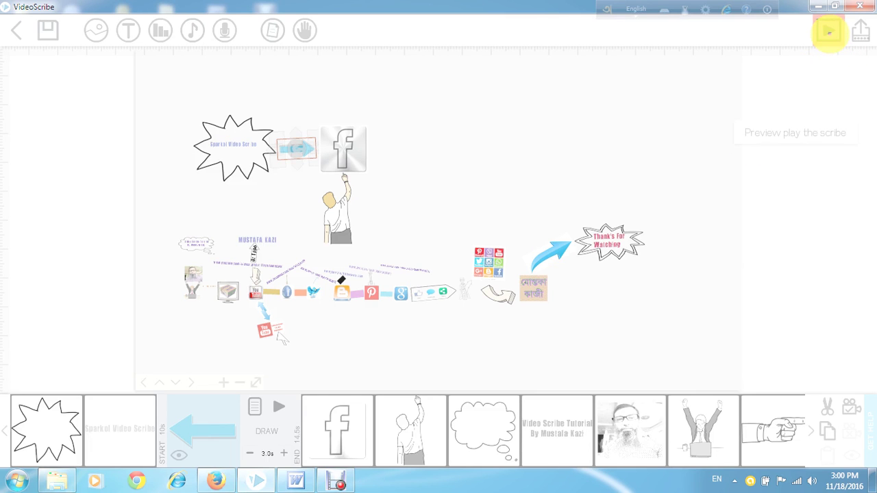
Preview the reordered scribe and look through the further elements on the timeline
{"action": "left_click", "coordinate": [829, 31]}
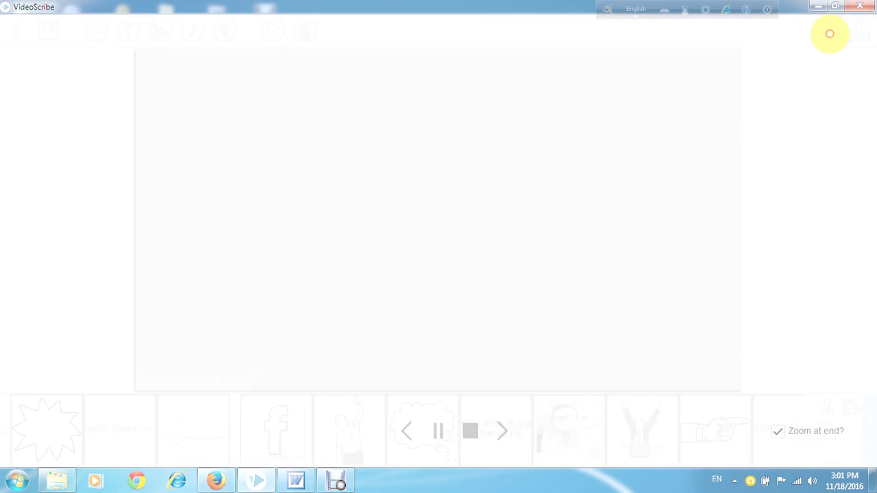
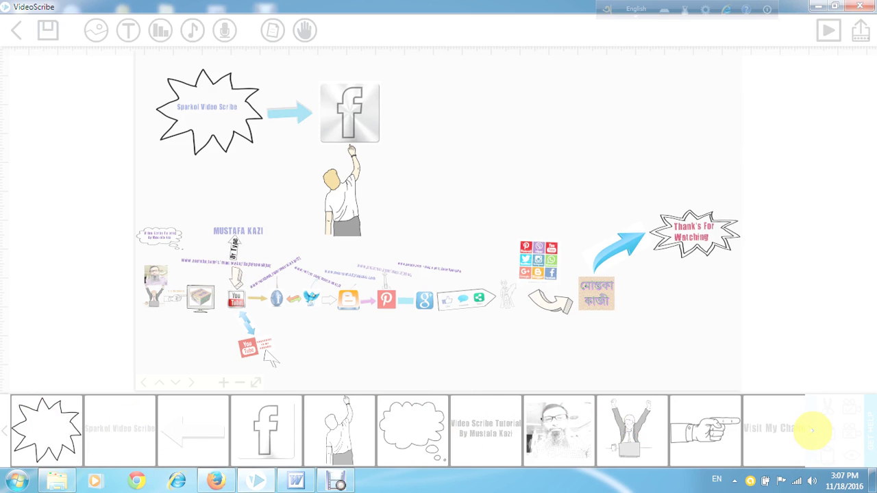
{"action": "left_click", "coordinate": [813, 431]}
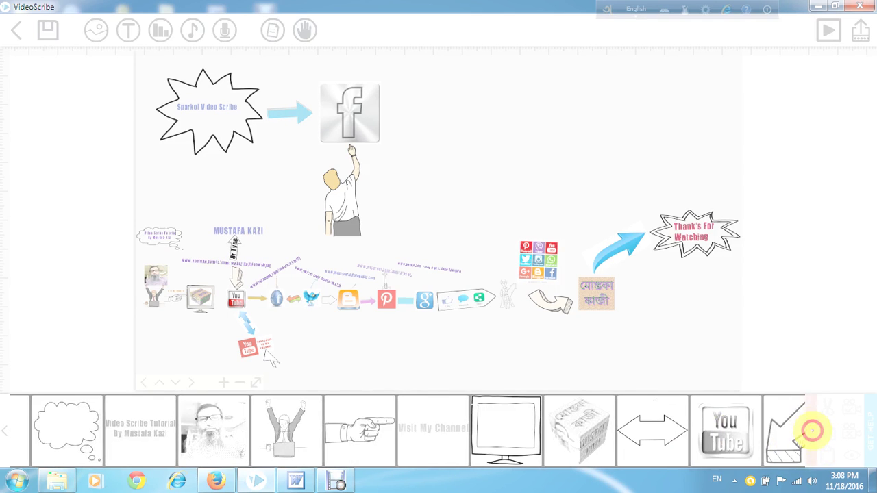
Examine the remaining timeline elements in order, from the thought cloud through to the closing "Thank's For Watching" text
{"action": "left_click", "coordinate": [814, 430]}
{"action": "left_click", "coordinate": [813, 431]}
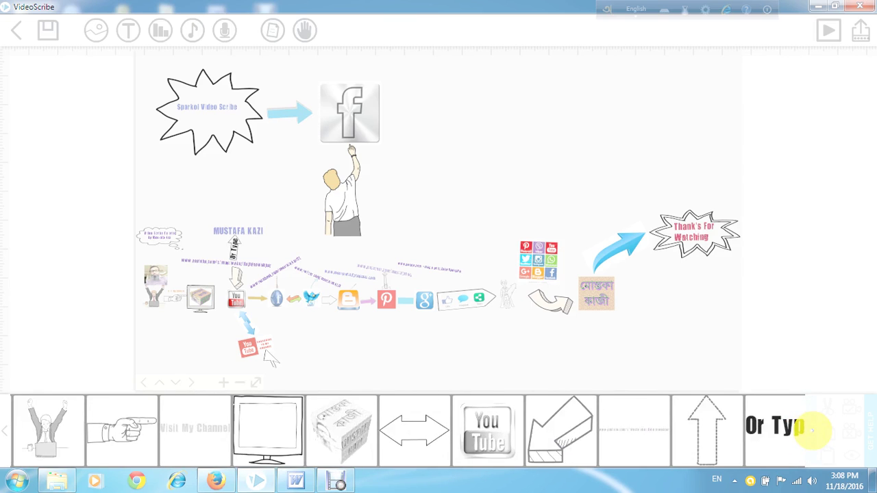
{"action": "left_click", "coordinate": [814, 431]}
{"action": "left_click", "coordinate": [814, 431]}
{"action": "left_click", "coordinate": [814, 430]}
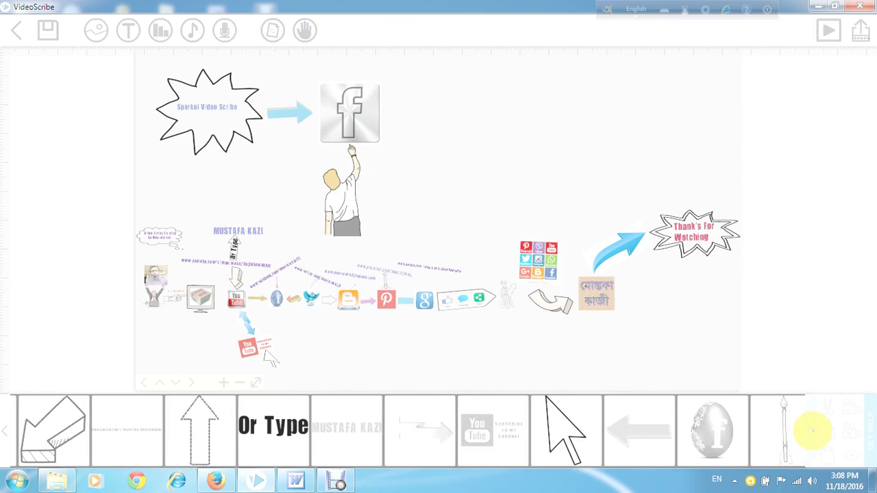
{"action": "left_click", "coordinate": [814, 430]}
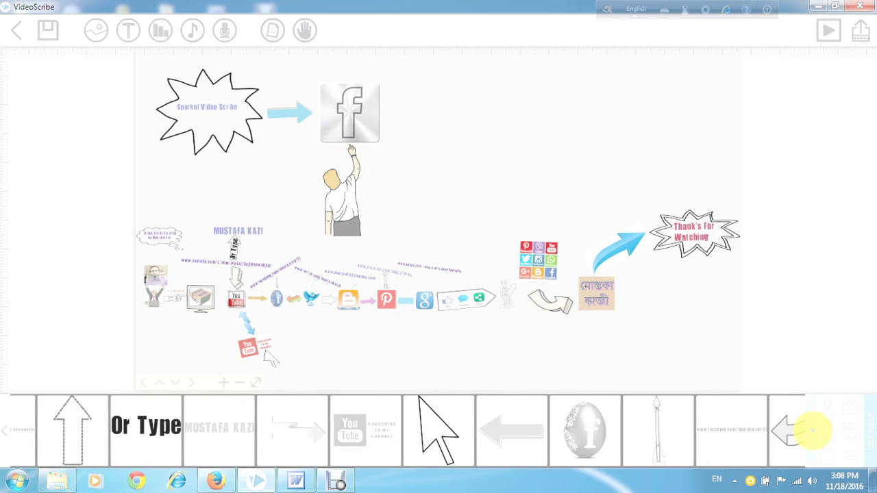
{"action": "left_click", "coordinate": [813, 431]}
{"action": "left_click", "coordinate": [813, 430]}
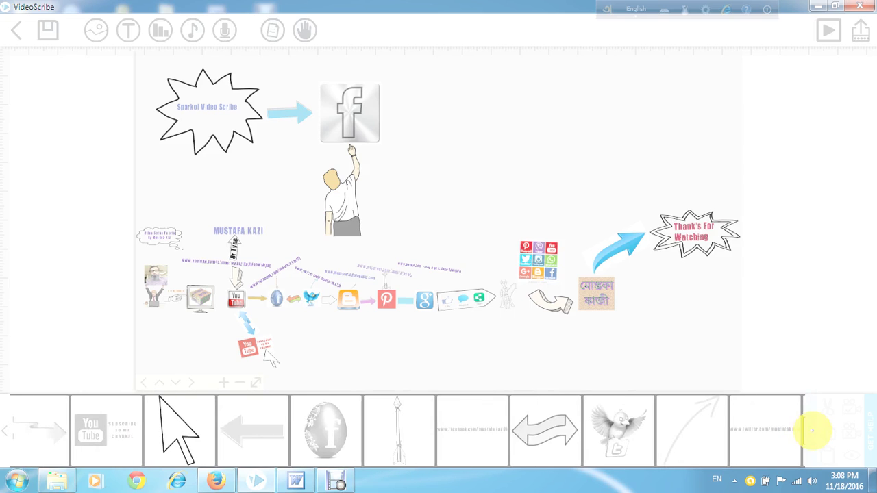
{"action": "left_click", "coordinate": [814, 430]}
{"action": "left_click", "coordinate": [813, 430]}
{"action": "left_click", "coordinate": [813, 430]}
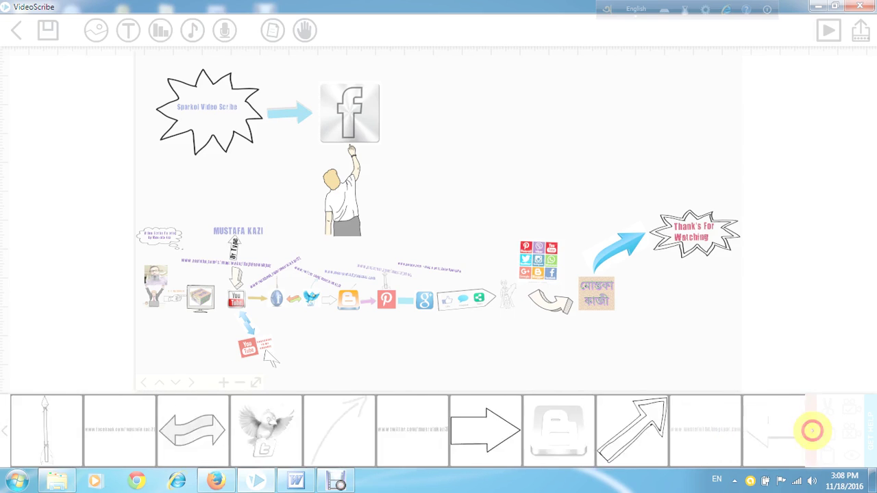
{"action": "left_click", "coordinate": [814, 430]}
{"action": "left_click", "coordinate": [814, 431]}
{"action": "left_click", "coordinate": [814, 430]}
{"action": "left_click", "coordinate": [813, 431]}
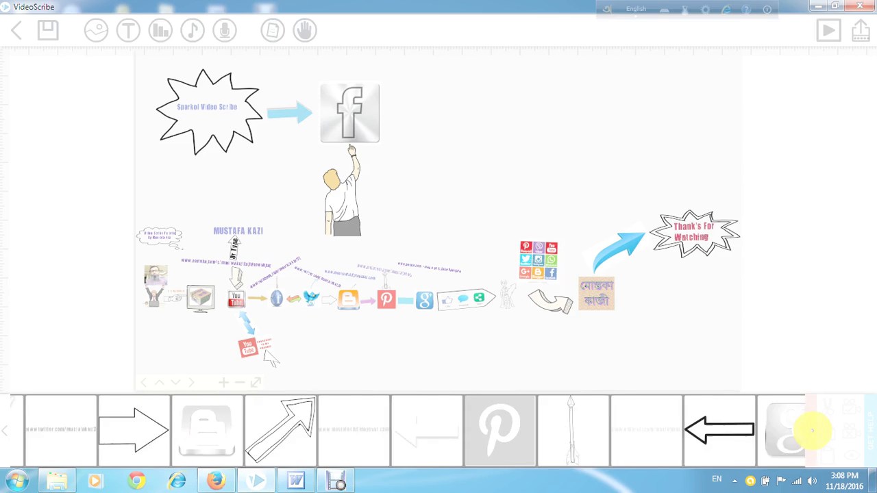
{"action": "left_click", "coordinate": [813, 430]}
{"action": "left_click", "coordinate": [814, 430]}
{"action": "left_click", "coordinate": [812, 430]}
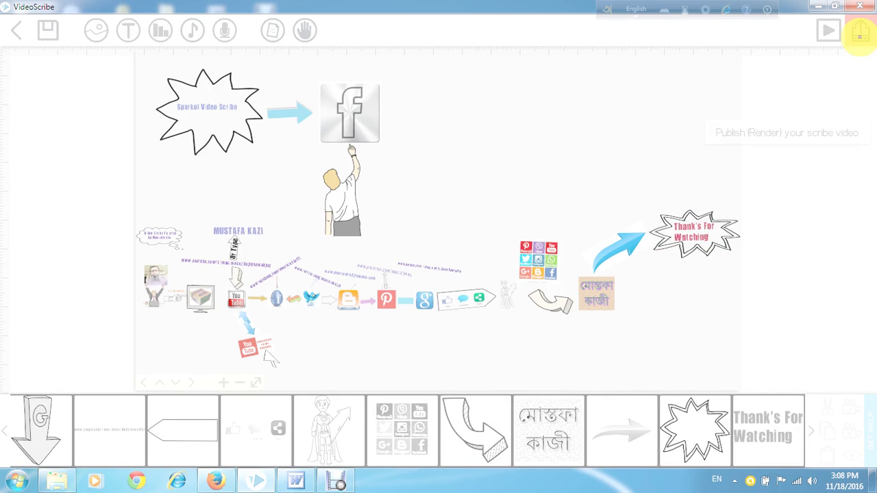
Open the settings for publishing the scribe as a video file and place the cursor in the file name
{"action": "left_click", "coordinate": [860, 33]}
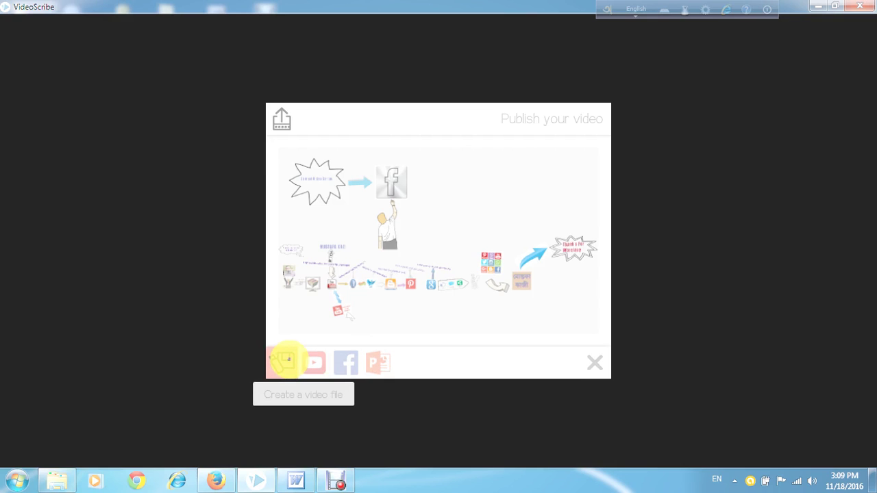
{"action": "left_click", "coordinate": [285, 360]}
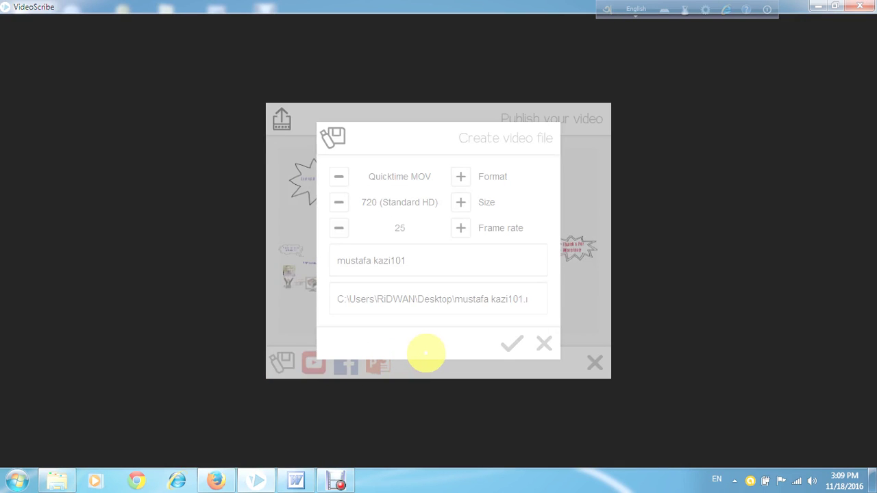
{"action": "left_click", "coordinate": [338, 264]}
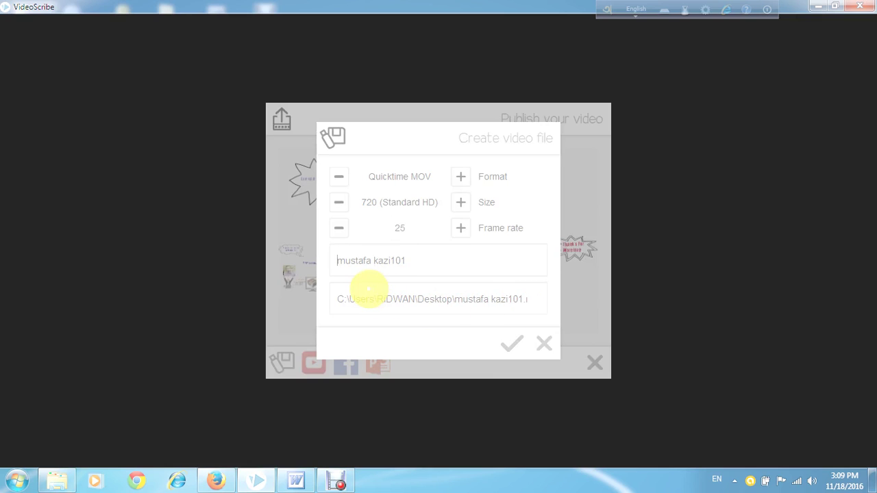
{"action": "left_click", "coordinate": [341, 261]}
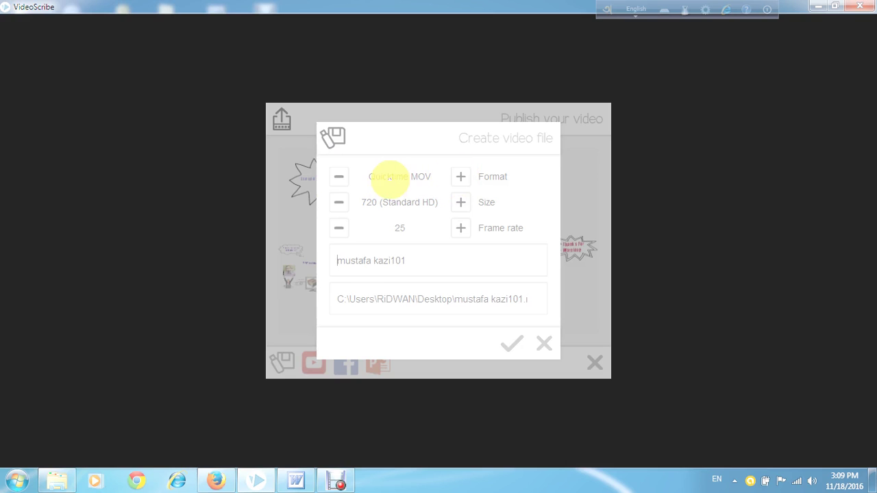
Cycle through the video file's output formats, including Image Sequence (PNG), and return to Quicktime MOV
{"action": "left_click", "coordinate": [461, 176]}
{"action": "left_click", "coordinate": [460, 176]}
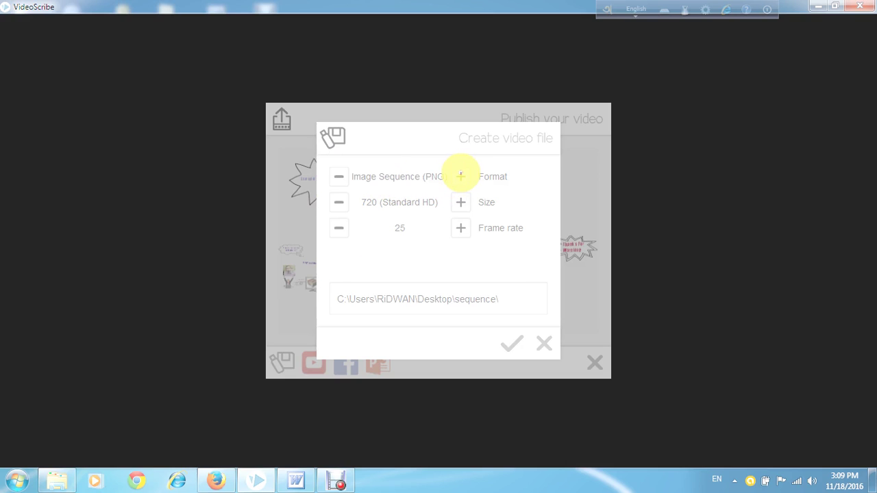
{"action": "left_click", "coordinate": [461, 176]}
{"action": "left_click", "coordinate": [460, 175]}
{"action": "left_click", "coordinate": [461, 175]}
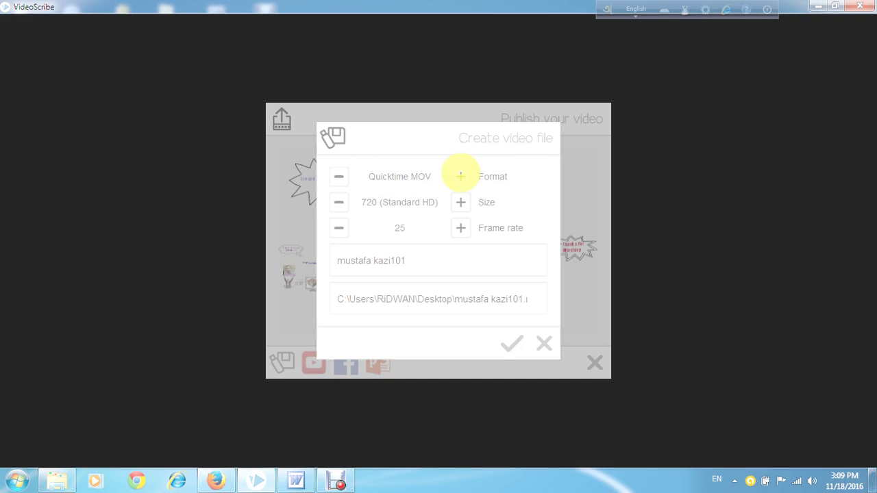
{"action": "left_click", "coordinate": [461, 174]}
{"action": "left_click", "coordinate": [460, 176]}
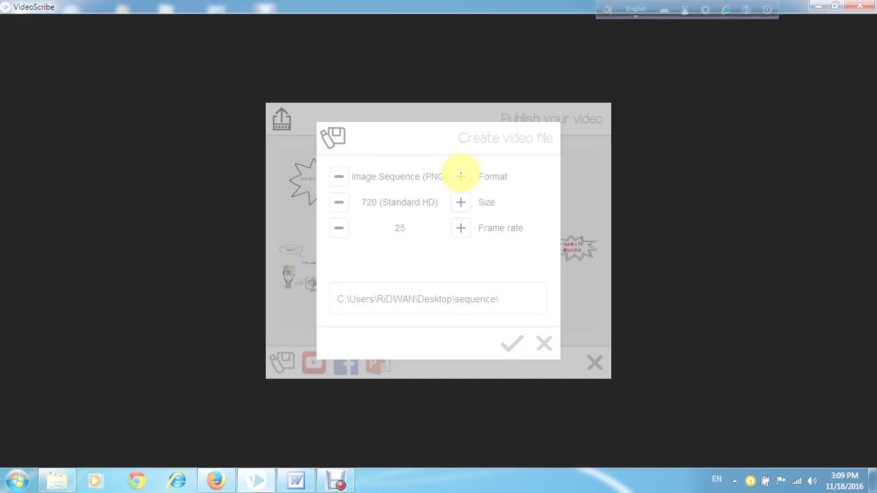
{"action": "left_click", "coordinate": [461, 176]}
{"action": "left_click", "coordinate": [461, 176]}
{"action": "left_click", "coordinate": [460, 175]}
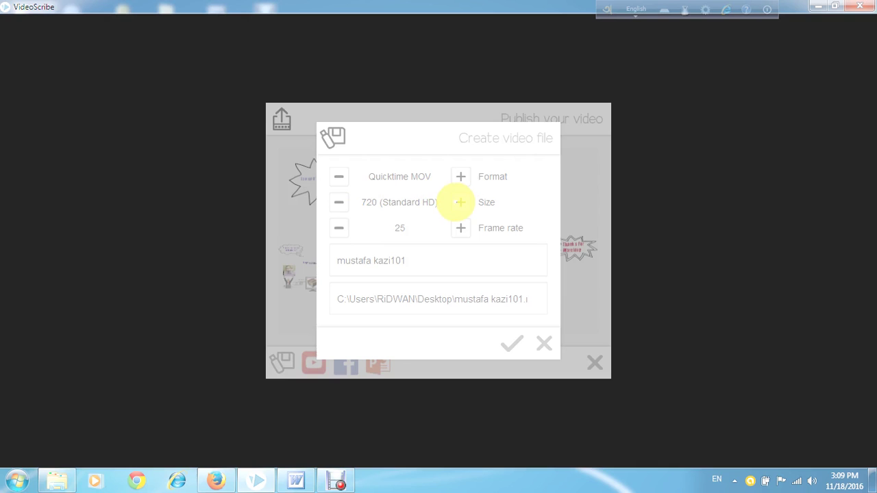
Look through the video size options, return to 720 (Standard HD), and close the video file settings
{"action": "left_click", "coordinate": [460, 202]}
{"action": "left_click", "coordinate": [460, 202]}
{"action": "left_click", "coordinate": [459, 203]}
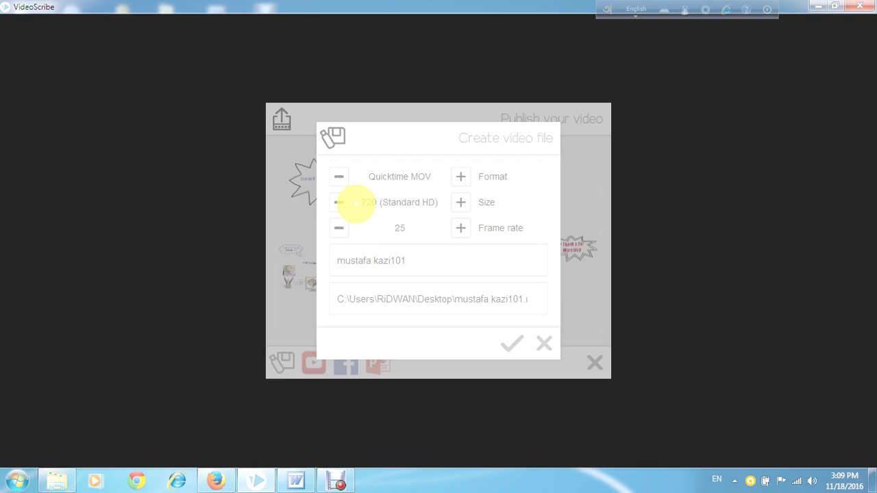
{"action": "left_click", "coordinate": [339, 202]}
{"action": "left_click", "coordinate": [459, 200]}
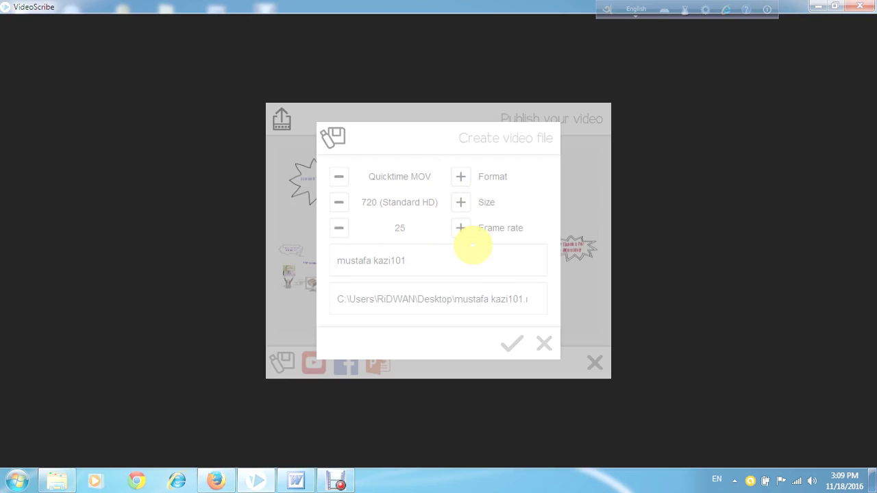
{"action": "left_click", "coordinate": [518, 340]}
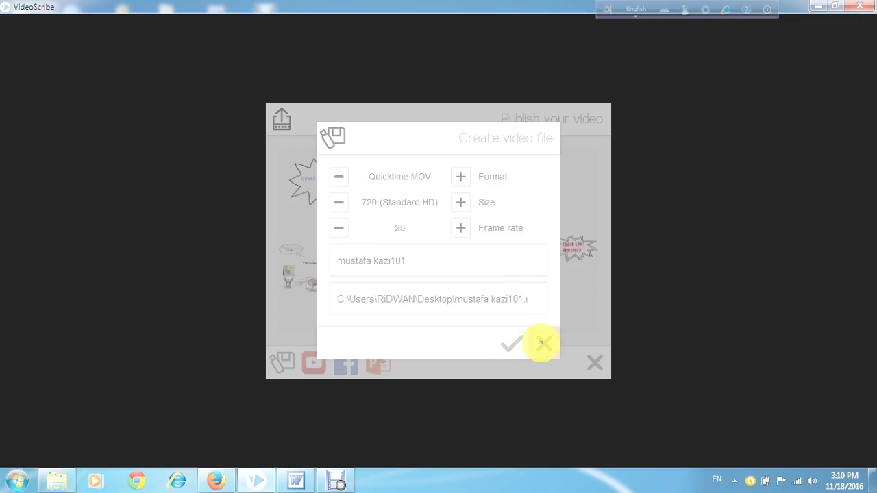
{"action": "left_click", "coordinate": [542, 343]}
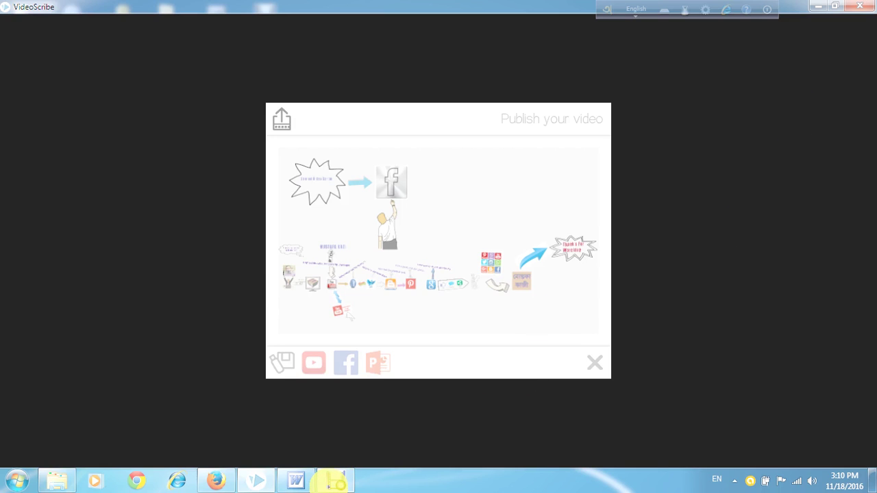
{"action": "left_click", "coordinate": [334, 481]}
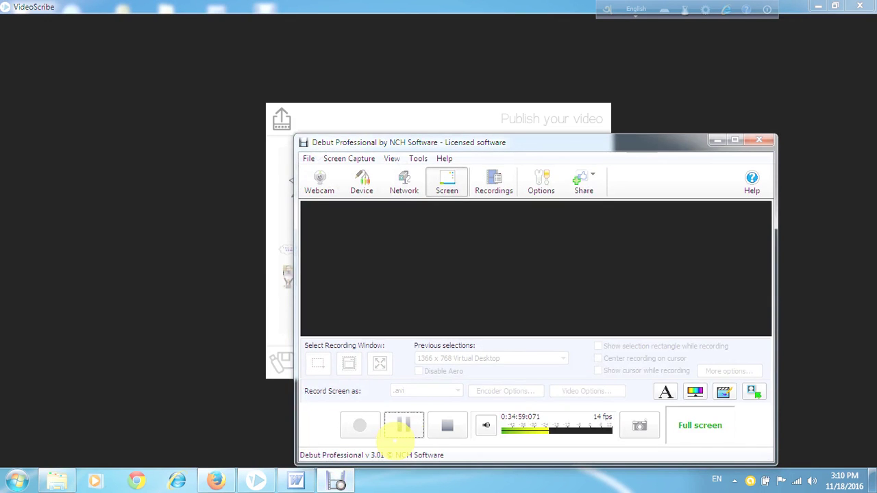